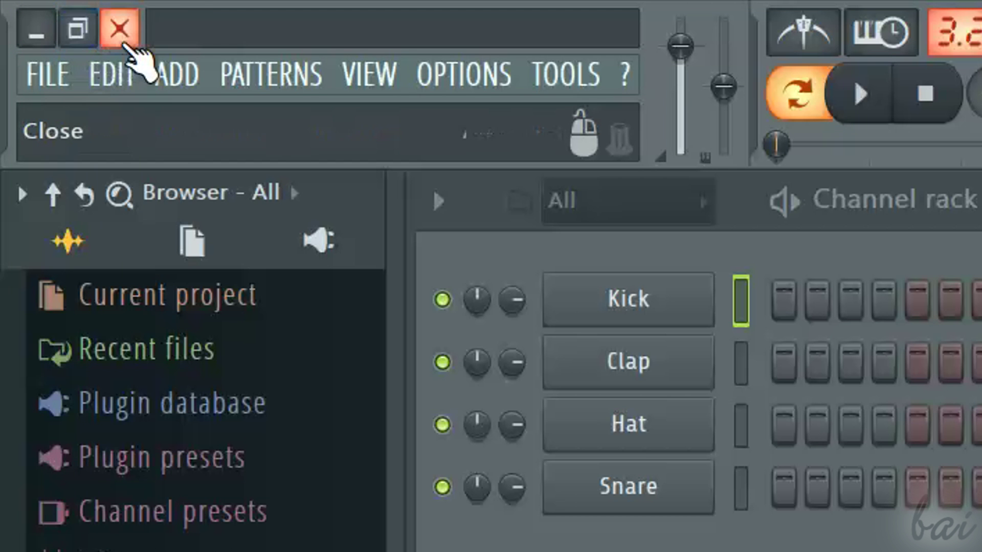
# Browse the File menu and close it without choosing anything.
pyautogui.click(63, 84)
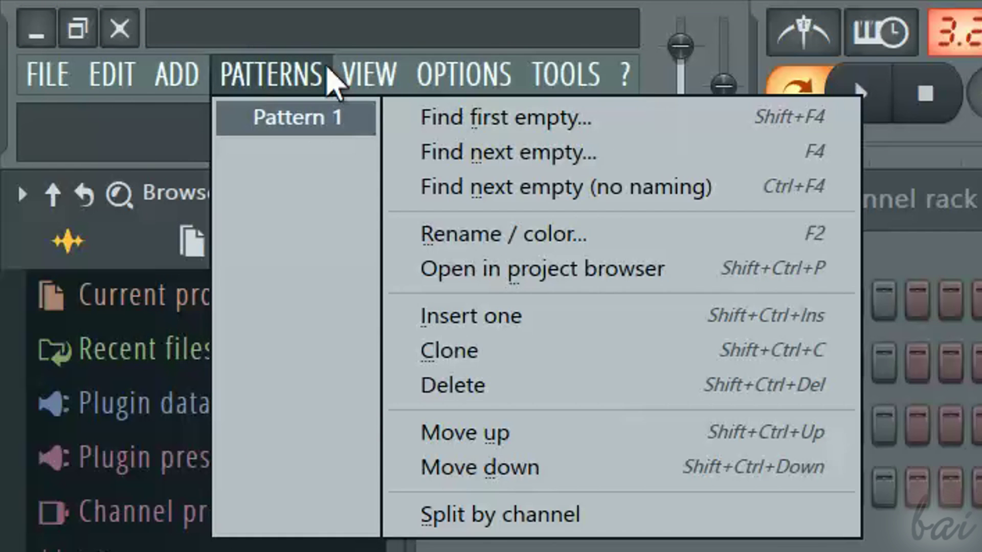
pyautogui.moveTo(362, 67)
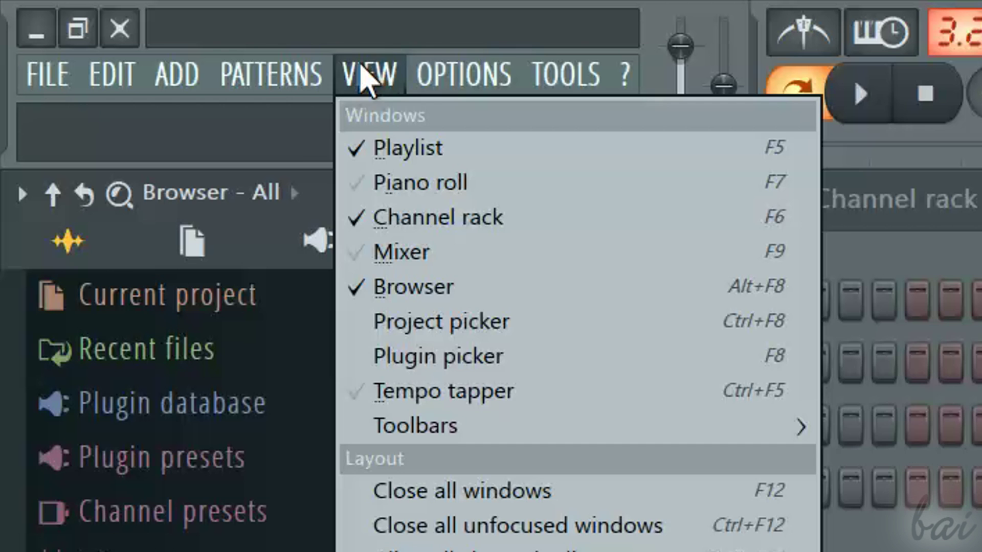
pyautogui.click(526, 32)
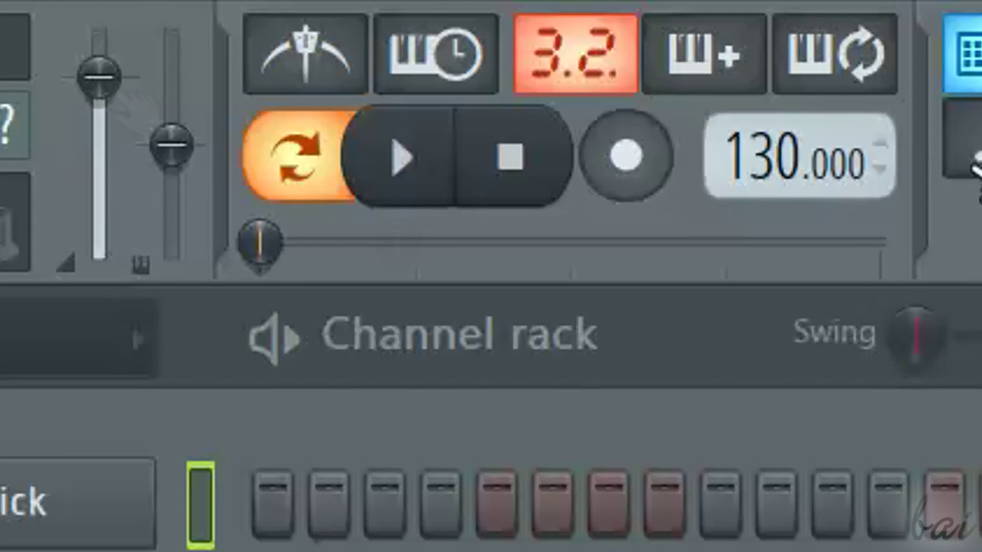
# Play the pattern, adjust the master pitch, restart playback and raise the tempo above 130.
pyautogui.press('space')
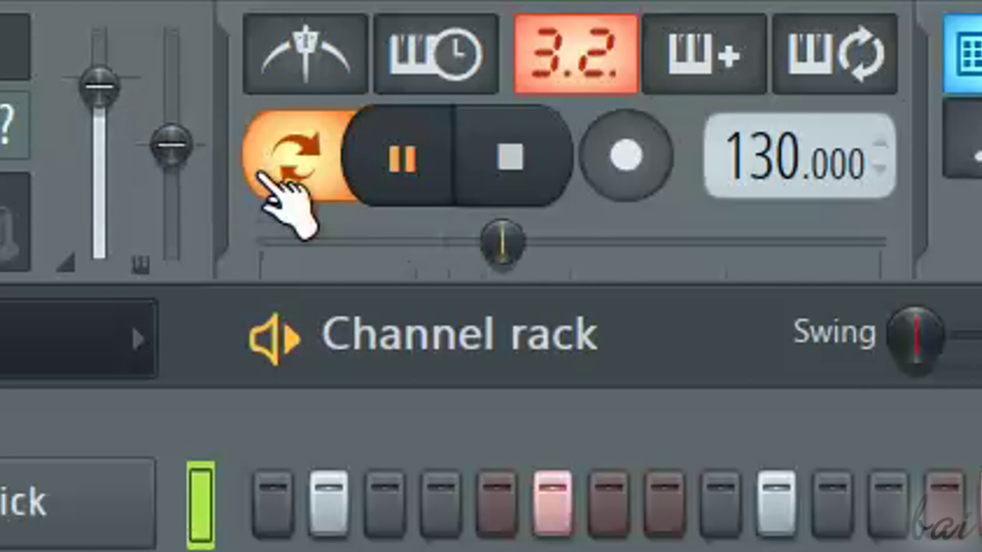
pyautogui.moveTo(171, 145); pyautogui.dragTo(172, 58)
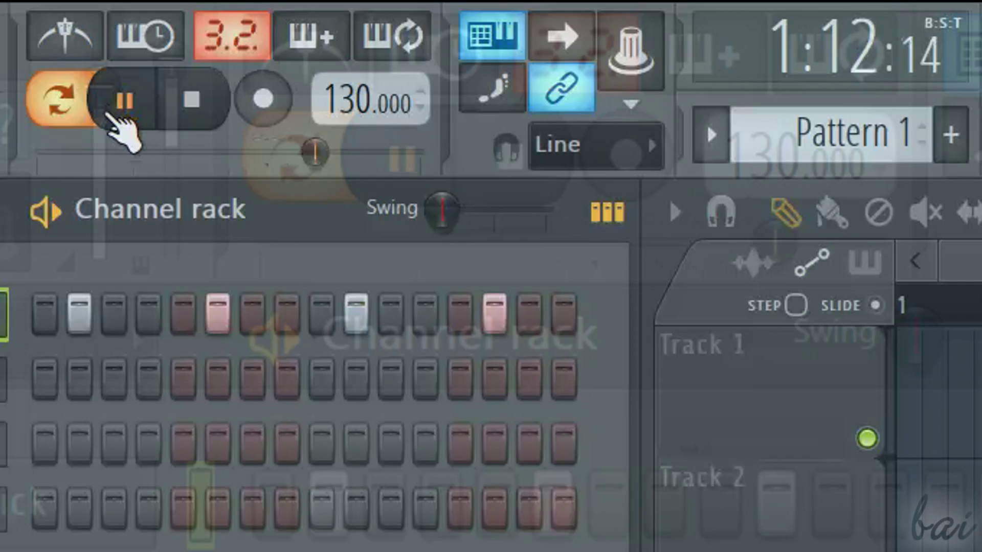
pyautogui.click(425, 158)
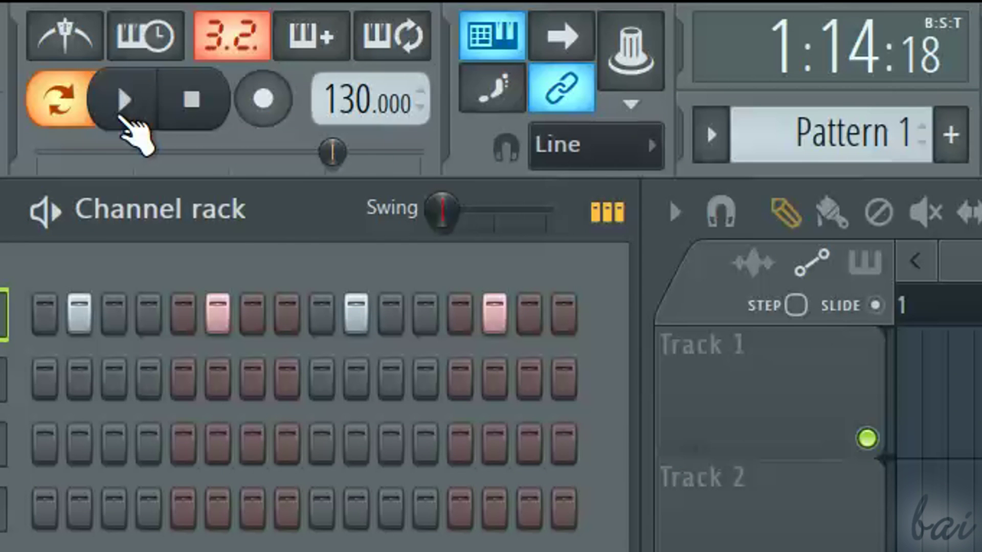
pyautogui.click(121, 117)
pyautogui.moveTo(368, 100)
pyautogui.mouseDown()
pyautogui.moveTo(368, 75)
pyautogui.moveTo(368, 126)
pyautogui.moveTo(368, 105)
pyautogui.mouseUp()
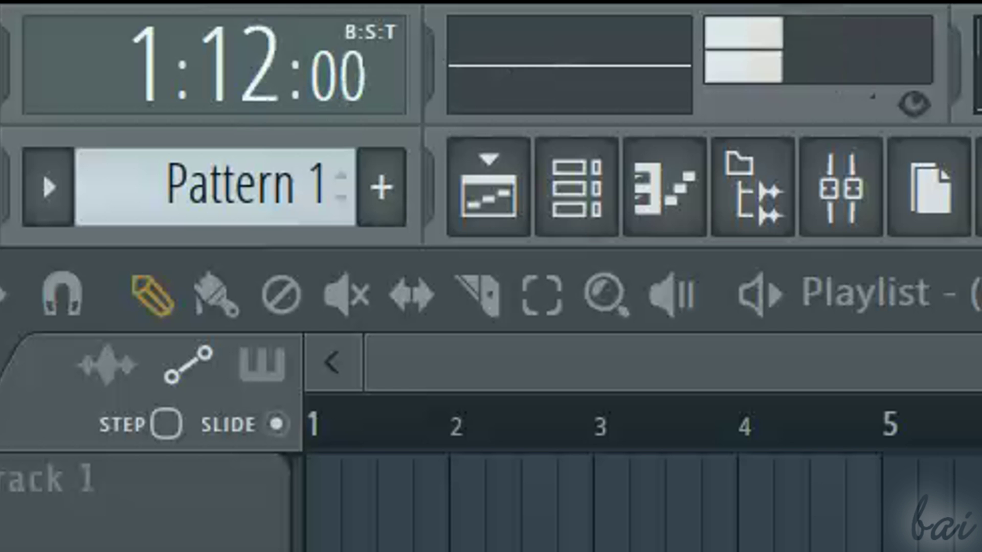
# Switch the song time display to minutes:seconds:centiseconds and toggle the Channel rack.
pyautogui.click(328, 113)
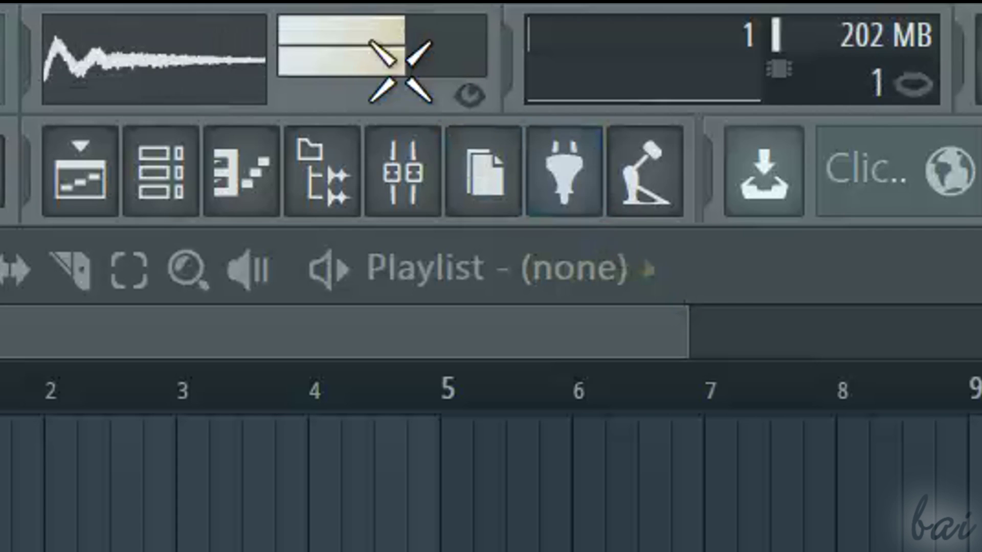
pyautogui.click(272, 153)
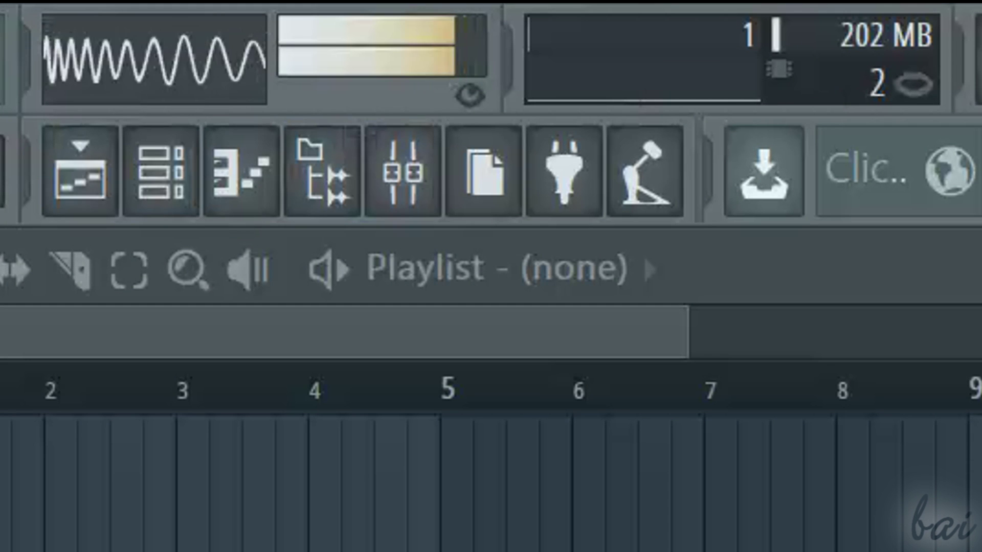
# Open the Channel rack and toggle the Playlist window off and back on.
pyautogui.click(268, 195)
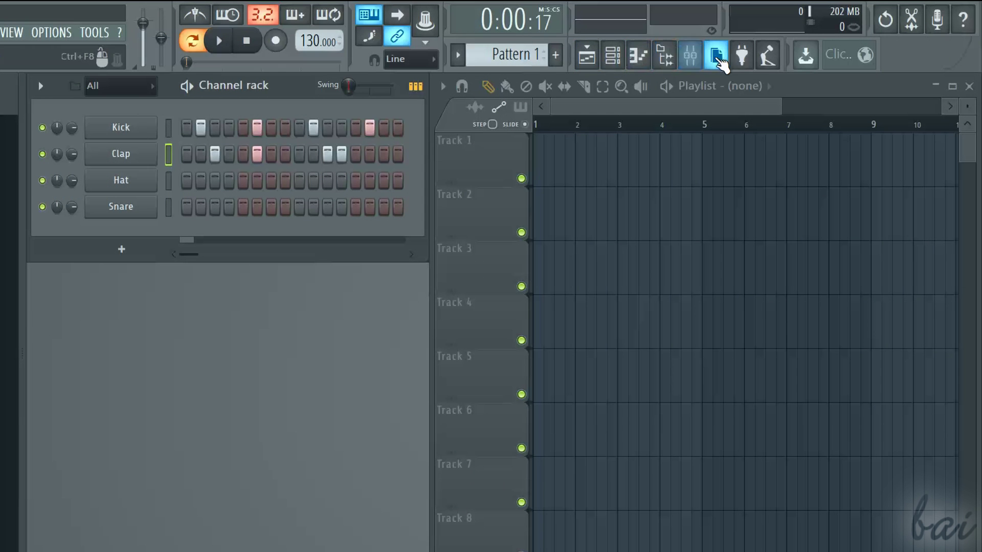
pyautogui.click(587, 55)
pyautogui.click(593, 66)
pyautogui.click(593, 66)
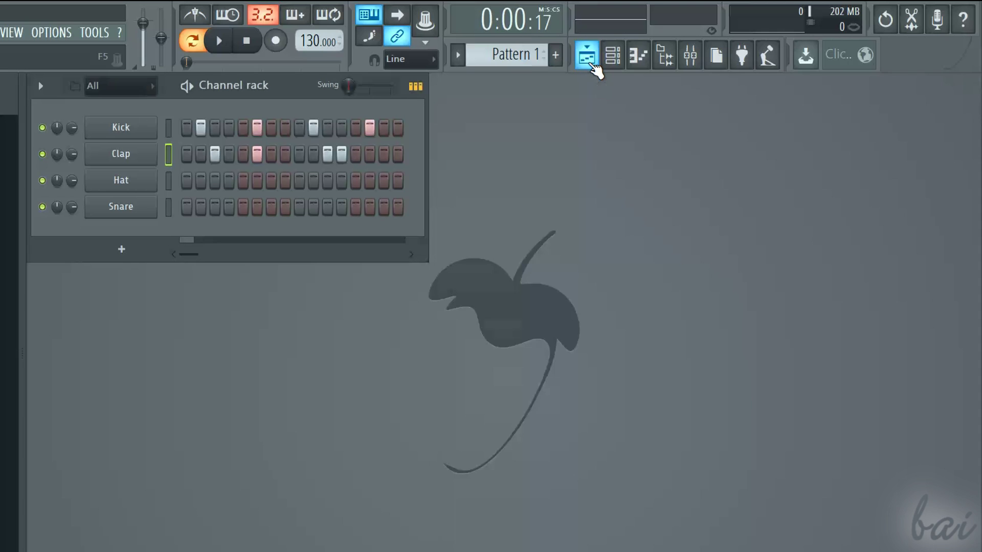
pyautogui.click(593, 65)
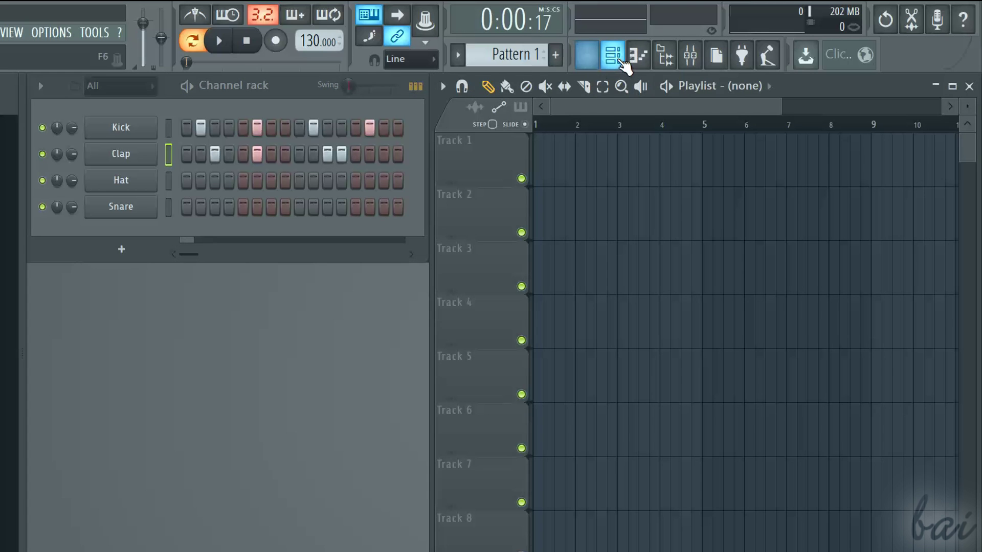
# Toggle the Channel rack and Piano roll windows off and on.
pyautogui.click(621, 61)
pyautogui.click(621, 60)
pyautogui.click(622, 60)
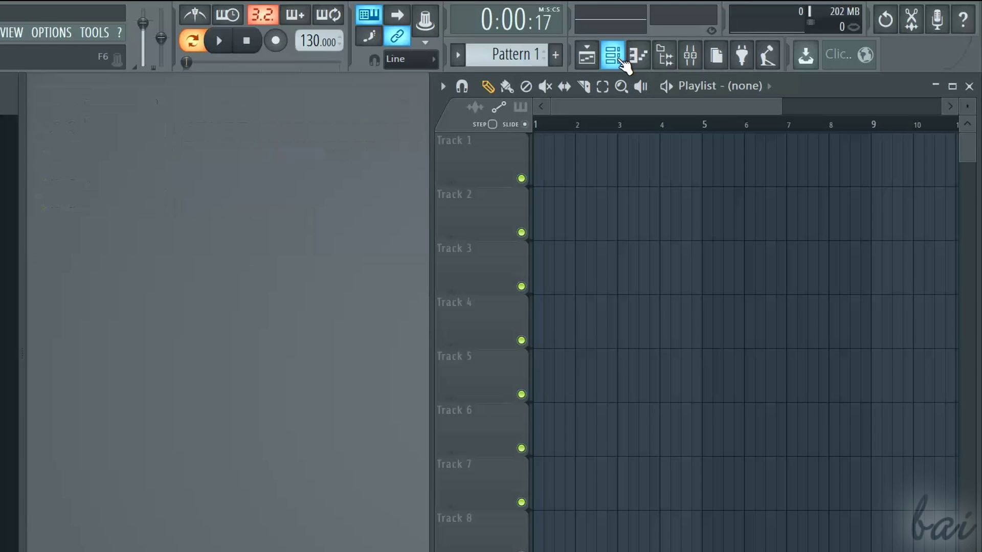
pyautogui.click(622, 60)
pyautogui.click(621, 61)
pyautogui.click(621, 61)
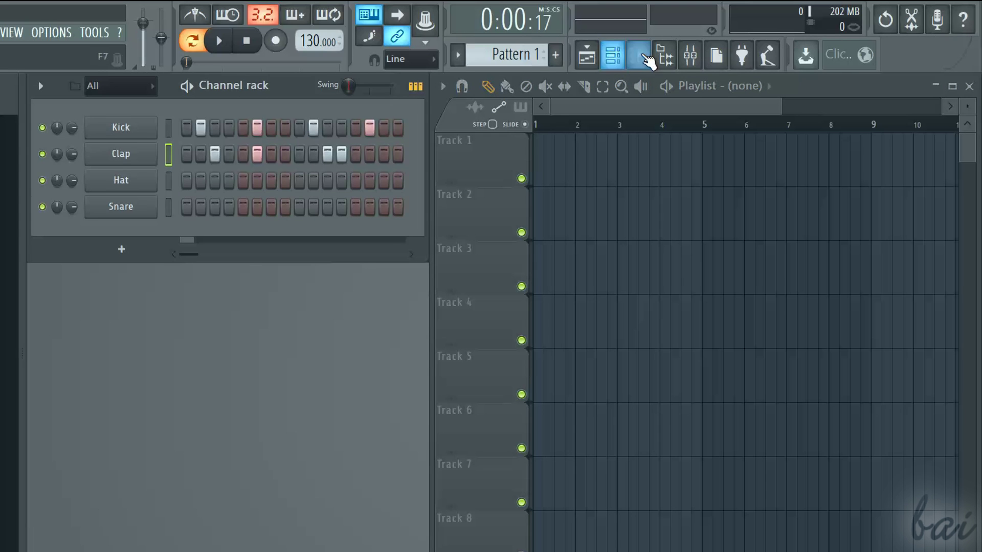
pyautogui.click(641, 56)
pyautogui.click(641, 56)
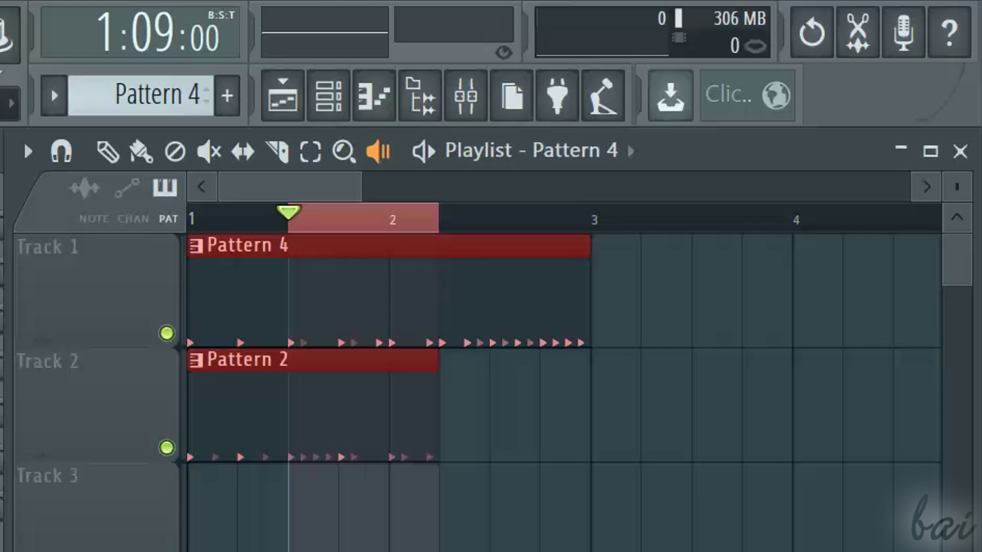
# Play from near the loop start and switch the Channel rack to Pattern 2.
pyautogui.press('space')
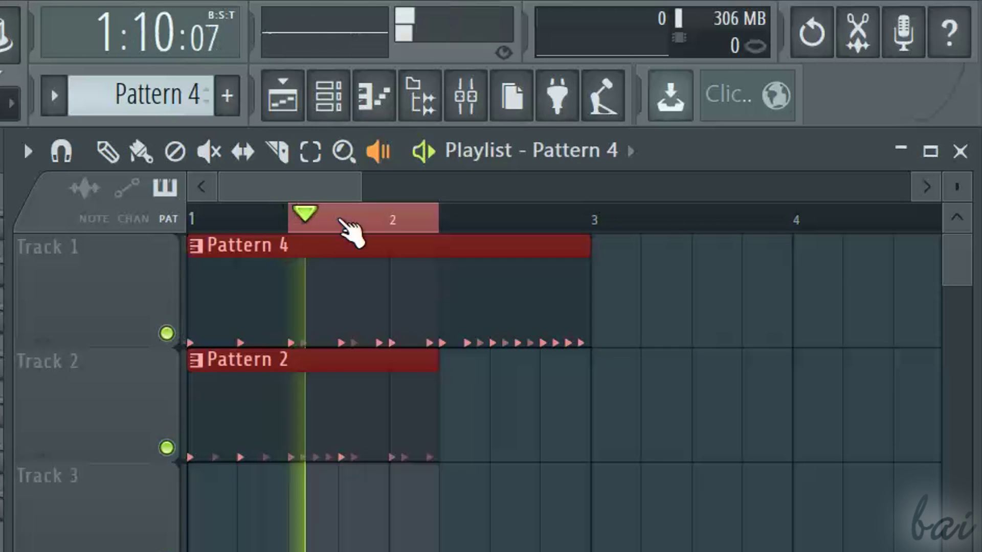
pyautogui.moveTo(348, 220); pyautogui.dragTo(302, 217)
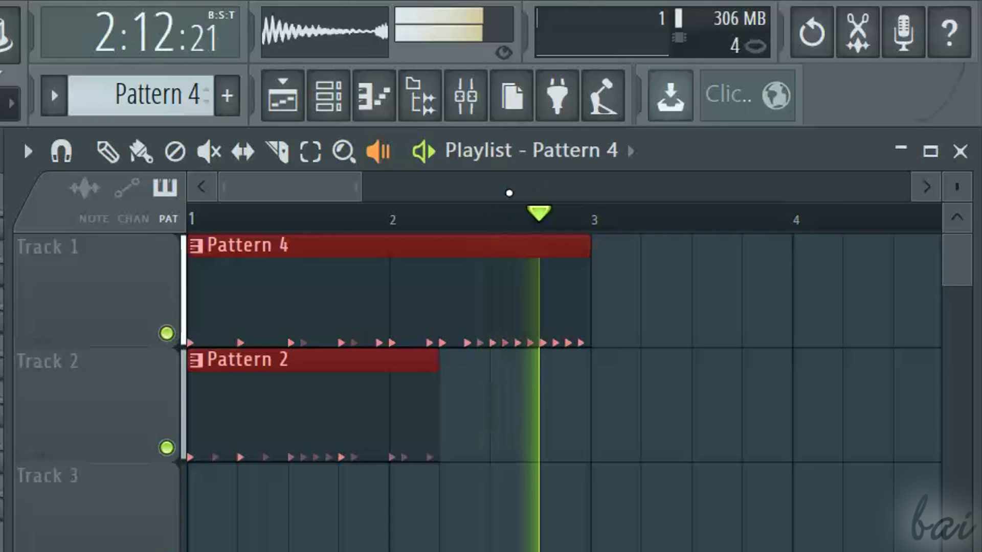
pyautogui.press('F6')
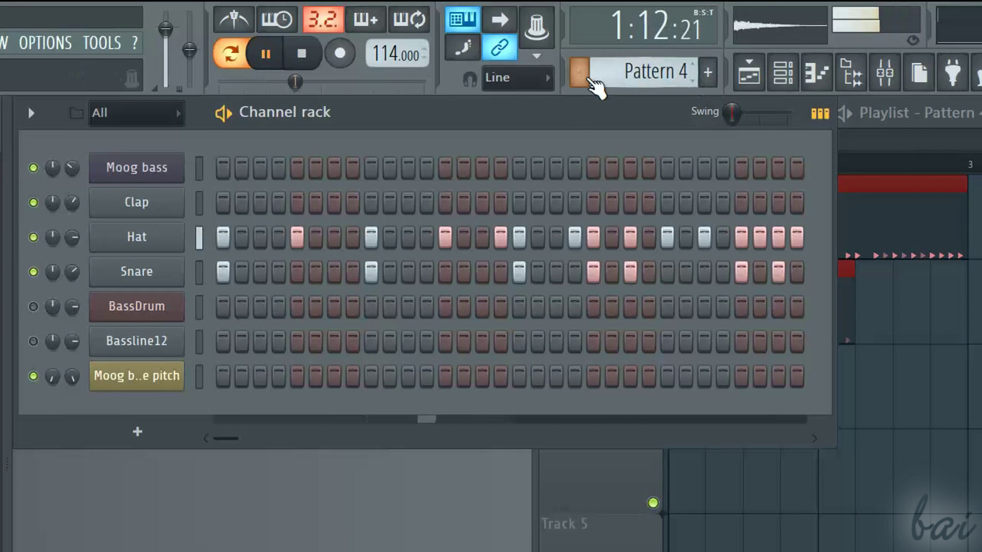
pyautogui.click(582, 75)
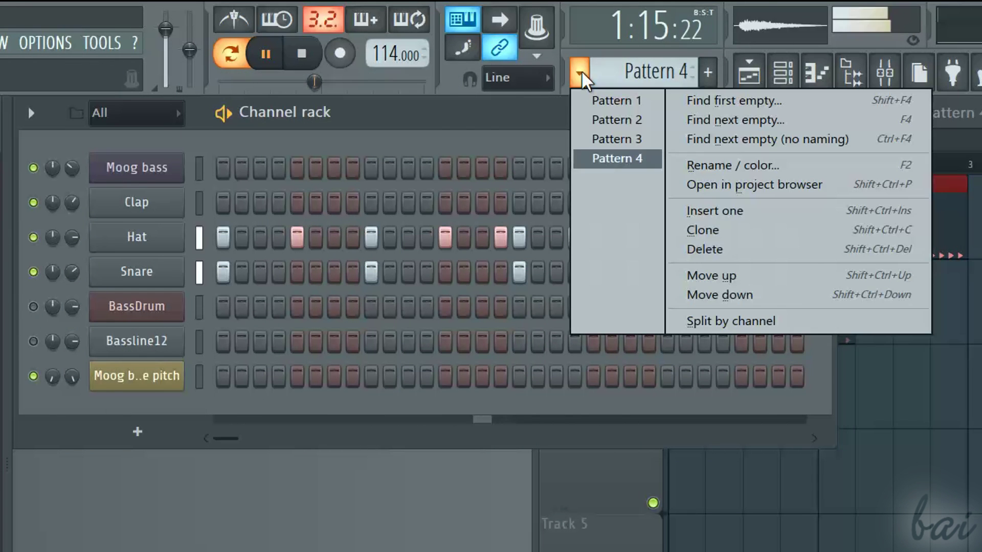
pyautogui.click(616, 121)
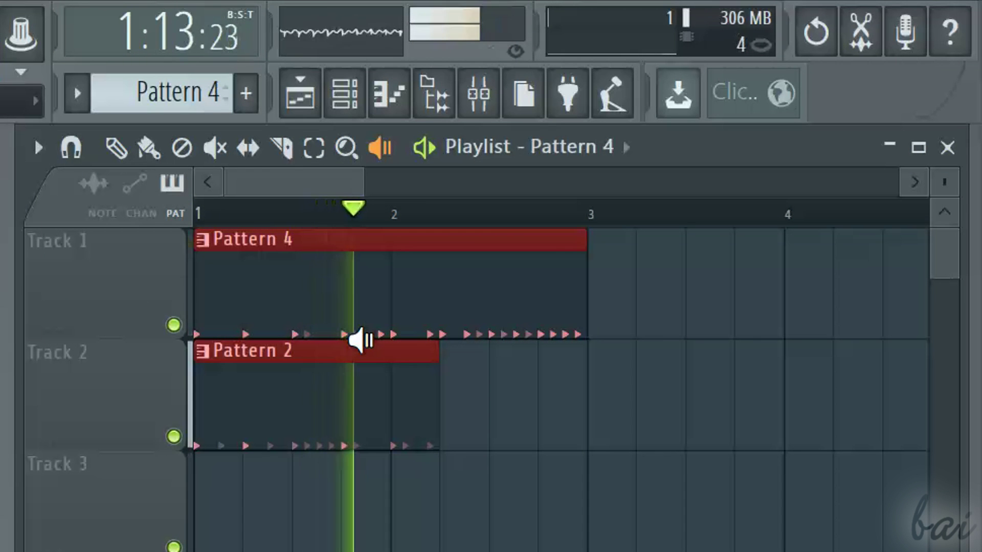
pyautogui.click(322, 96)
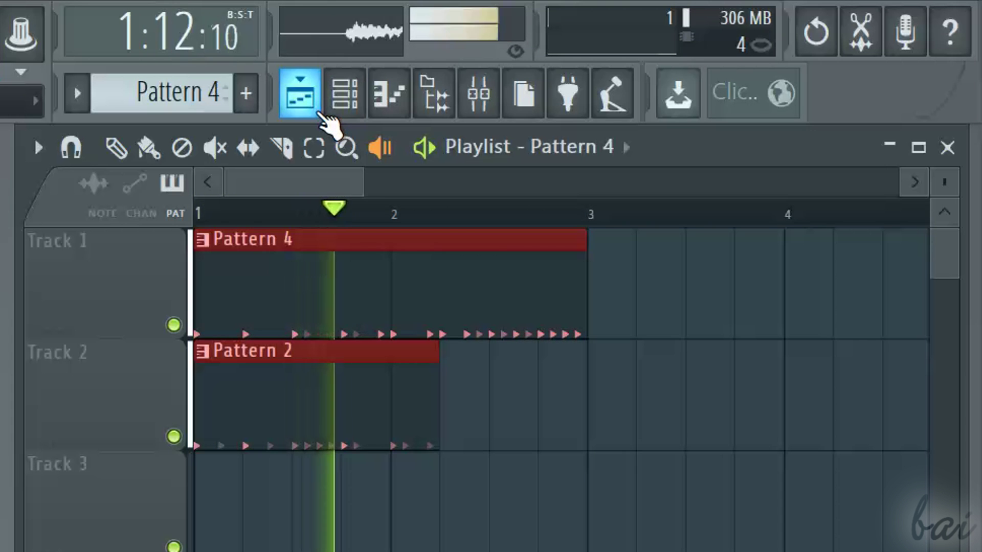
pyautogui.click(344, 94)
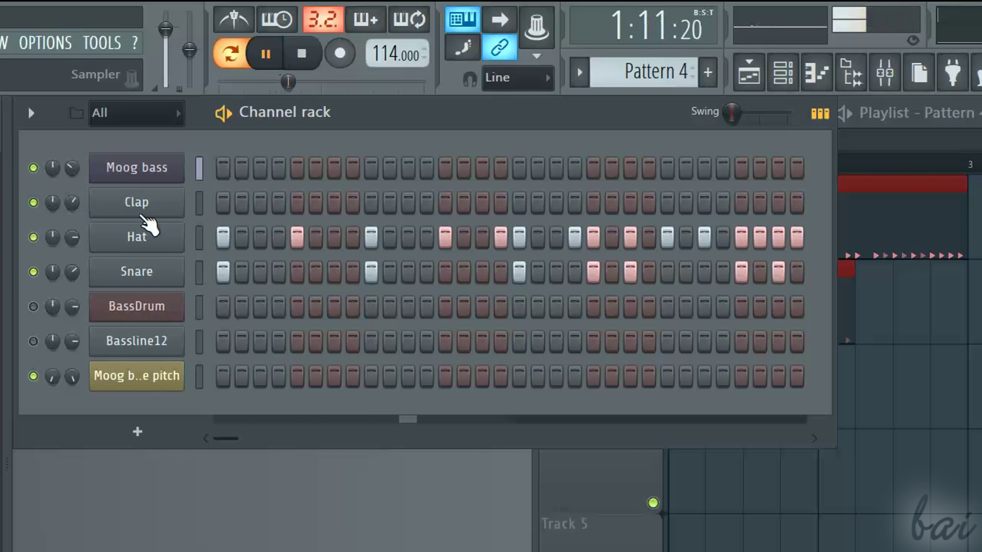
# Unmute BassDrum, toggle the Snare and Hat mutes, and add BassDrum steps 13 and 2.
pyautogui.click(33, 307)
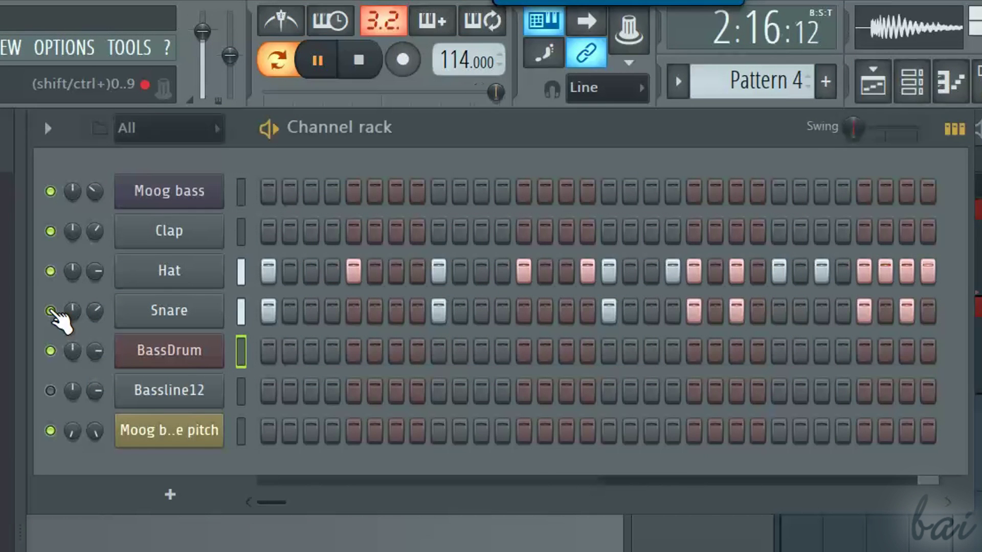
pyautogui.click(50, 311)
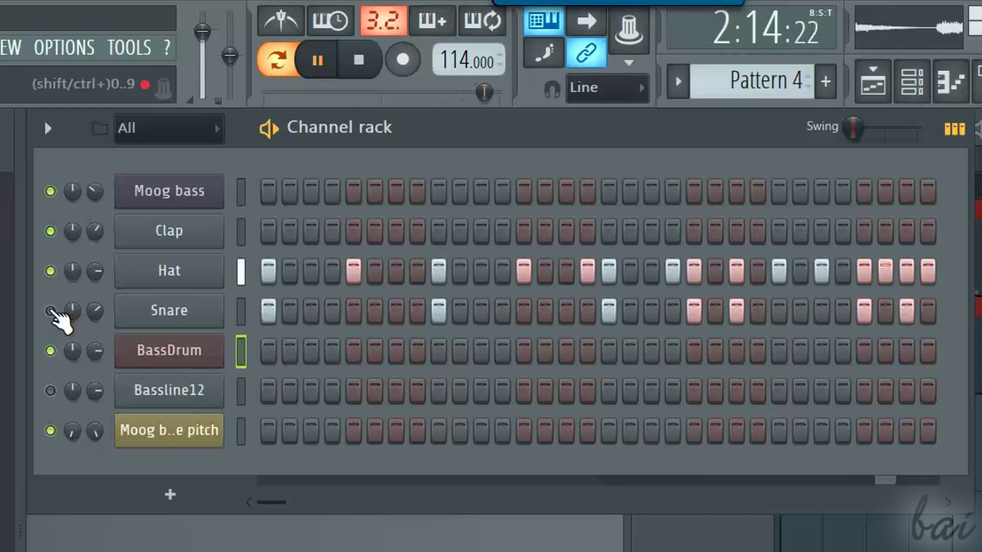
pyautogui.click(50, 311)
pyautogui.click(50, 271)
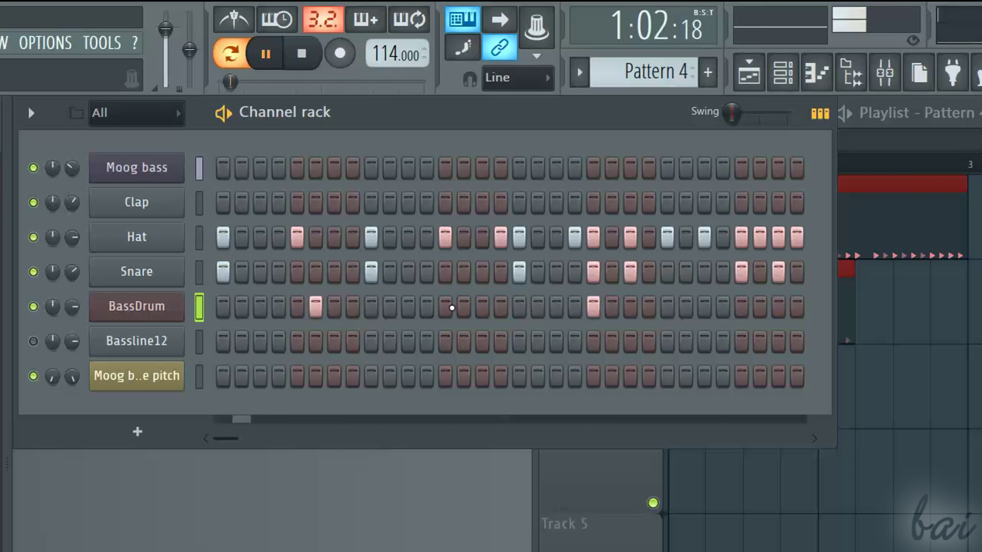
pyautogui.click(446, 306)
pyautogui.click(242, 306)
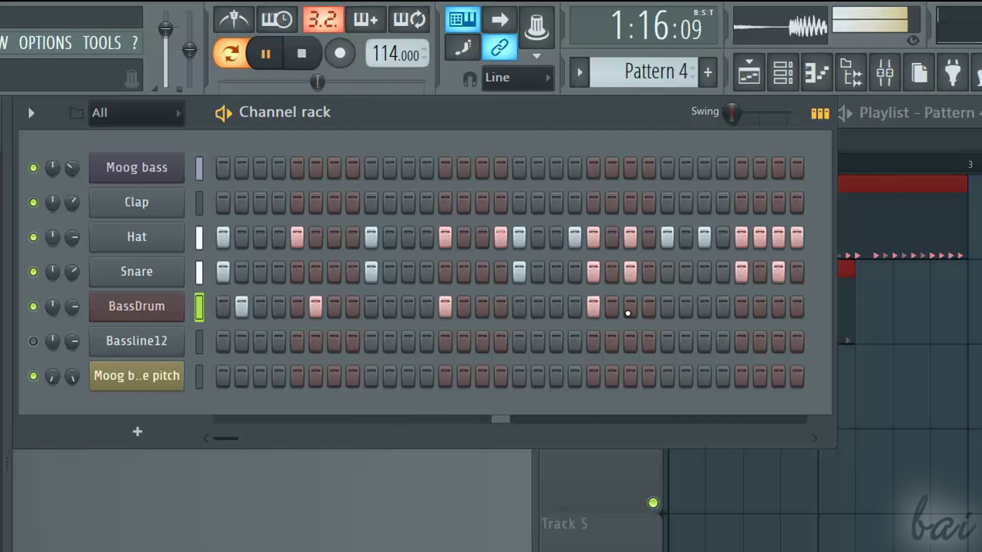
# Clear four BassDrum steps from the pattern.
pyautogui.rightClick(594, 307)
pyautogui.rightClick(445, 307)
pyautogui.rightClick(315, 307)
pyautogui.rightClick(241, 307)
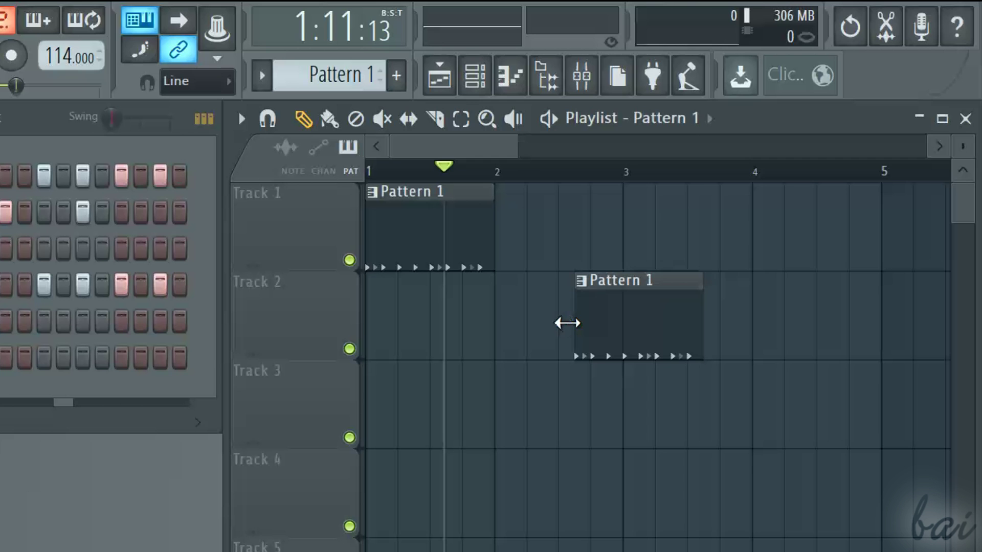
# Place Pattern 1 on Track 2 and a Pattern 2 clip on Track 3 starting near bar 2.25.
pyautogui.click(736, 318)
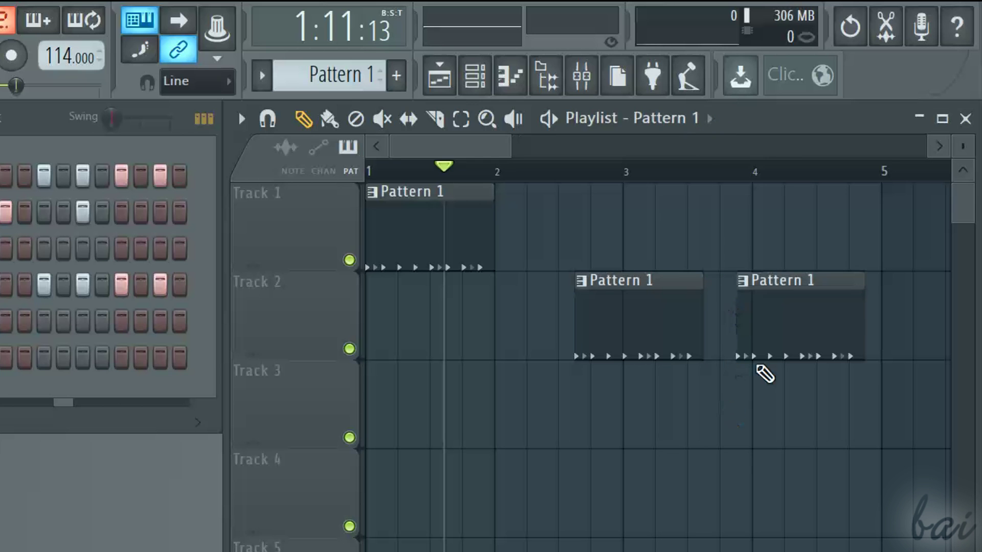
pyautogui.click(709, 121)
pyautogui.click(680, 181)
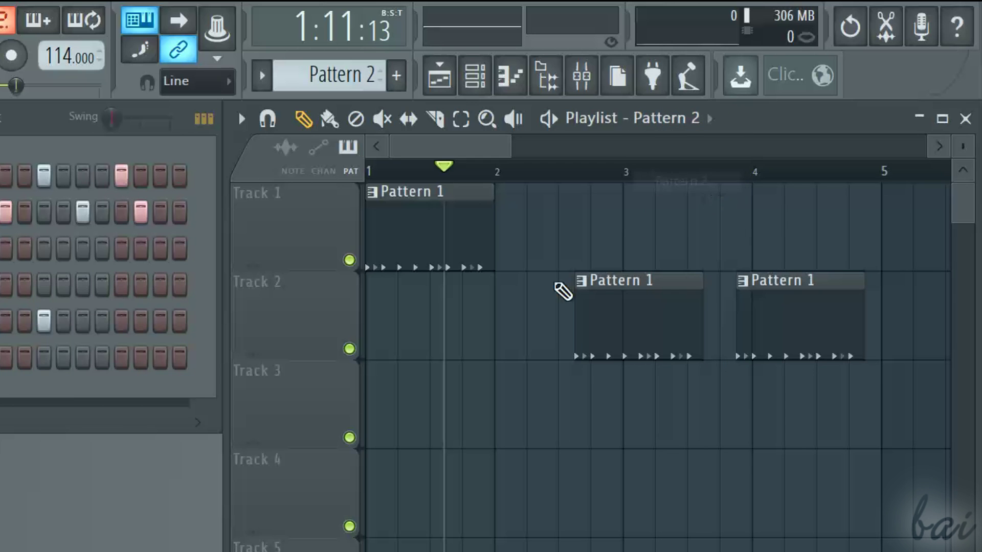
pyautogui.click(597, 443)
pyautogui.moveTo(657, 369); pyautogui.dragTo(610, 369)
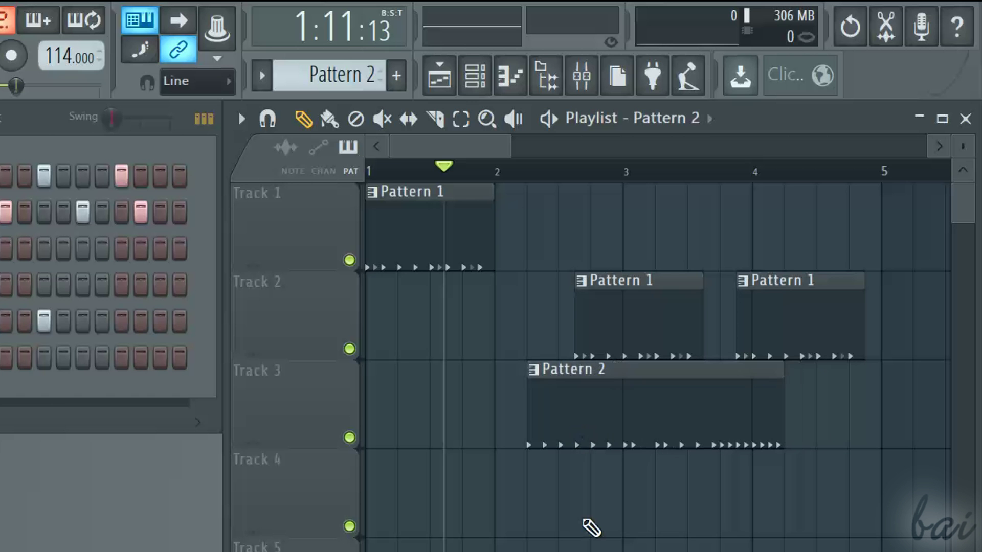
# Select Pattern 3 and place its clip on Track 4.
pyautogui.click(710, 118)
pyautogui.click(690, 200)
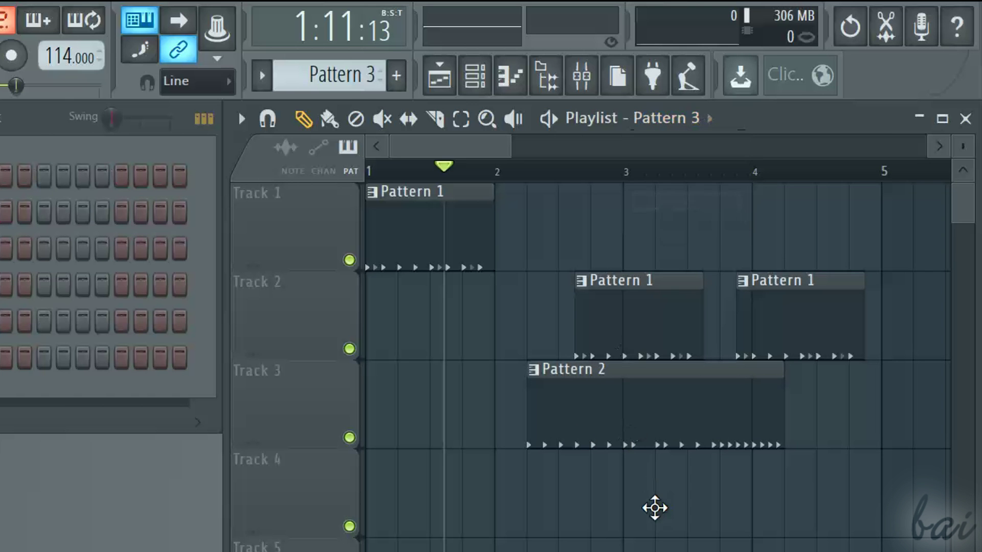
pyautogui.click(655, 507)
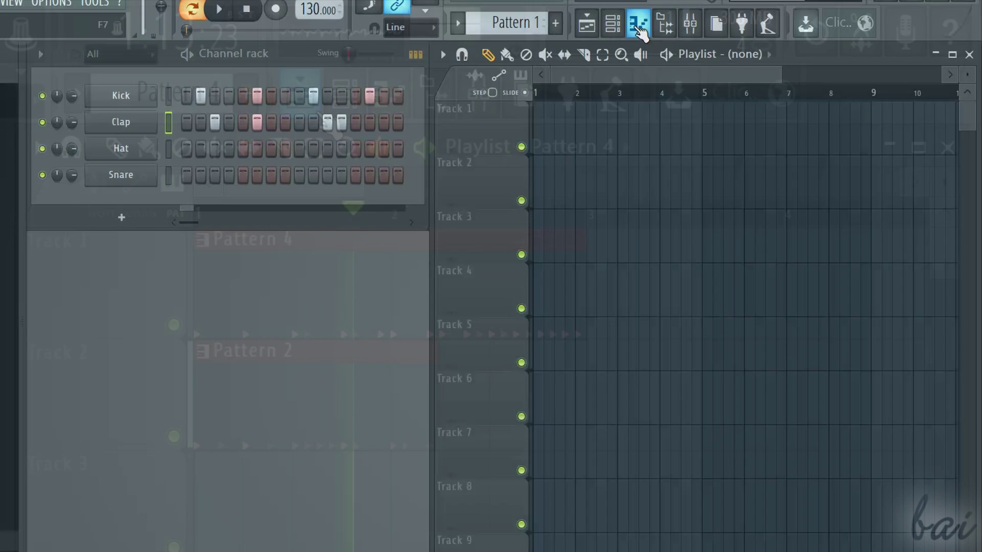
# Move the first Clap note from C5 to F4 and lower the Insert 1 mixer fader.
pyautogui.click(638, 25)
pyautogui.moveTo(869, 110); pyautogui.dragTo(626, 74)
pyautogui.click(224, 15)
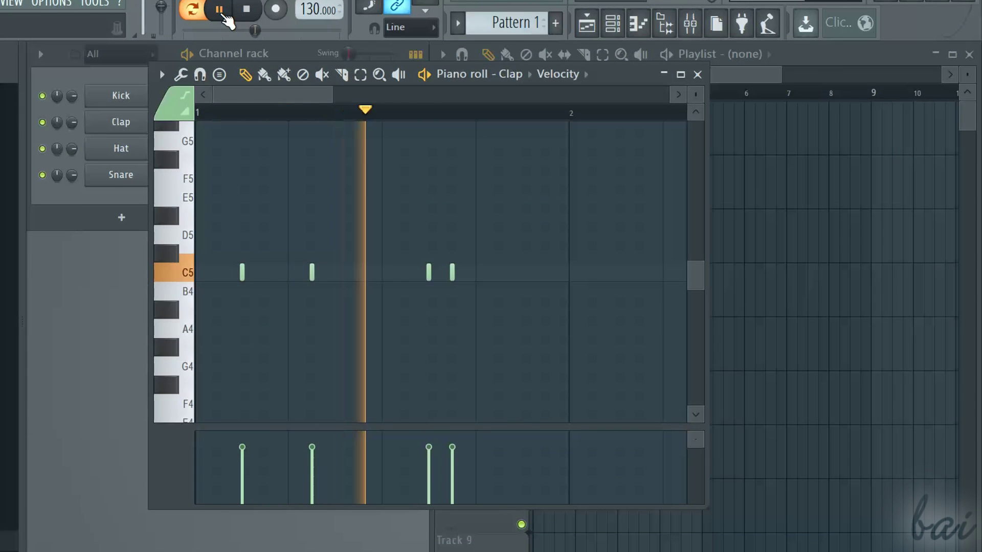
pyautogui.moveTo(241, 272); pyautogui.dragTo(230, 421)
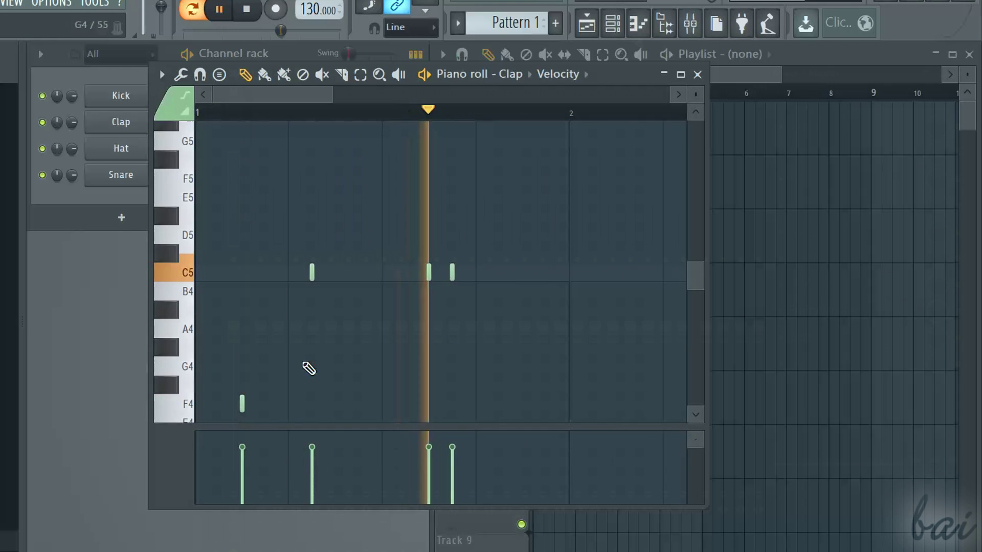
pyautogui.press('F9')
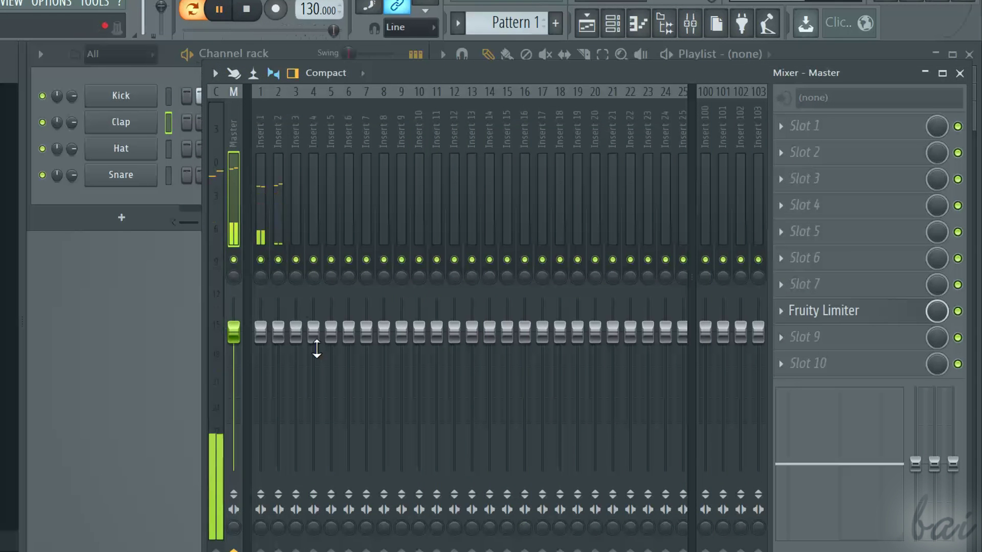
pyautogui.moveTo(261, 331); pyautogui.dragTo(260, 407)
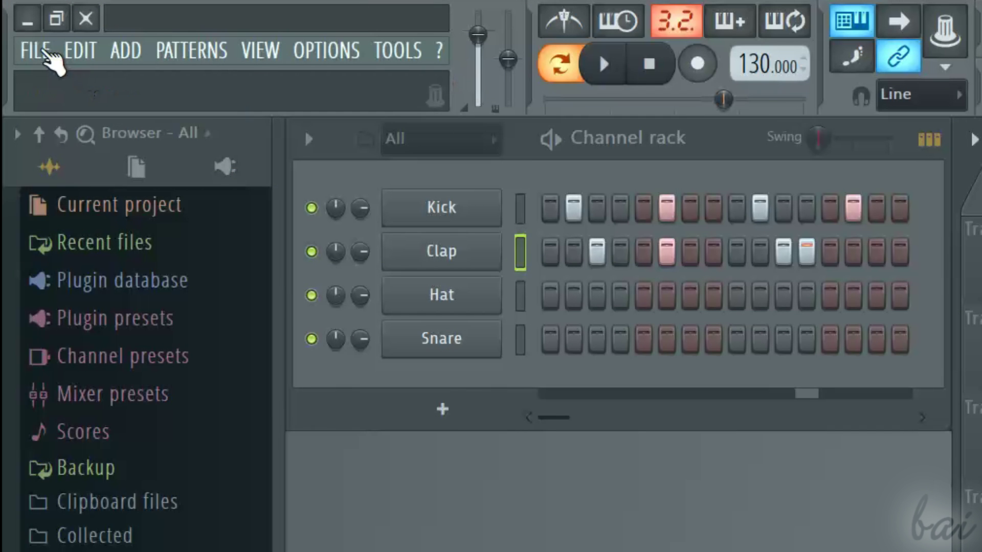
# Start a new project with File > New, then save it as MyProject.flp.
pyautogui.click(36, 51)
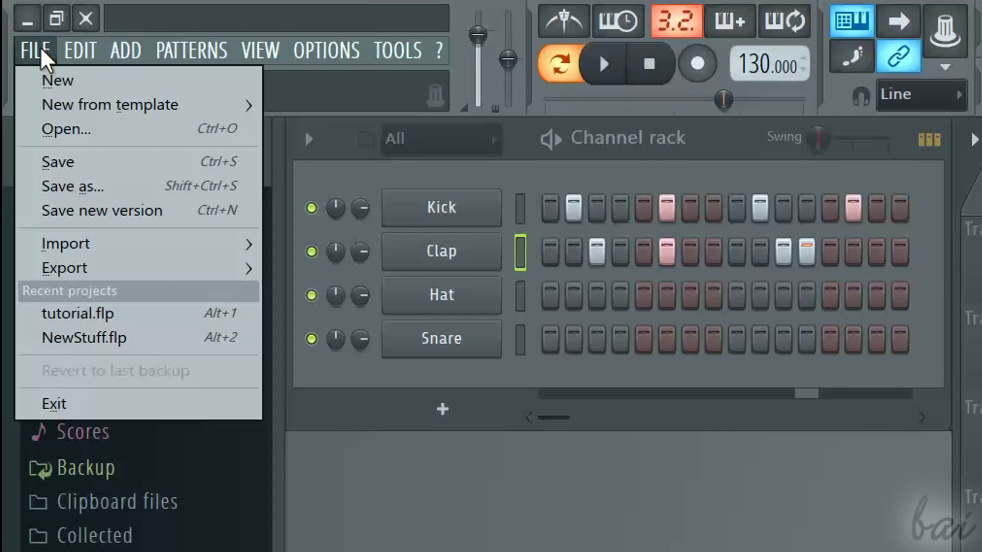
pyautogui.click(67, 87)
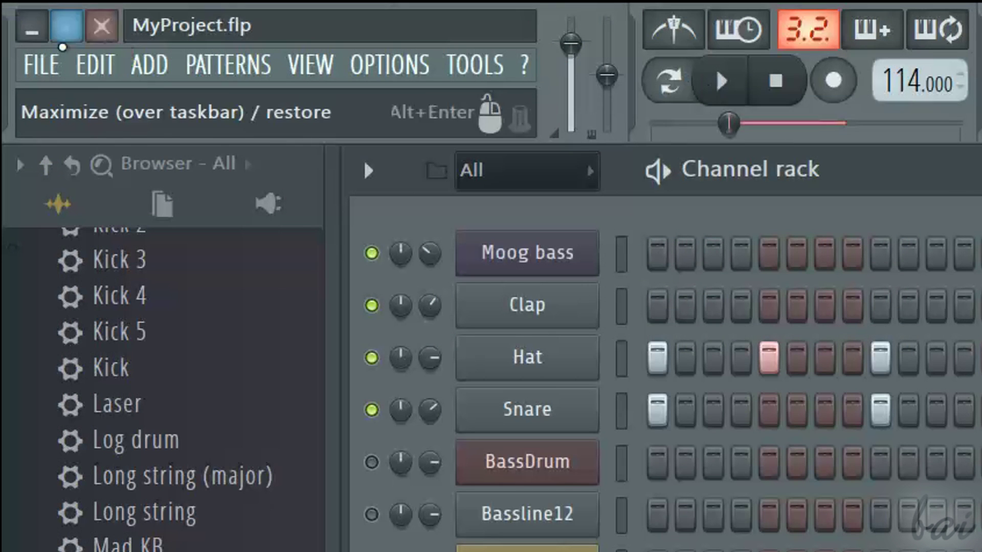
pyautogui.click(35, 66)
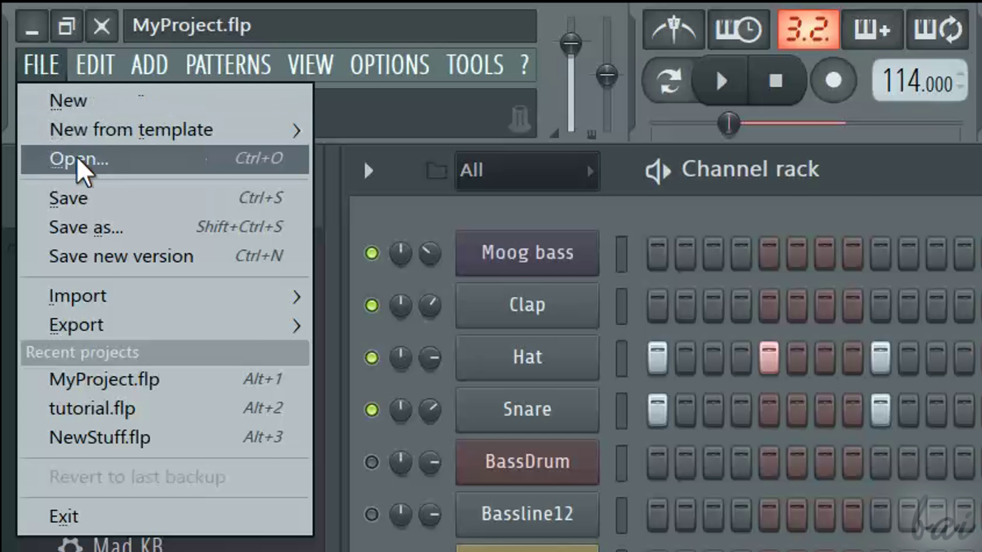
pyautogui.click(89, 199)
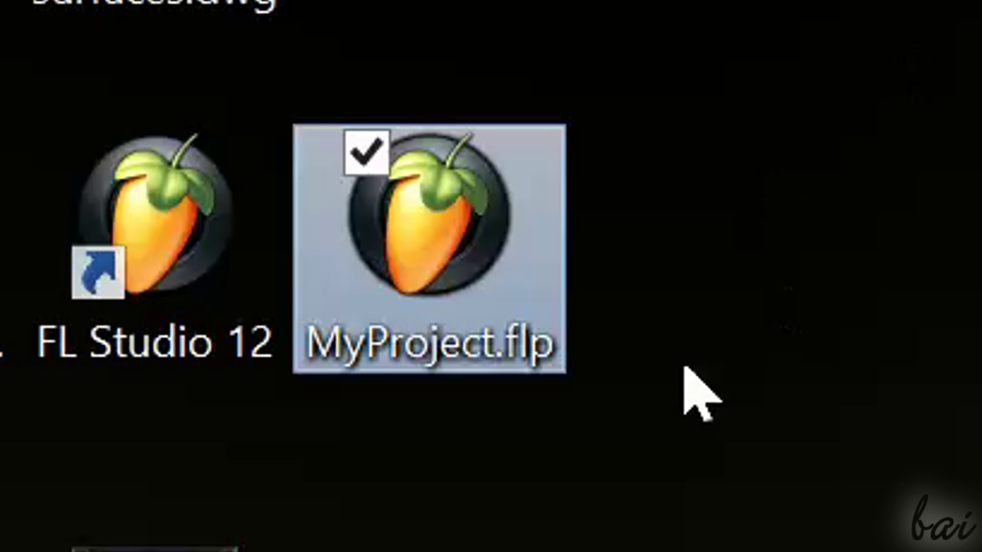
# Deselect the MyProject.flp icon, play the opened project, and focus the Channel rack.
pyautogui.click(658, 424)
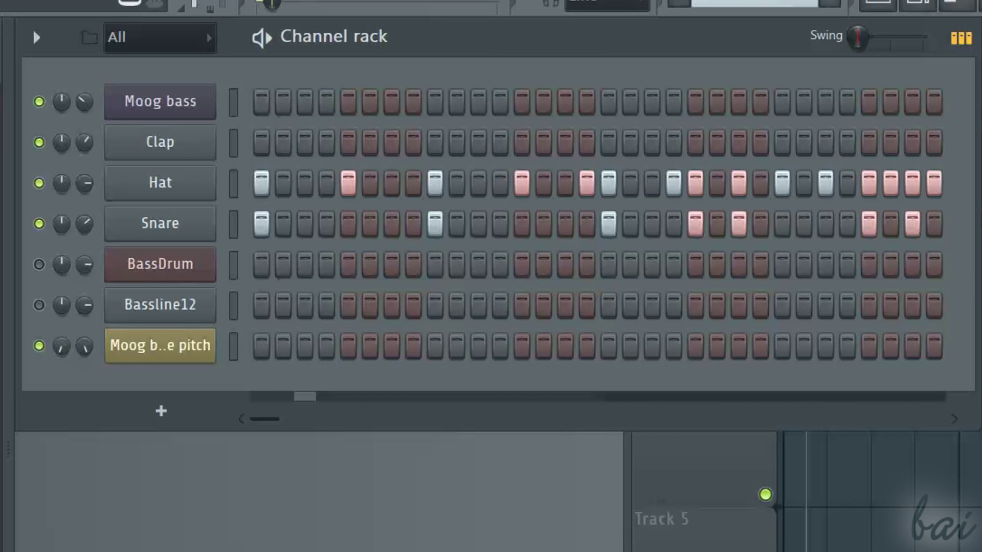
pyautogui.press('space')
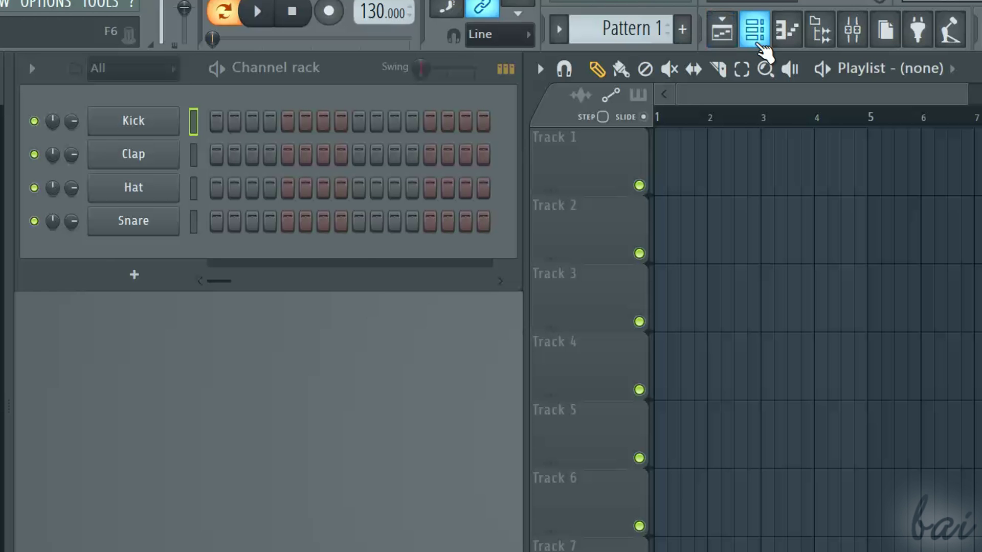
pyautogui.click(760, 45)
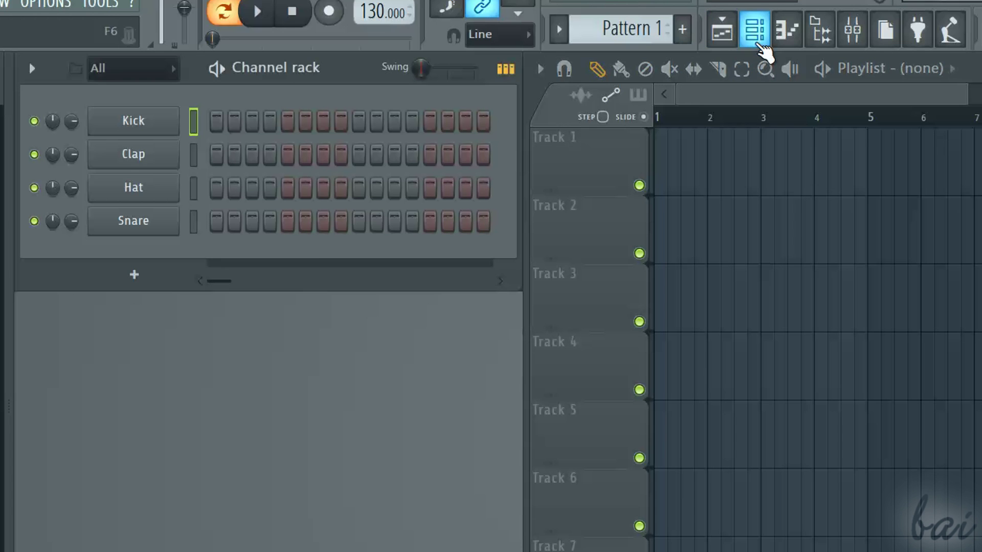
pyautogui.click(760, 45)
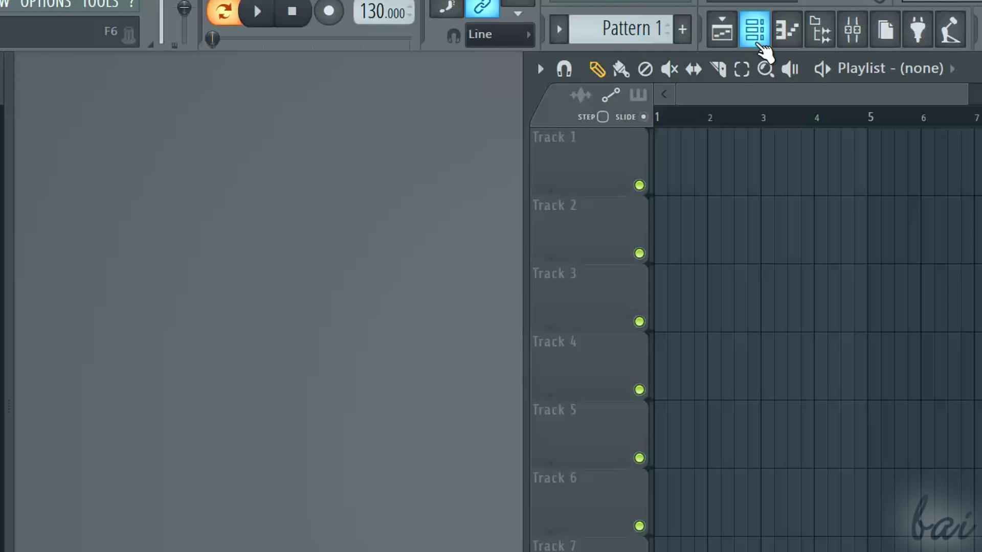
pyautogui.click(760, 45)
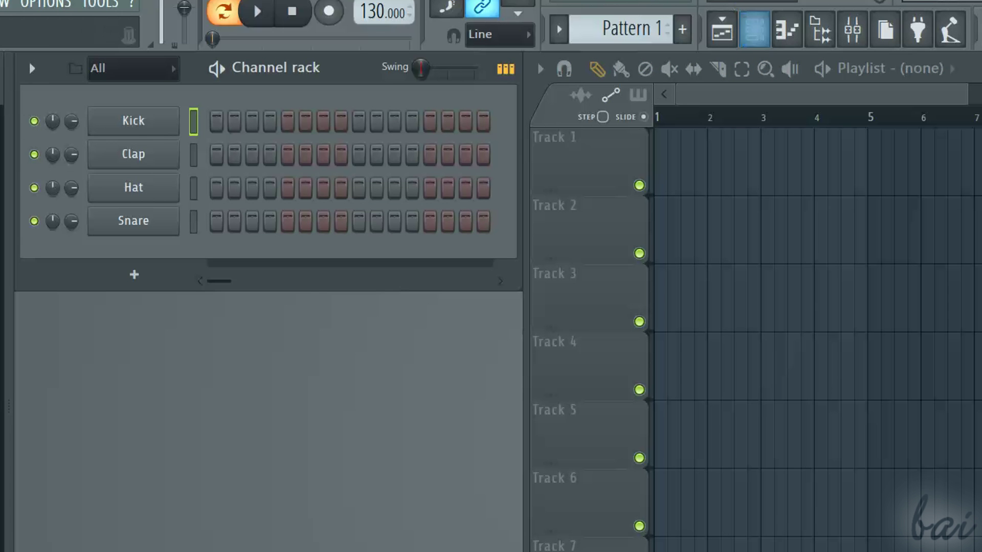
pyautogui.press('space')
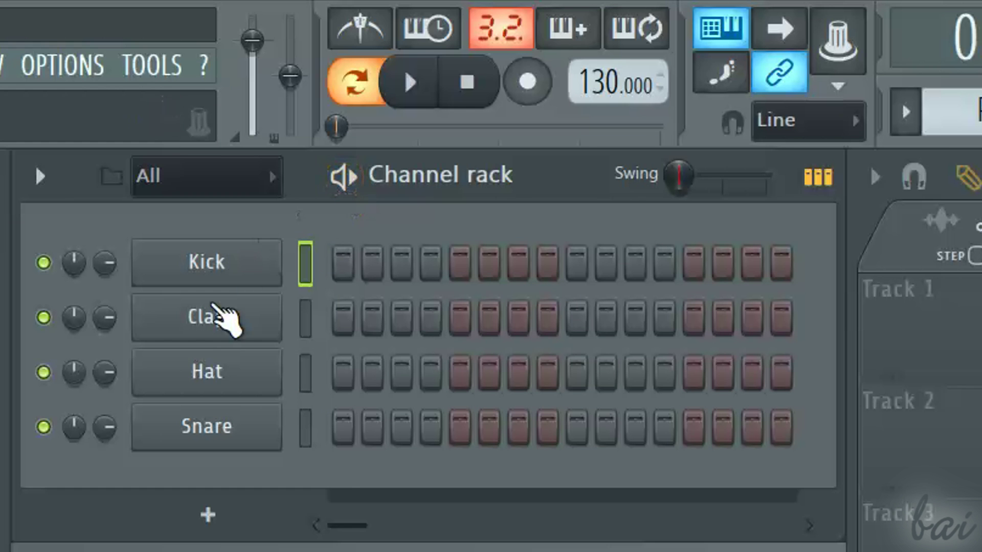
# Start playback, pause it, and resume the pattern.
pyautogui.press('space')
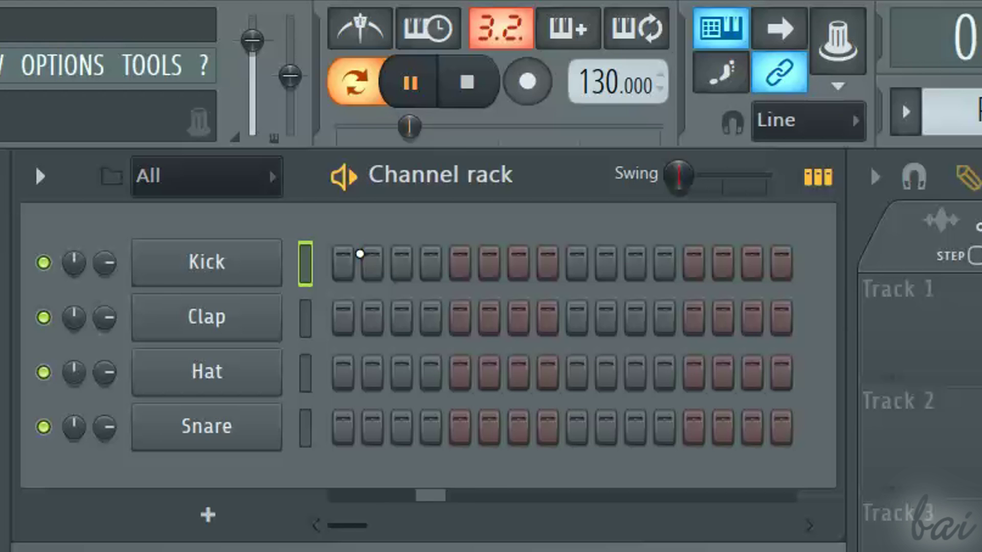
pyautogui.click(425, 83)
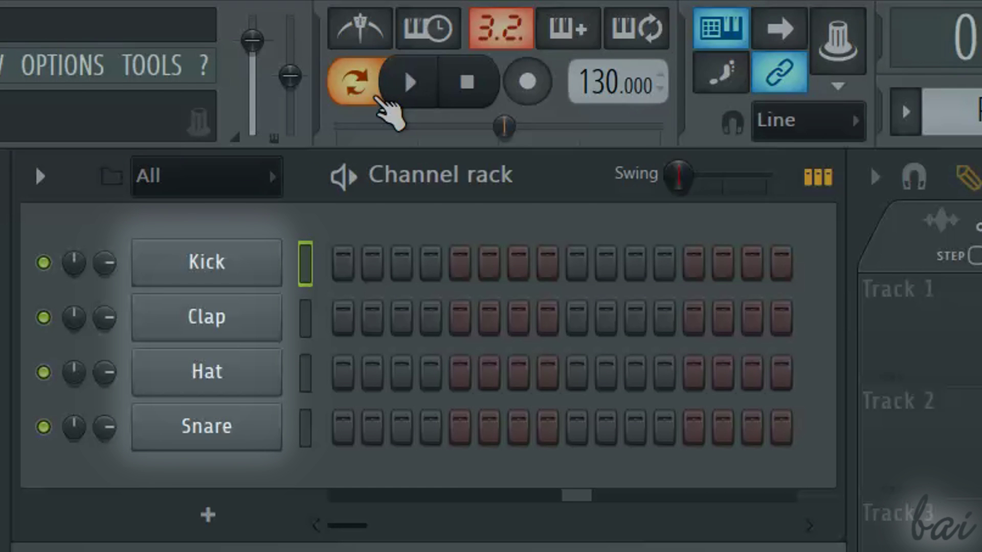
pyautogui.click(409, 83)
# Program Kick steps 1, 5, 9, 11, 13 and 15.
pyautogui.click(341, 270)
pyautogui.click(461, 270)
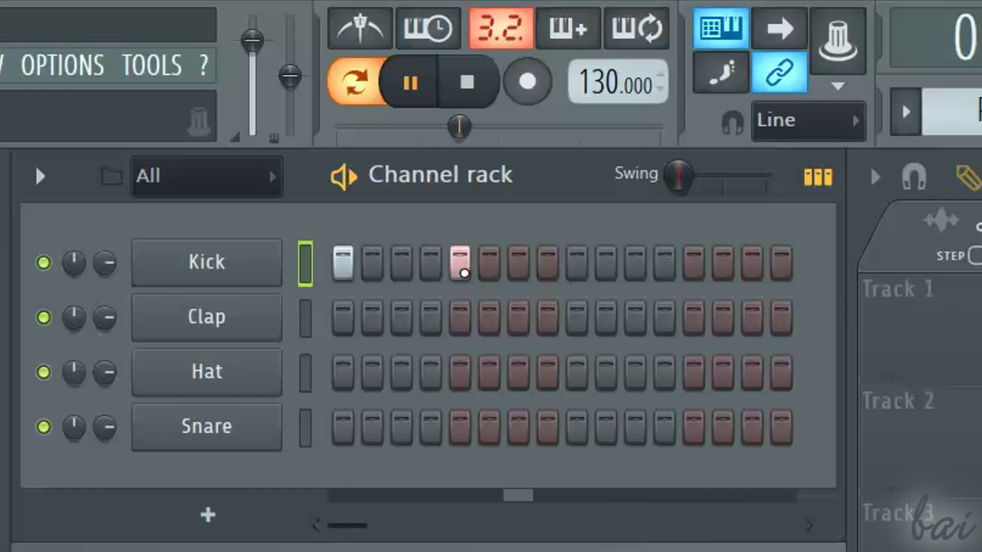
pyautogui.click(577, 269)
pyautogui.click(634, 269)
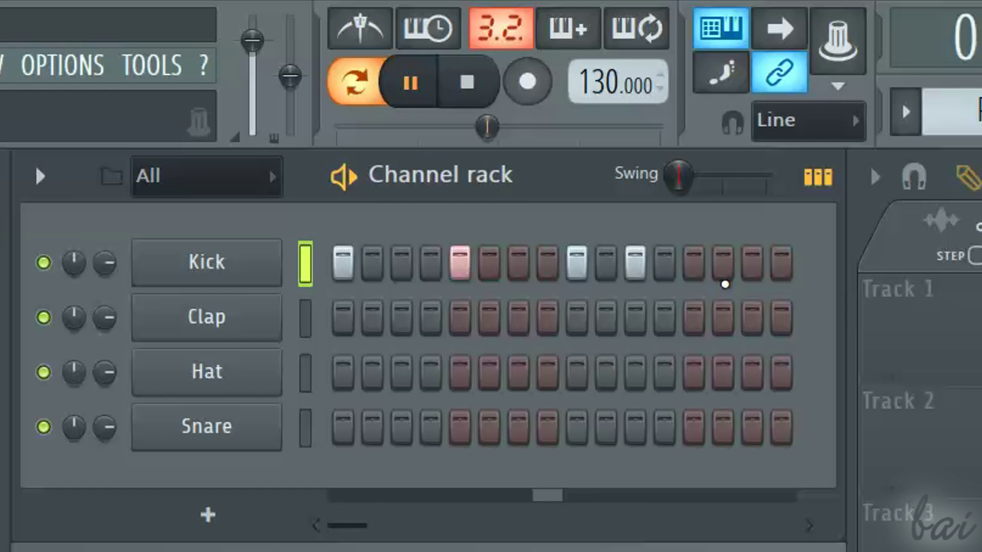
pyautogui.click(724, 273)
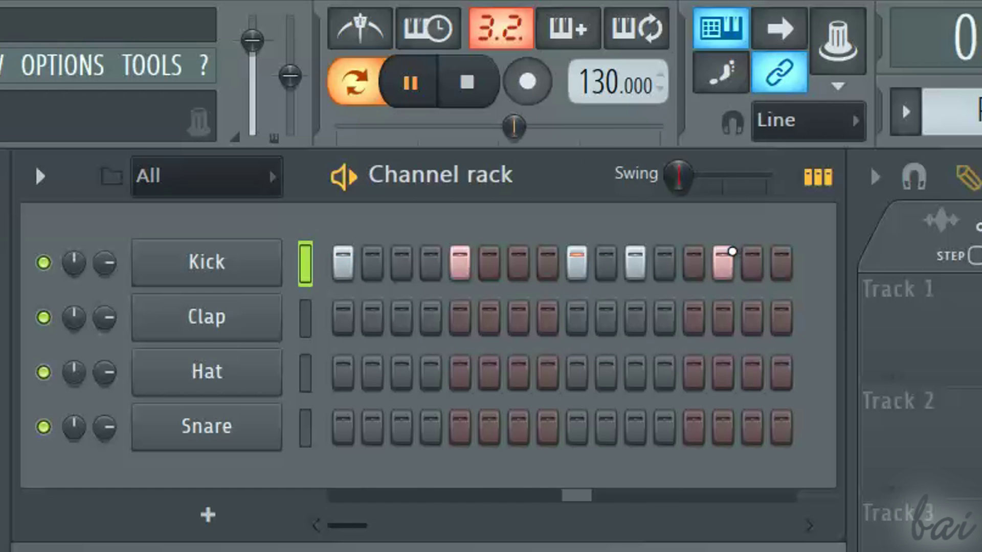
pyautogui.click(693, 261)
pyautogui.click(733, 267)
pyautogui.click(748, 271)
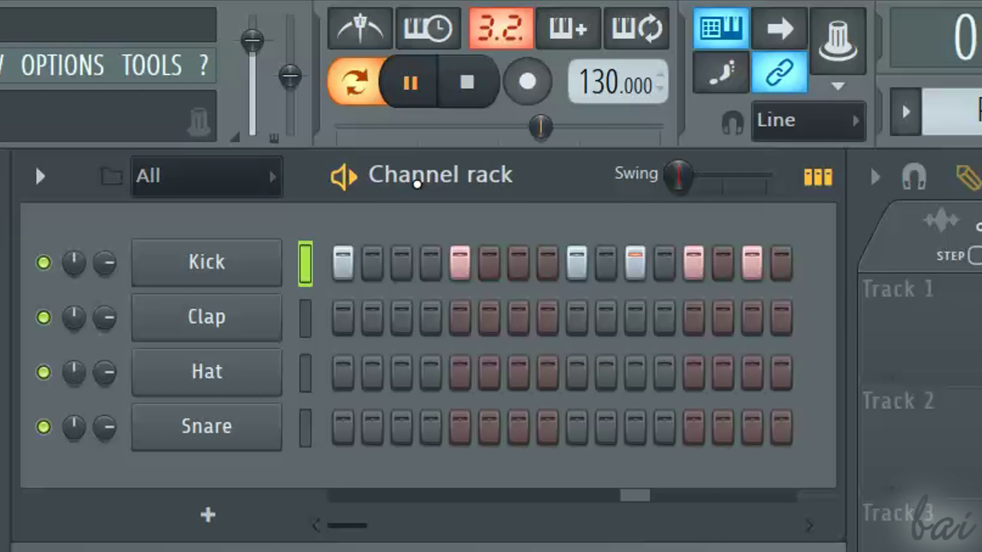
# Program Clap hits on steps 3, 7 and 11.
pyautogui.click(381, 319)
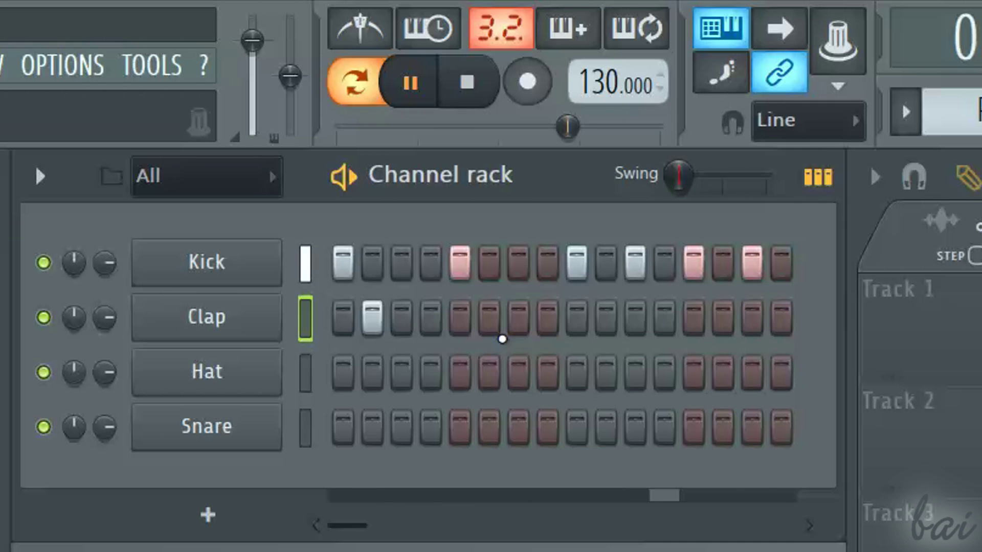
pyautogui.click(372, 317)
pyautogui.click(400, 320)
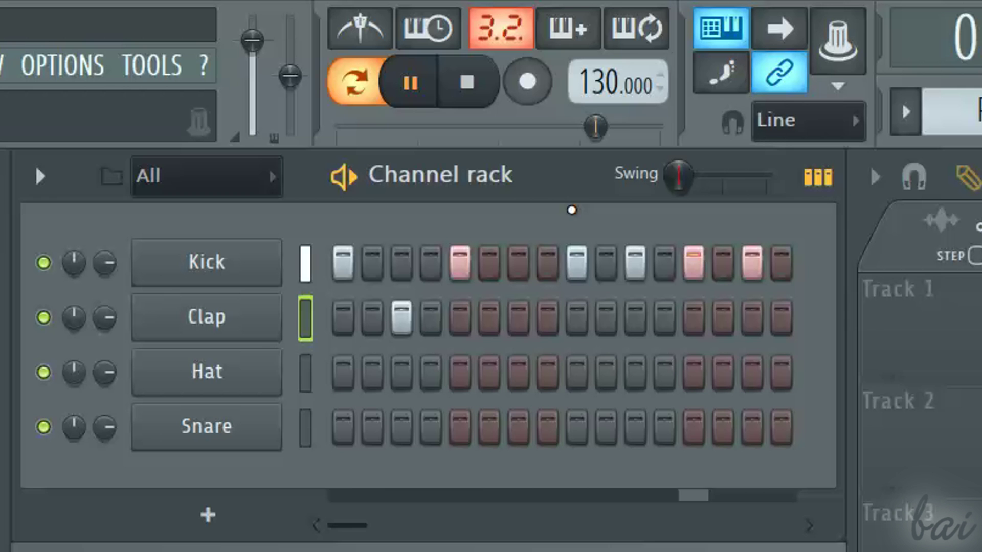
pyautogui.click(517, 319)
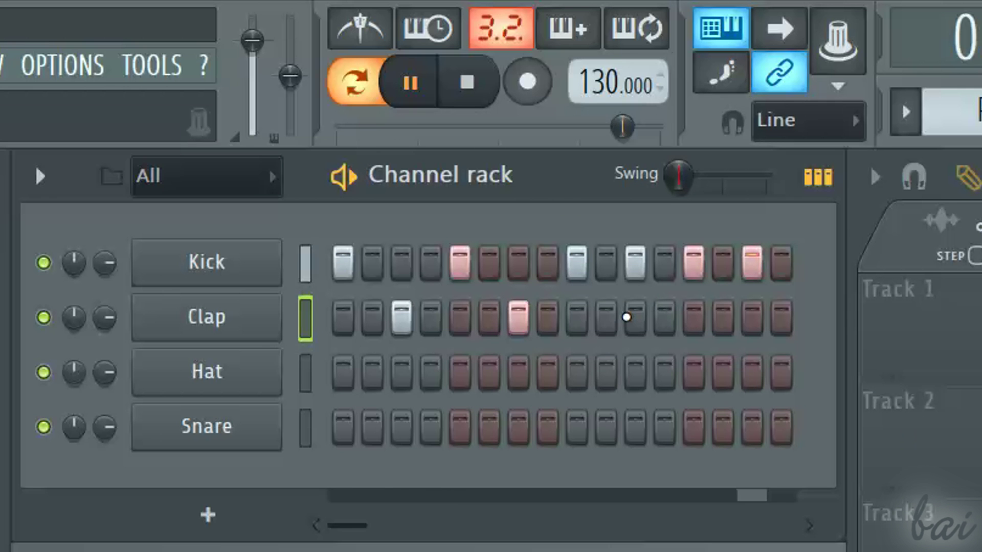
pyautogui.click(612, 323)
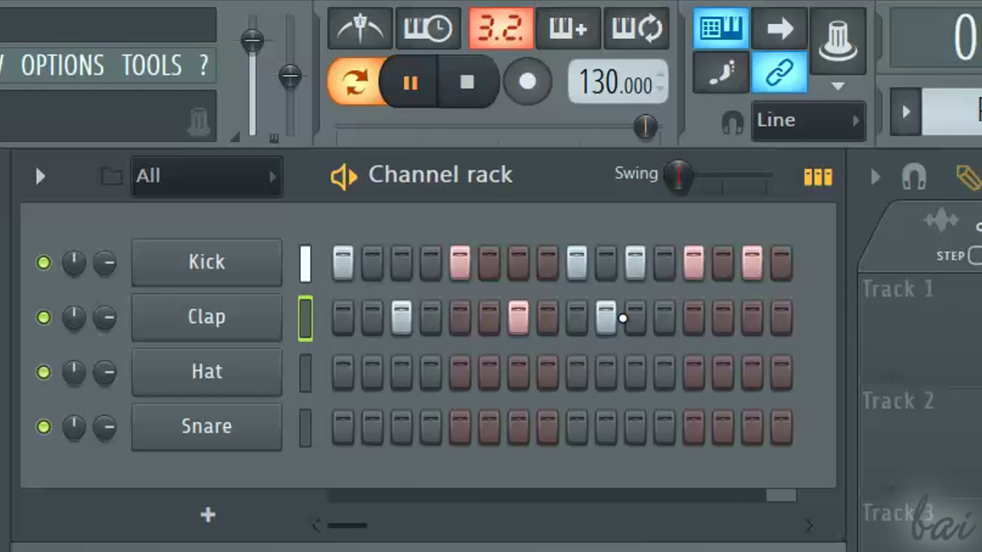
pyautogui.click(605, 319)
pyautogui.click(635, 320)
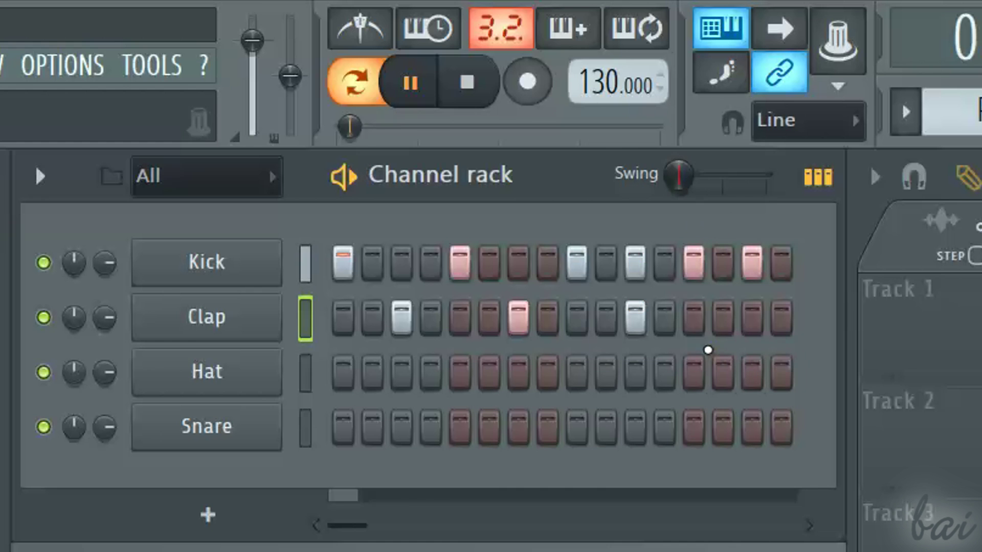
pyautogui.click(751, 320)
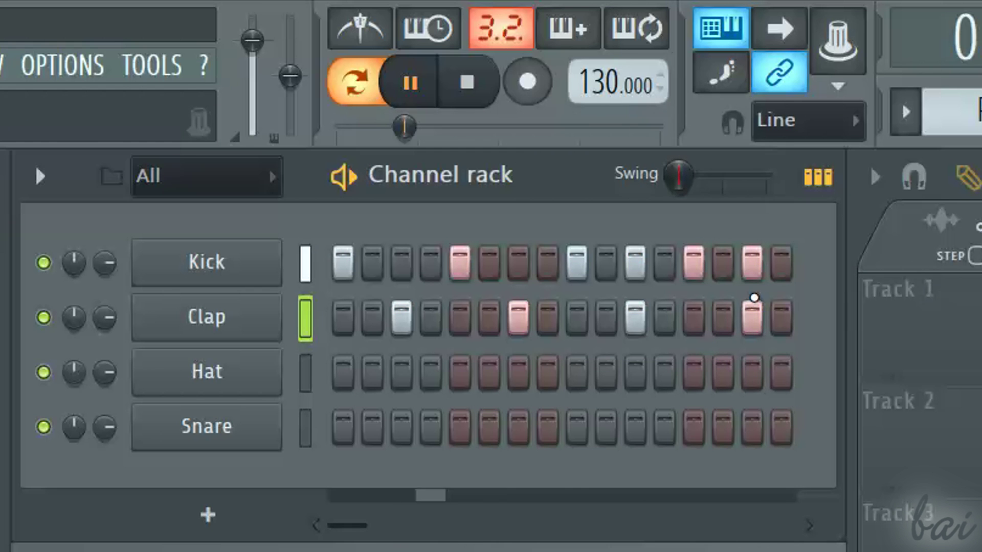
pyautogui.click(752, 317)
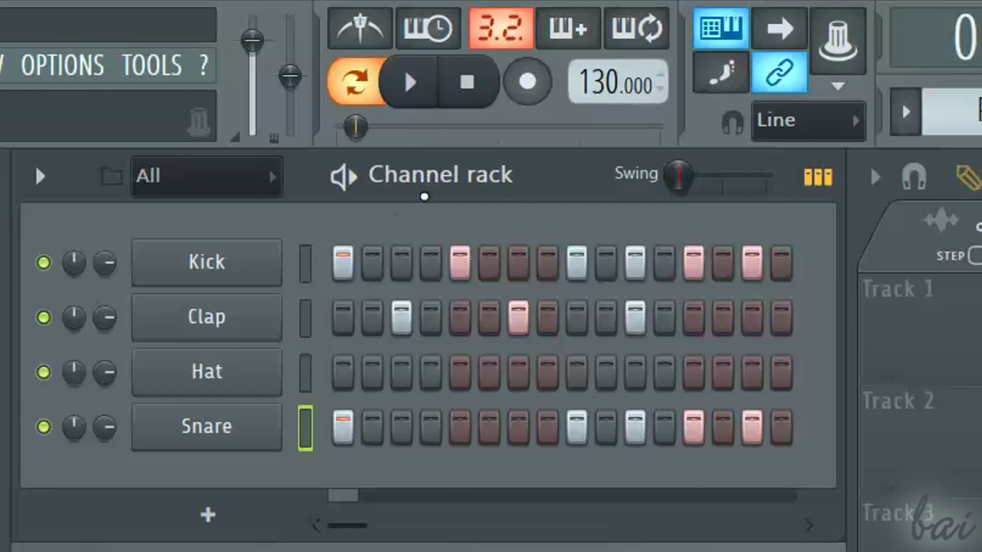
# Play, stop, pause and resume the drum beat to audition it.
pyautogui.press('space')
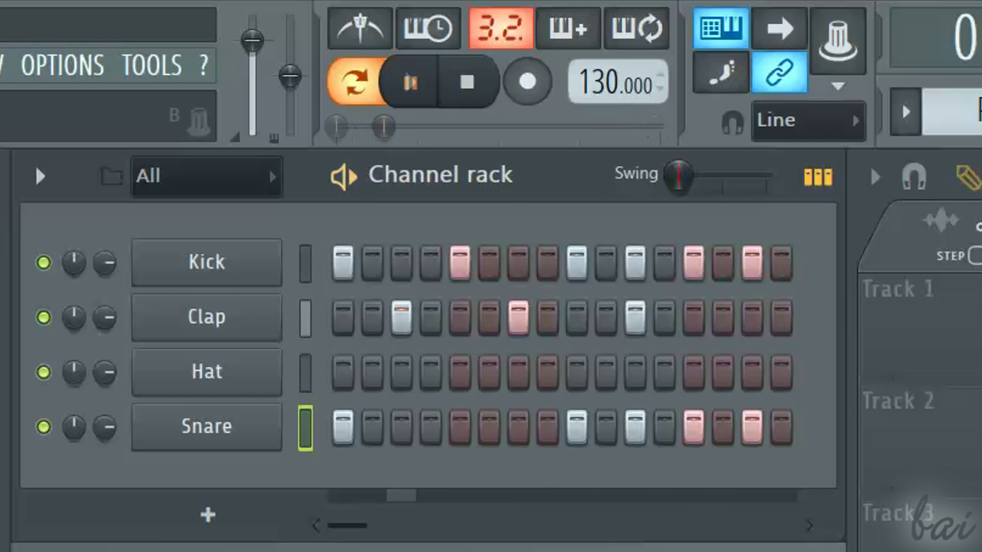
pyautogui.press('space')
pyautogui.click(411, 93)
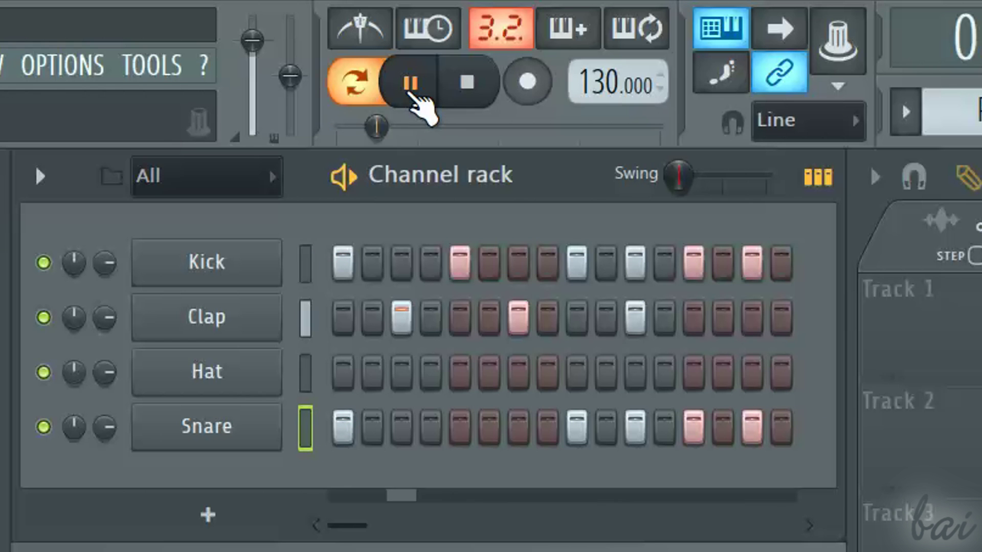
pyautogui.click(412, 93)
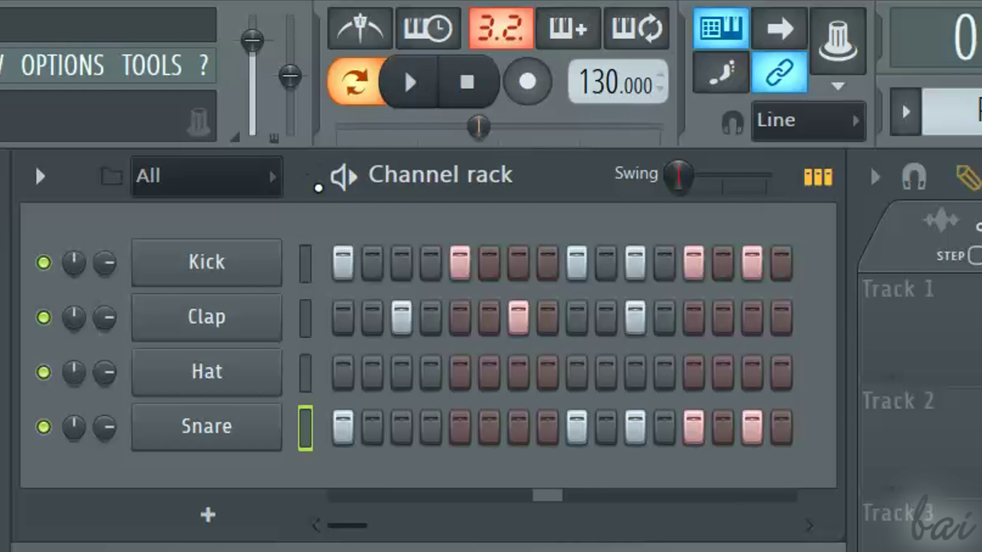
pyautogui.press('space')
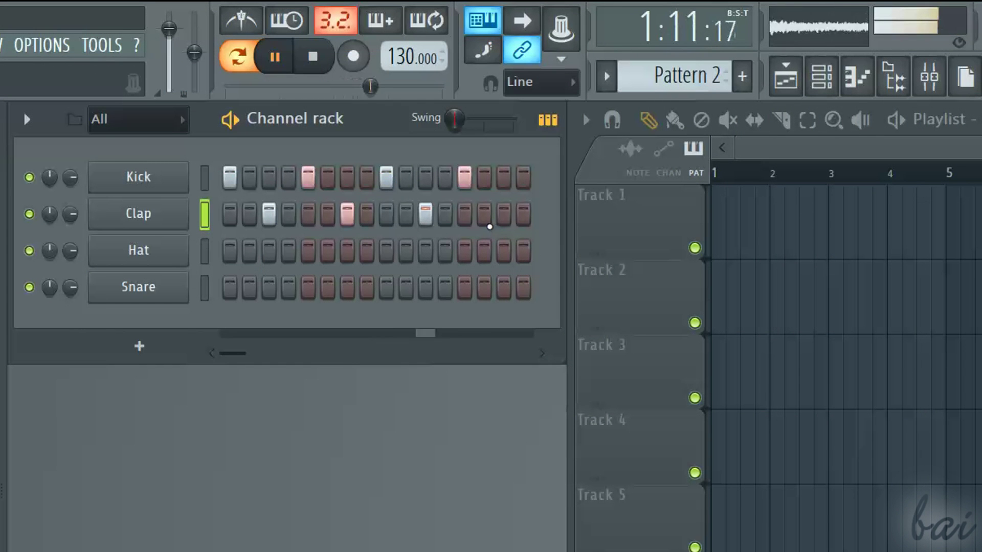
# Add a clap on step 14, widen the rack, and add kicks on steps 18–26 and 27–31.
pyautogui.click(484, 214)
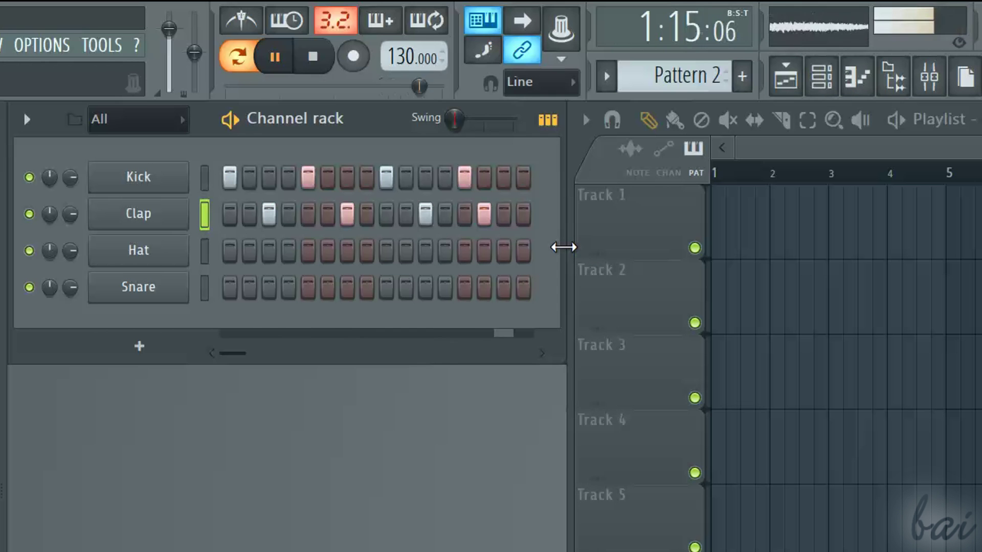
pyautogui.moveTo(563, 247); pyautogui.dragTo(892, 258)
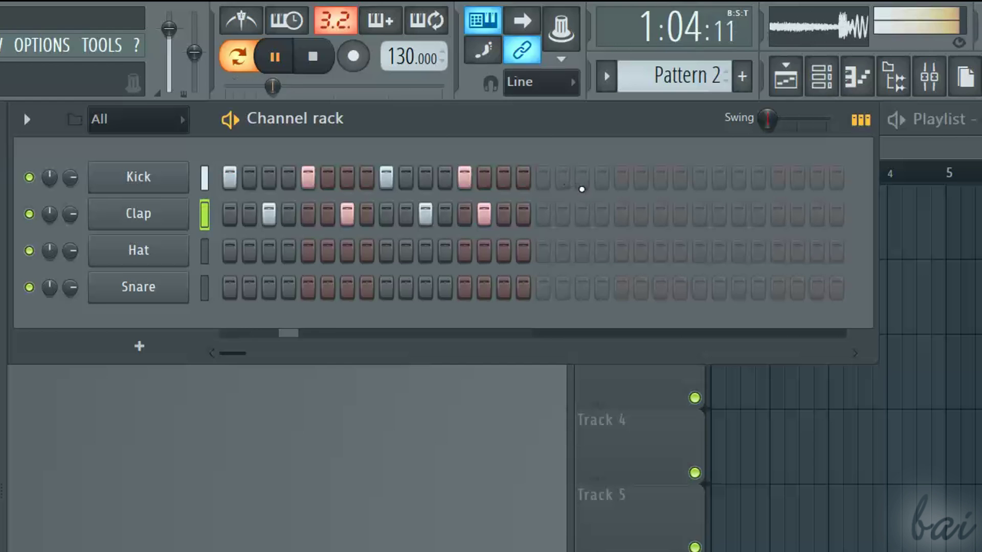
pyautogui.click(563, 179)
pyautogui.click(602, 180)
pyautogui.click(640, 178)
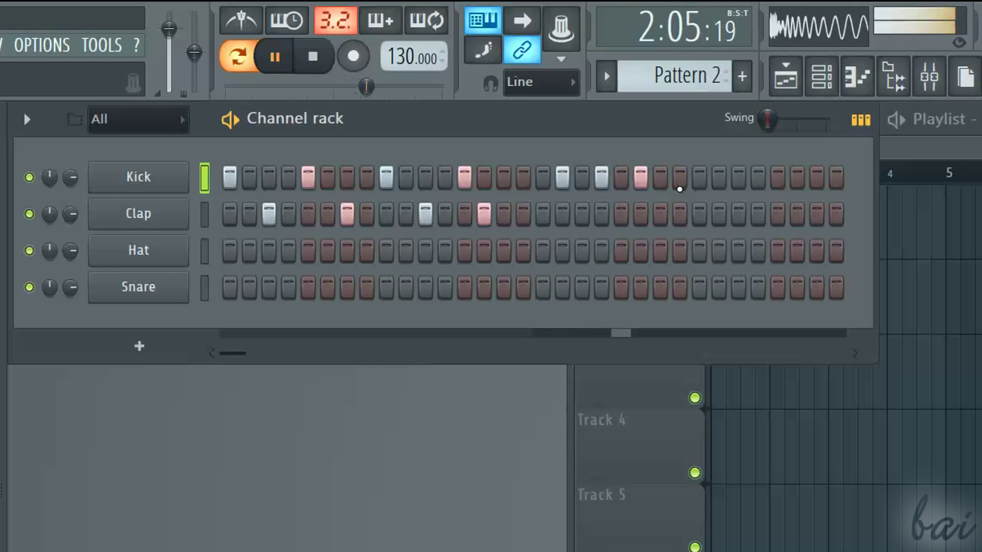
pyautogui.click(680, 179)
pyautogui.click(718, 179)
pyautogui.moveTo(737, 184); pyautogui.dragTo(818, 177)
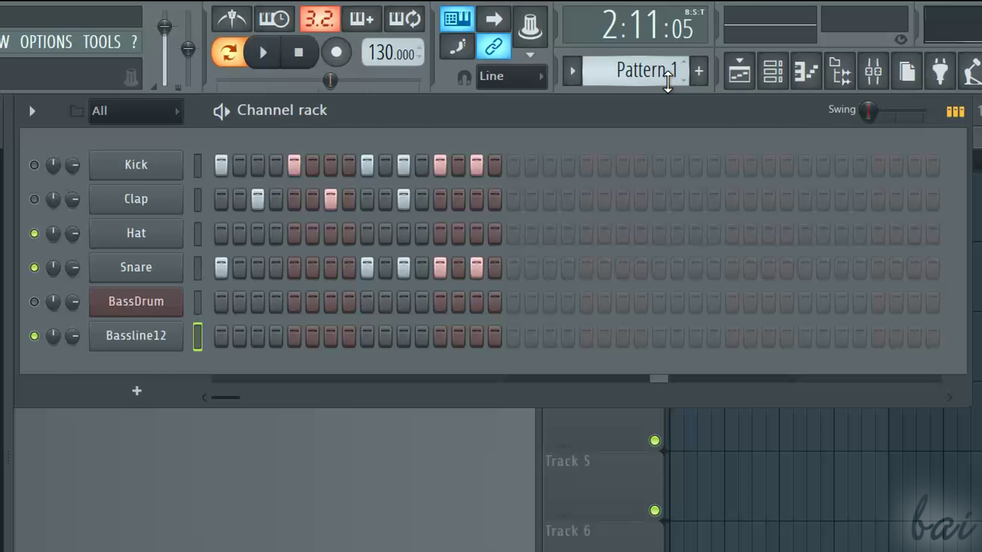
pyautogui.scroll(1, 667, 77)
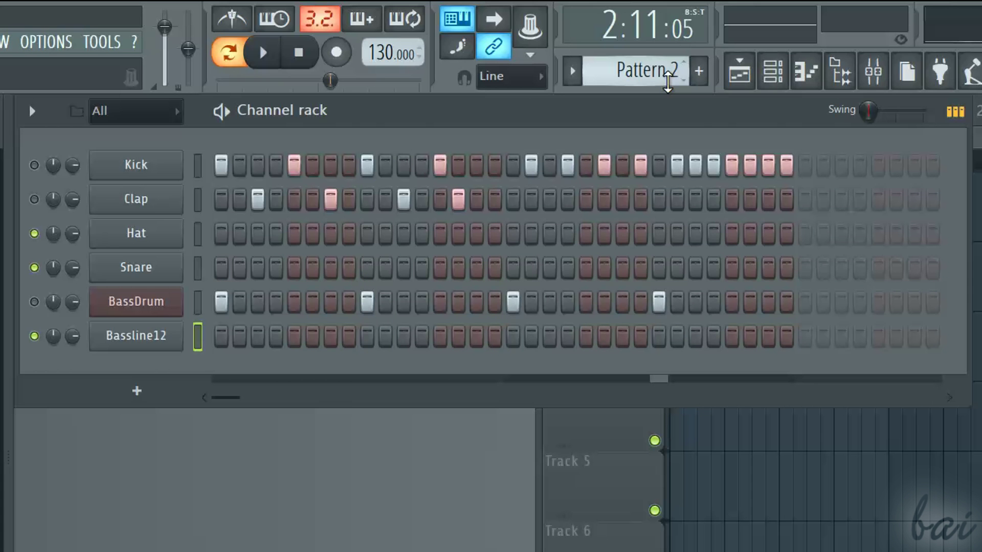
pyautogui.scroll(1, 667, 77)
pyautogui.scroll(-1, 667, 77)
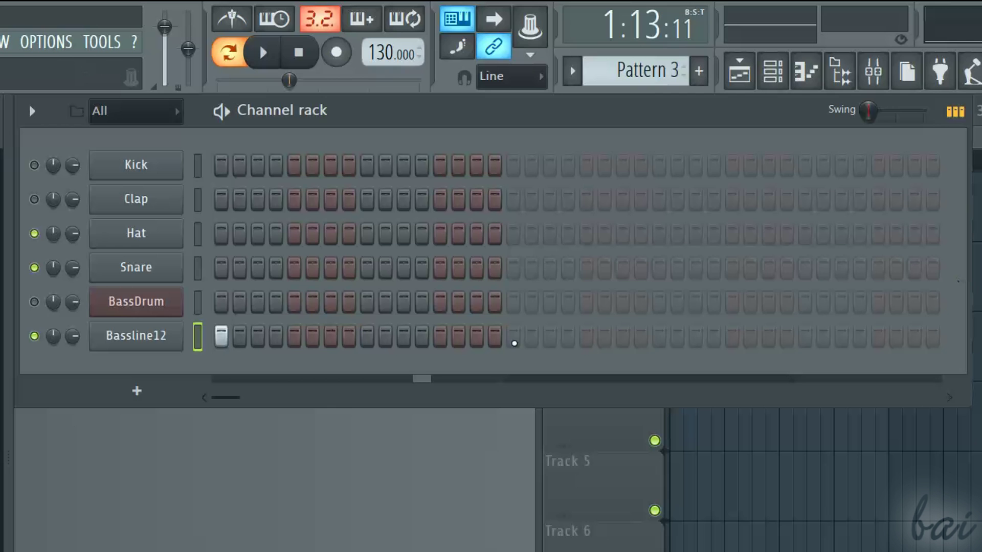
# Try Bassline12 notes, keeping one near the pattern's end, and start playback.
pyautogui.click(513, 337)
pyautogui.click(513, 336)
pyautogui.click(513, 338)
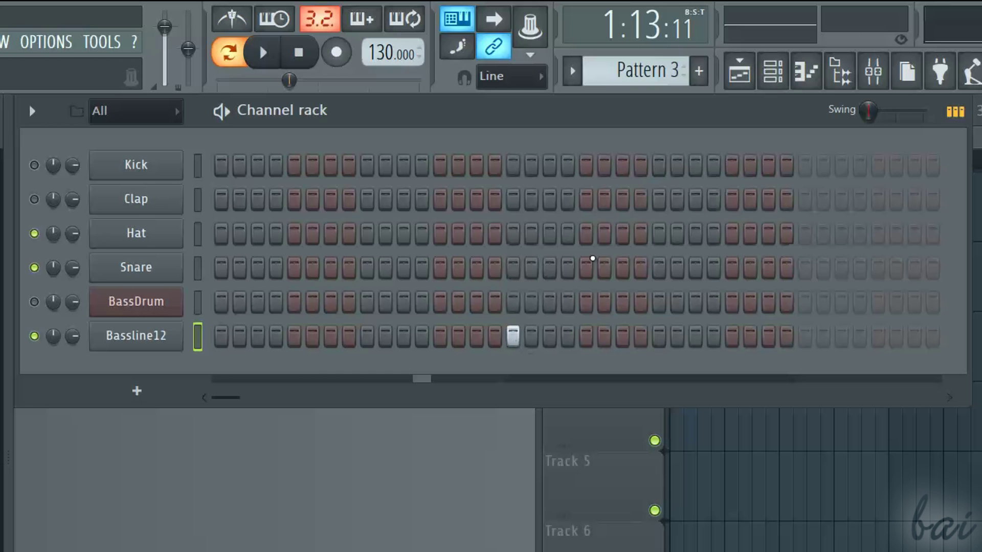
pyautogui.click(513, 337)
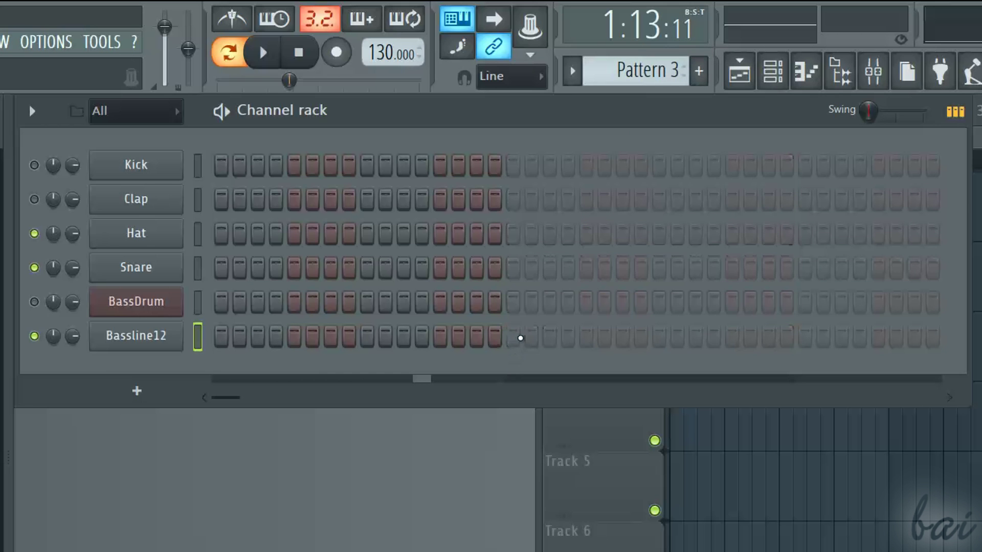
pyautogui.click(660, 341)
pyautogui.click(661, 343)
pyautogui.click(805, 343)
pyautogui.click(265, 54)
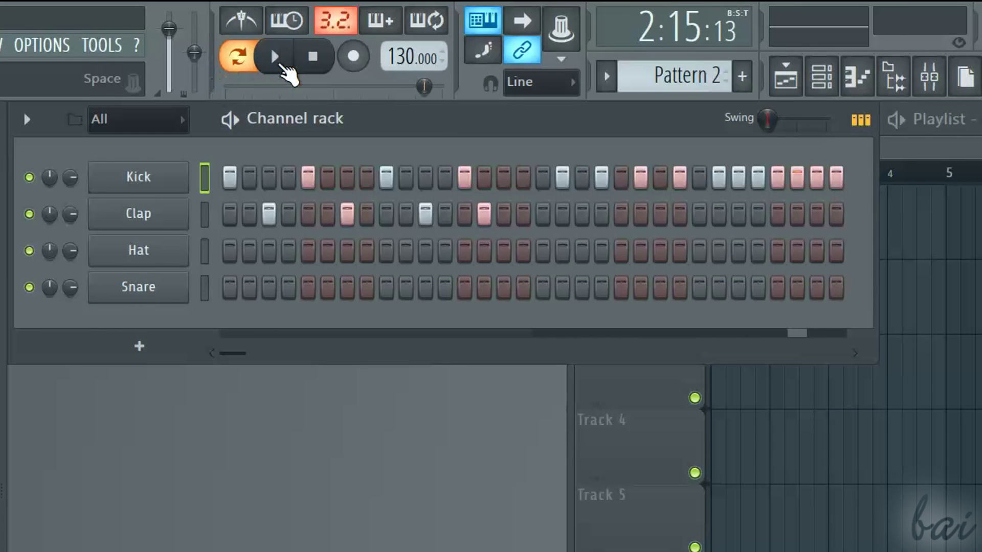
# Play Pattern 2 and drag the tempo up to 198 BPM.
pyautogui.click(277, 54)
pyautogui.moveTo(396, 52); pyautogui.dragTo(413, 32)
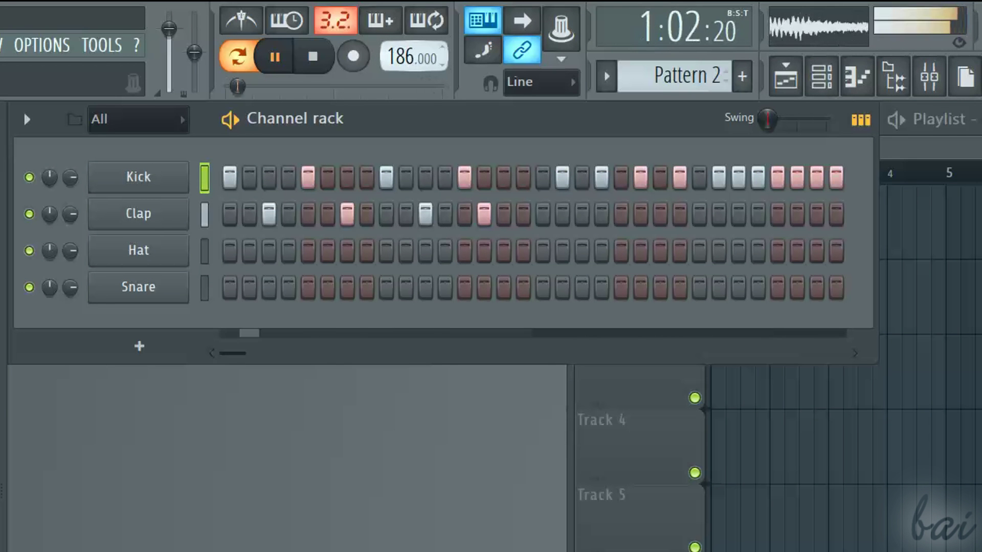
pyautogui.moveTo(413, 56); pyautogui.dragTo(413, 50)
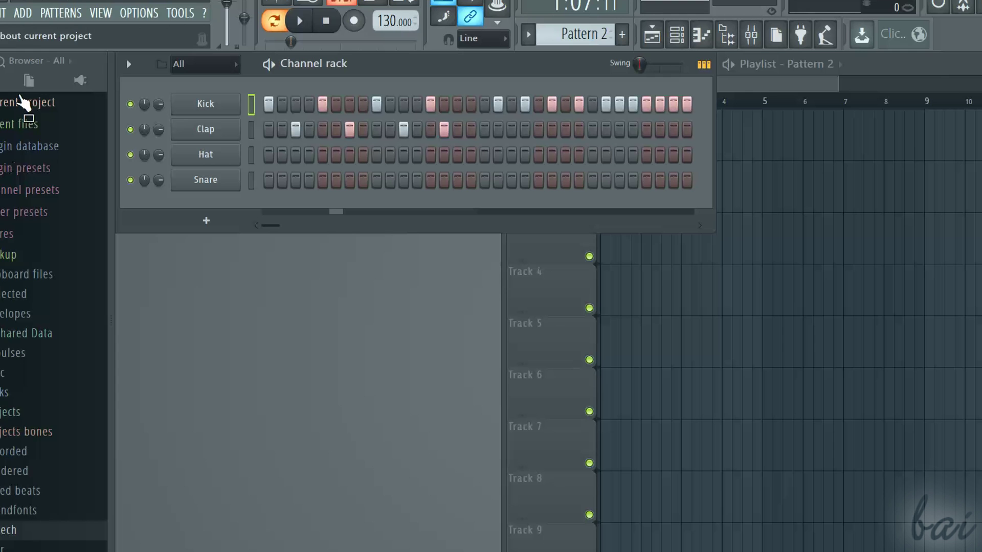
# Add a BassDrum instrument channel below Snare and set its output level to 8.75 dB.
pyautogui.moveTo(19, 95); pyautogui.dragTo(37, 114)
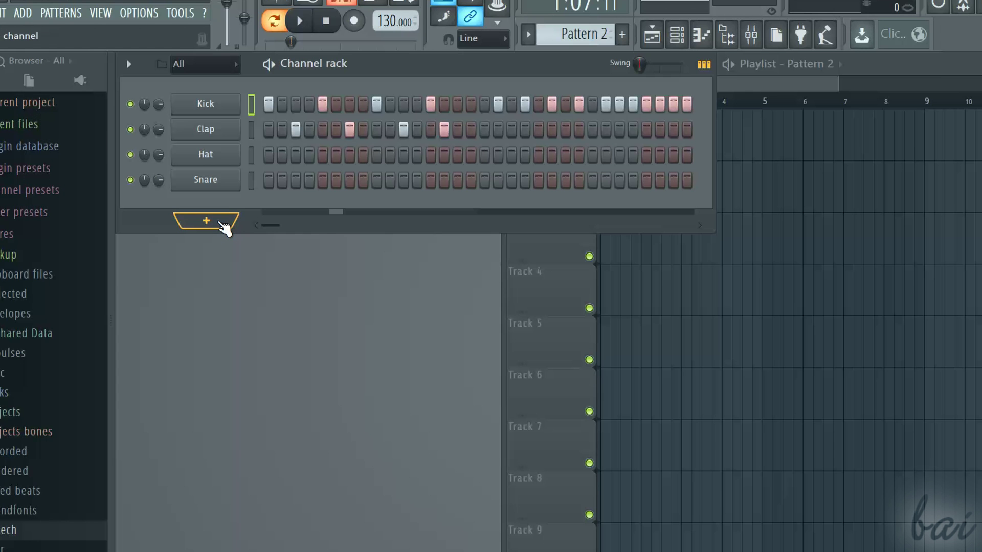
pyautogui.click(225, 228)
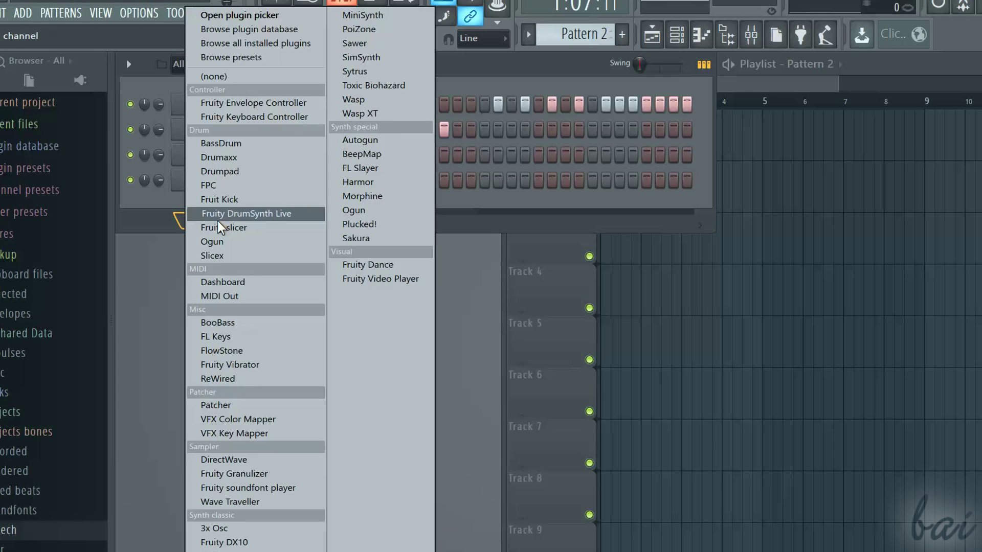
pyautogui.click(250, 144)
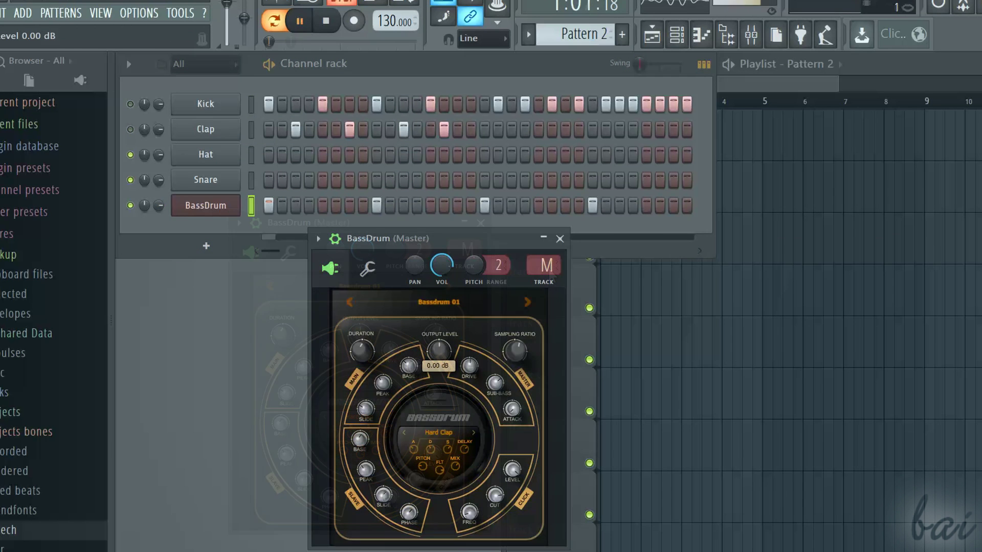
pyautogui.moveTo(438, 351); pyautogui.dragTo(439, 358)
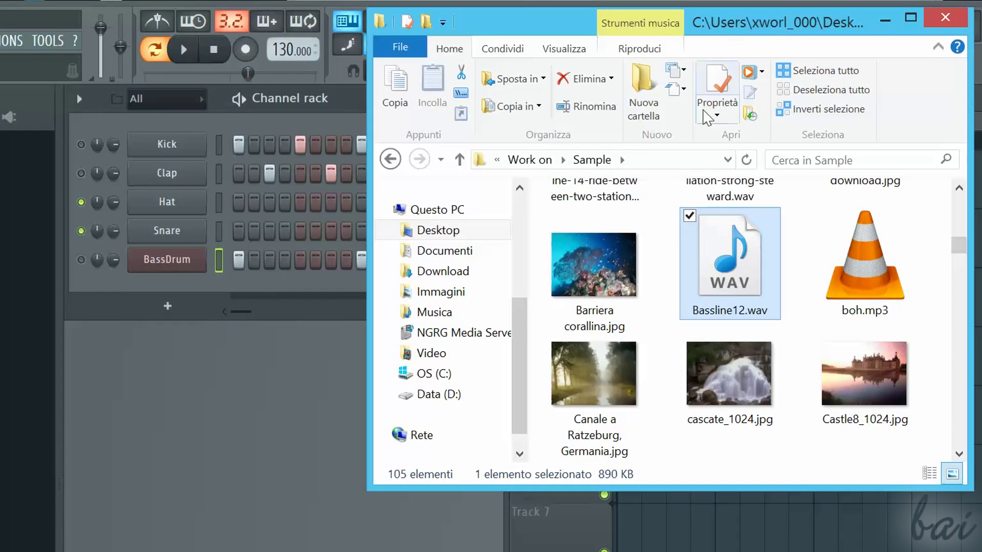
# Add Bassline12.wav as a channel below BassDrum and switch on its first step.
pyautogui.moveTo(740, 276); pyautogui.dragTo(209, 292)
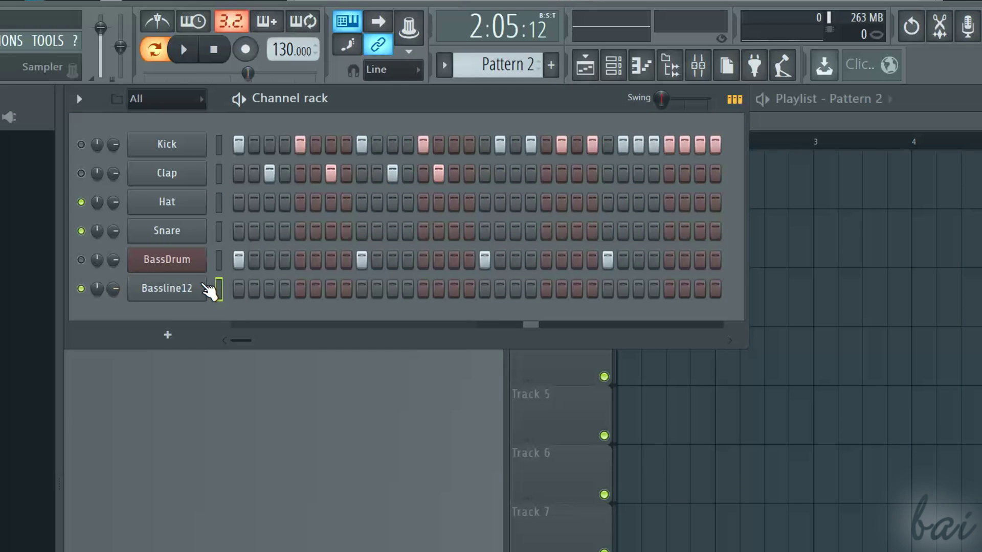
pyautogui.press('space')
pyautogui.click(243, 294)
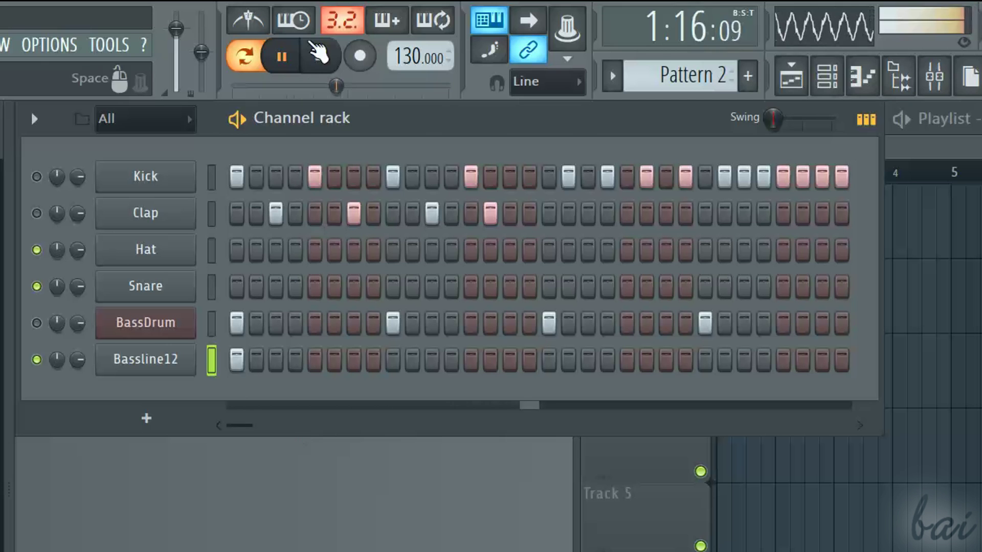
# Preview the pattern by pausing, stopping, then playing it again from the beginning.
pyautogui.click(282, 60)
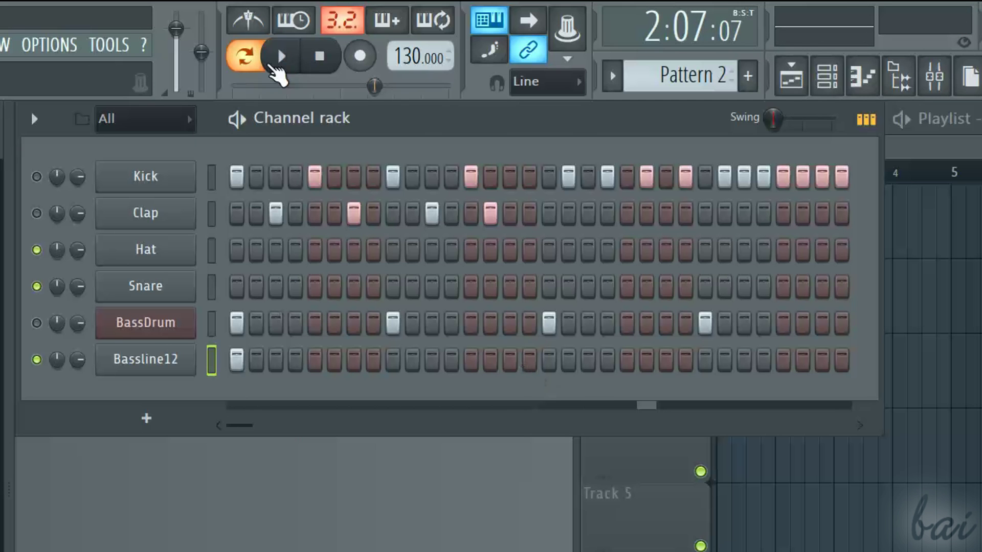
pyautogui.click(326, 65)
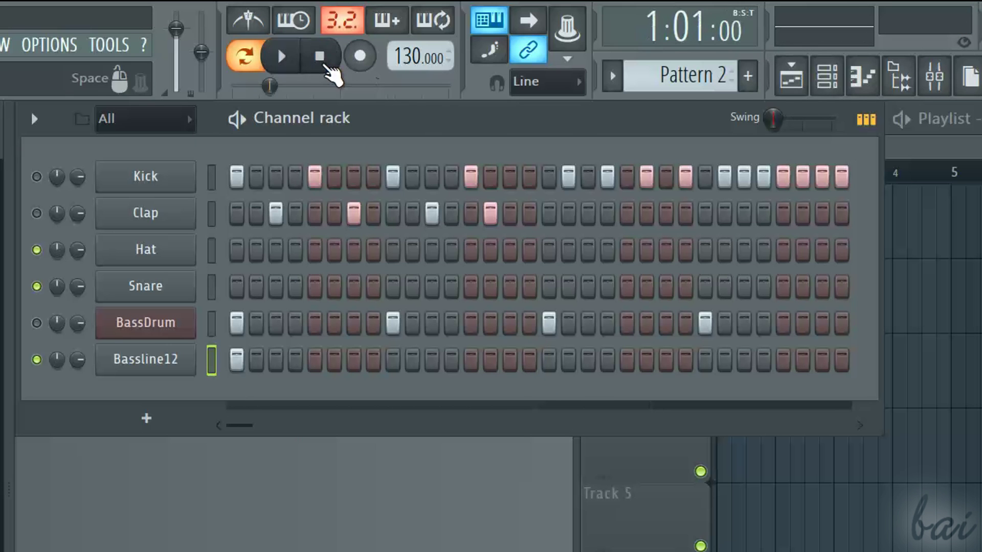
pyautogui.click(283, 57)
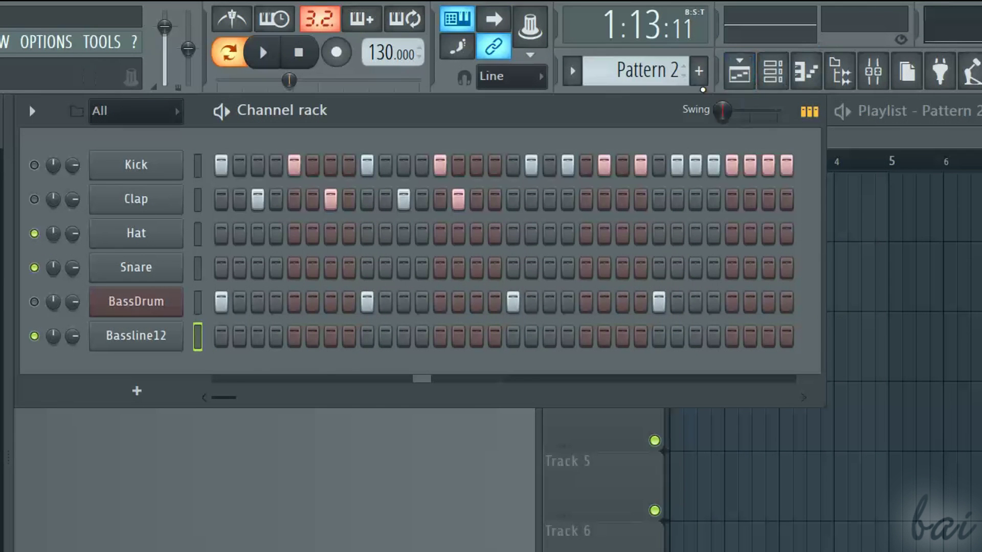
# Create an unnamed Pattern 3, start playback, and bring up Kick's Rename / color box.
pyautogui.click(698, 71)
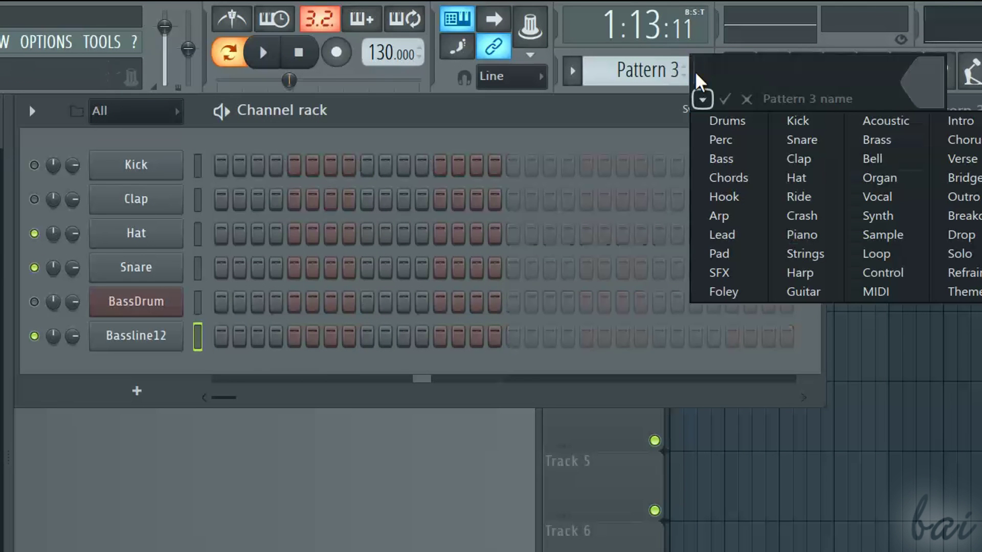
pyautogui.click(746, 99)
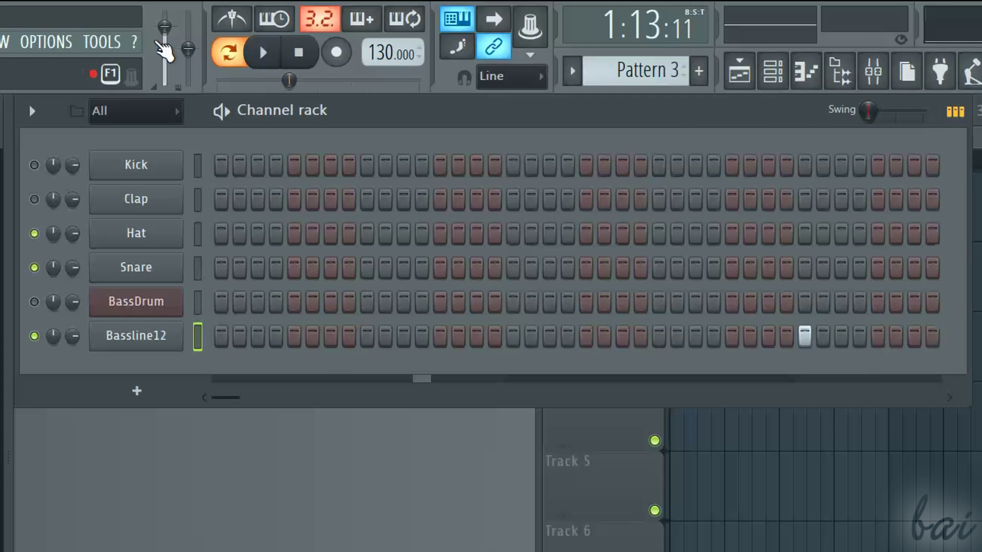
pyautogui.click(264, 53)
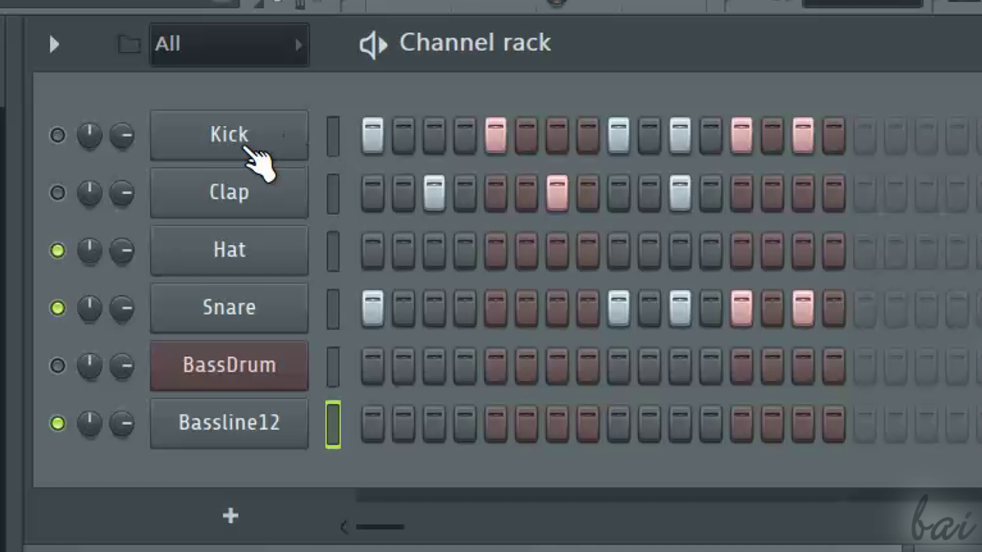
pyautogui.rightClick(247, 148)
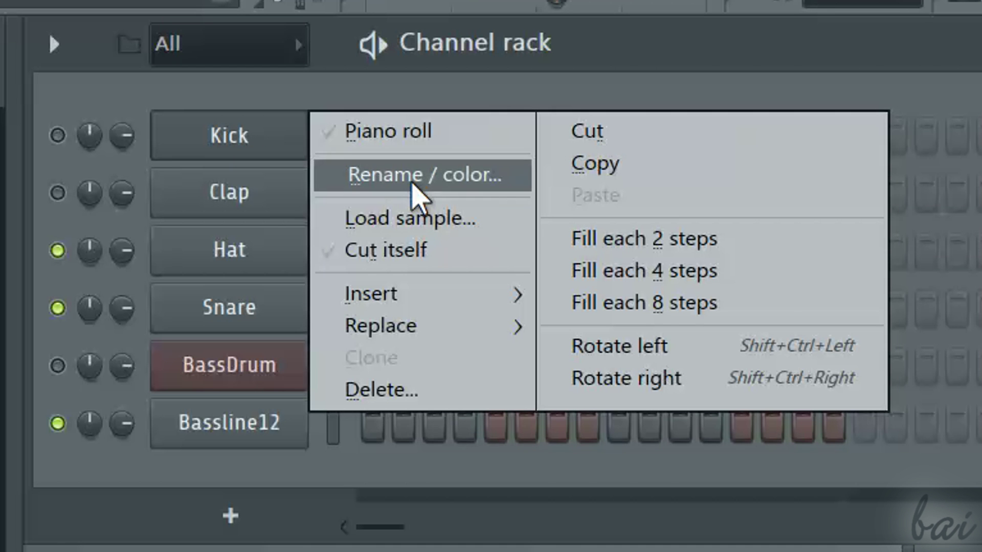
pyautogui.click(415, 183)
# Keep the Kick name, check the Clap and Hat settings, and set BassDrum's sub-bass to 3.1 %.
pyautogui.press('Return')
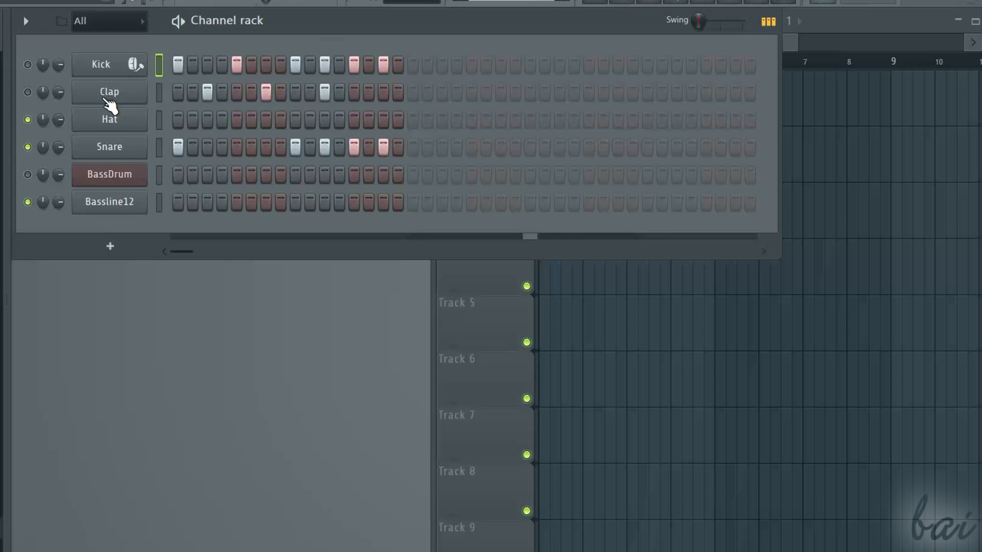
pyautogui.click(109, 94)
pyautogui.click(109, 97)
pyautogui.click(113, 121)
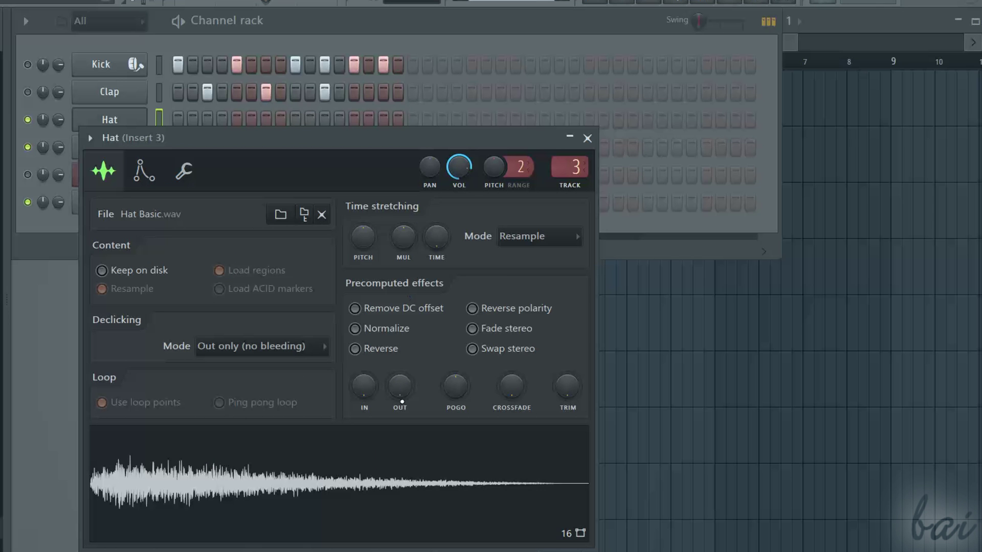
pyautogui.click(587, 138)
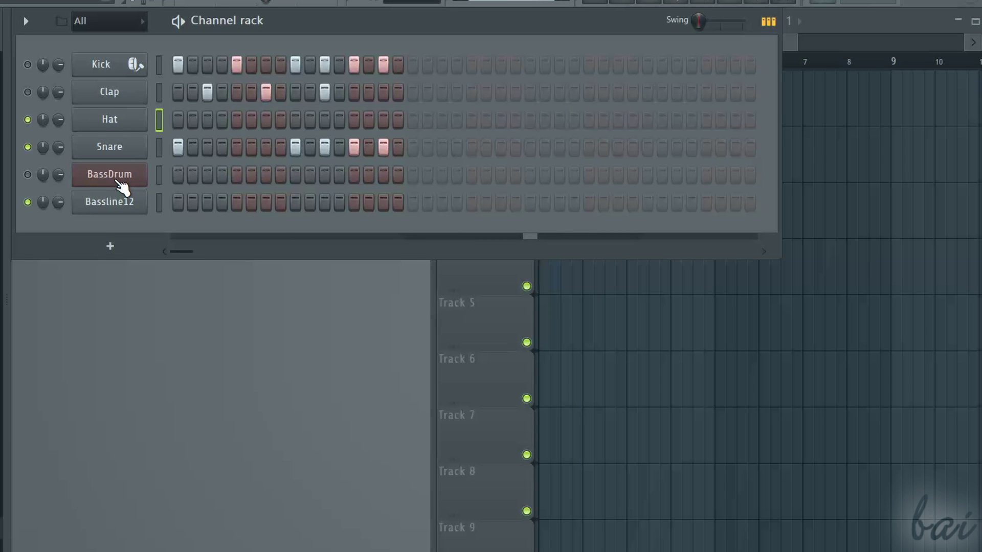
pyautogui.click(110, 176)
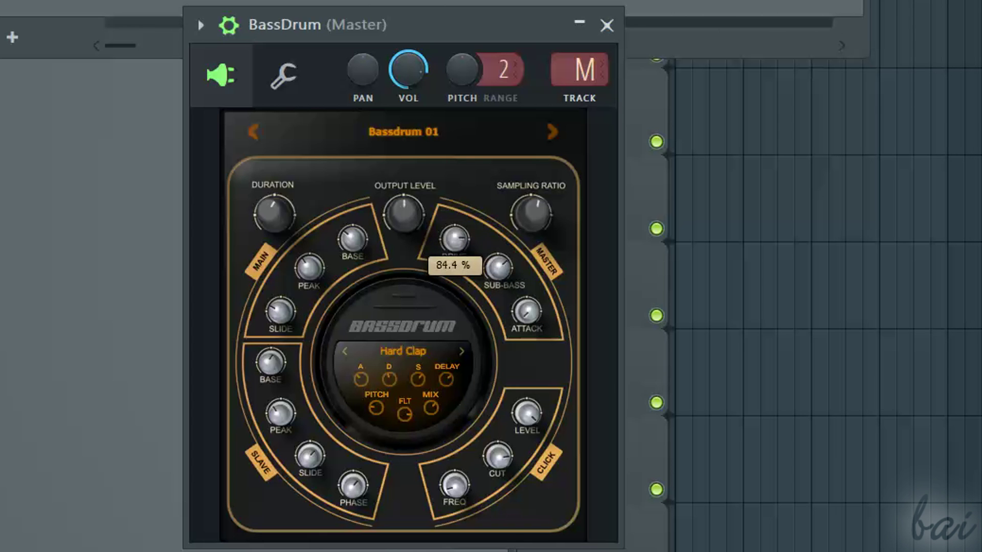
pyautogui.moveTo(497, 267); pyautogui.dragTo(497, 317)
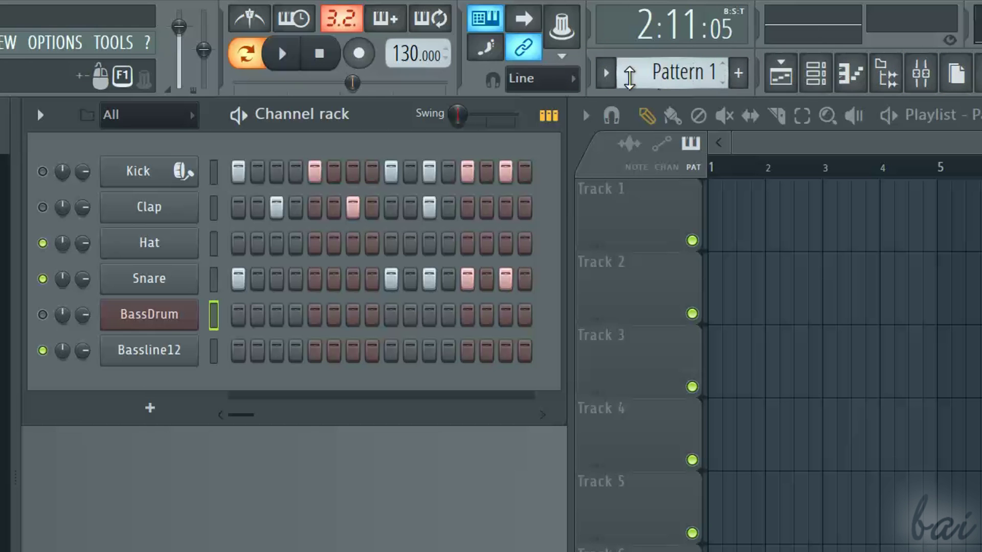
# Create a new empty pattern, keeping its default name Pattern 4.
pyautogui.click(606, 75)
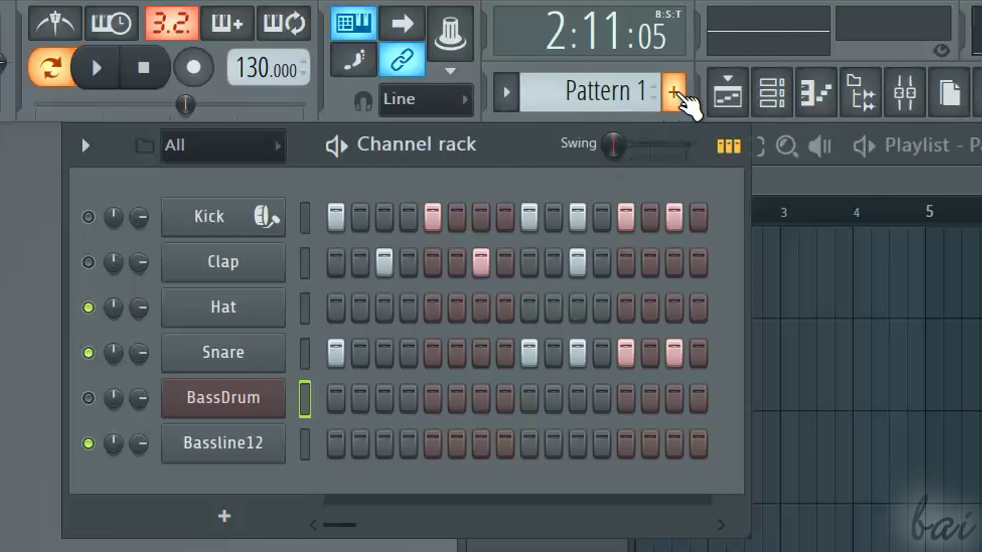
pyautogui.click(674, 93)
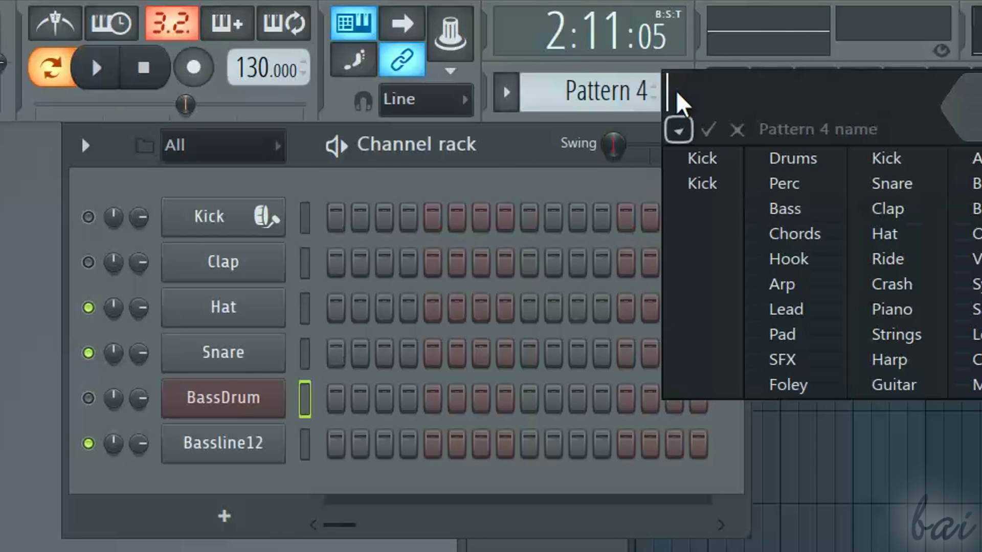
pyautogui.click(712, 131)
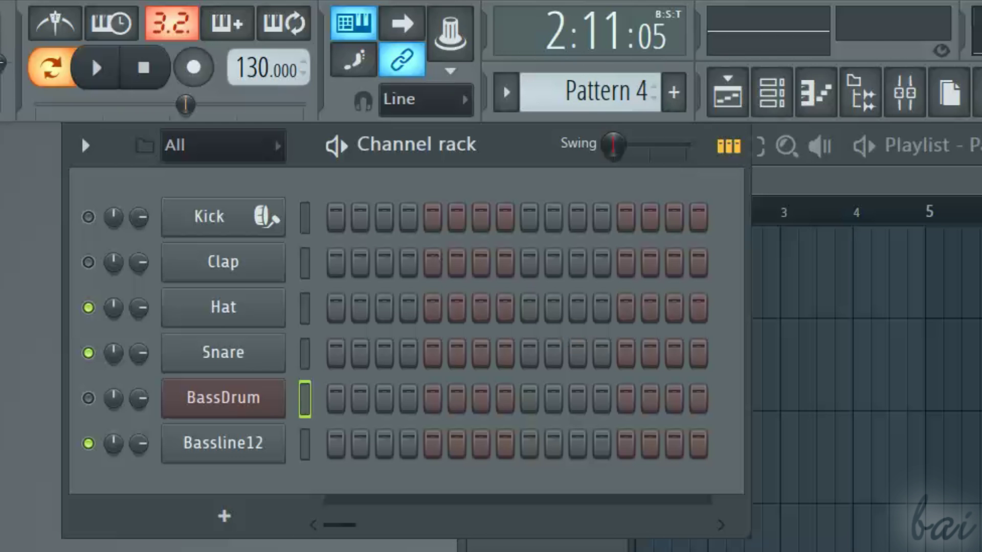
# Scroll through Patterns 1–3 to compare them, ending with Pattern 1 showing.
pyautogui.scroll(-1, 611, 87)
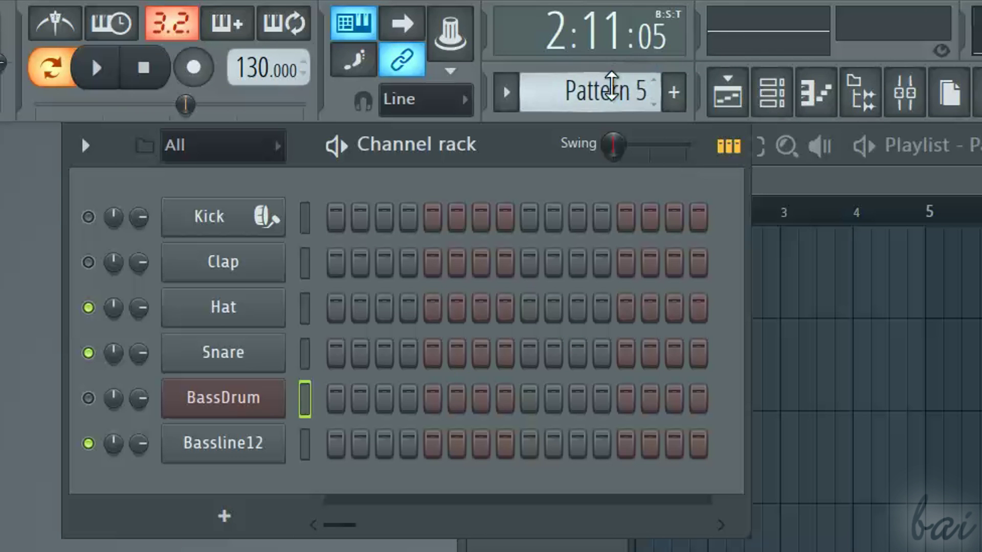
pyautogui.scroll(-1, 612, 87)
pyautogui.scroll(2, 612, 87)
pyautogui.scroll(1, 612, 87)
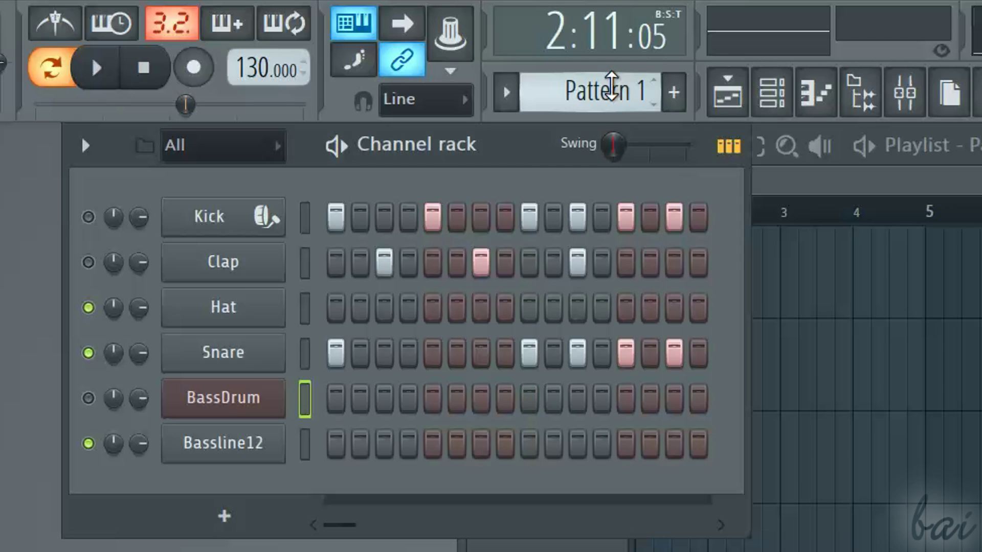
pyautogui.scroll(-2, 611, 87)
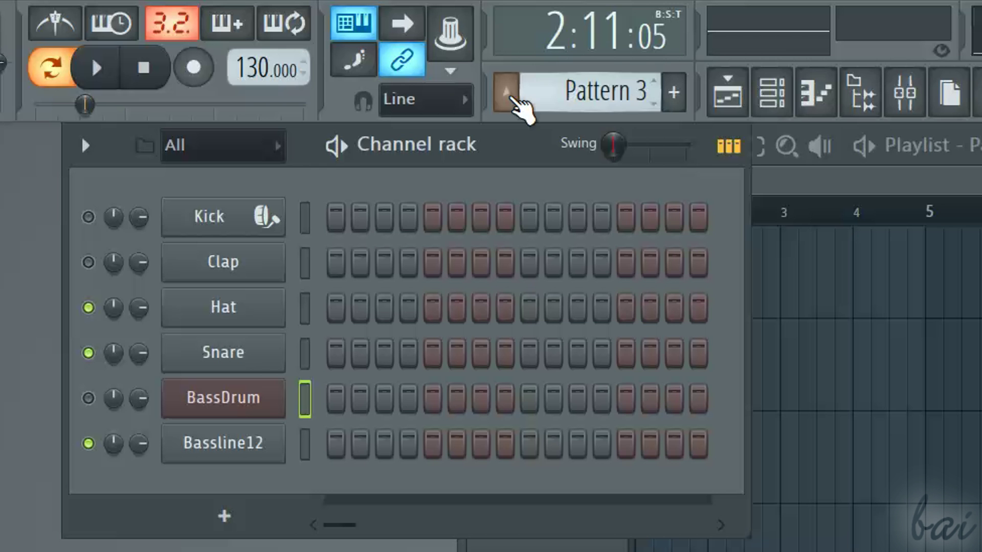
pyautogui.click(505, 97)
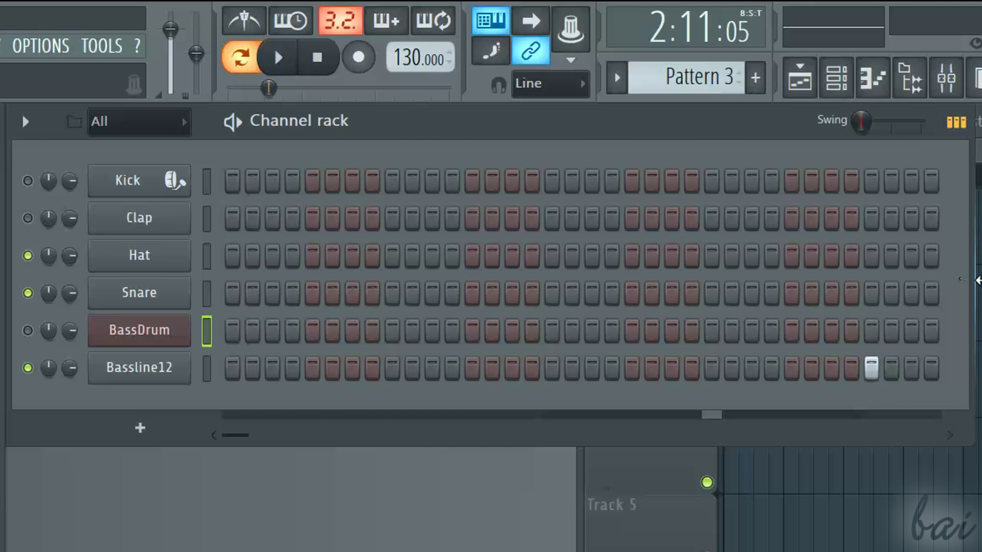
pyautogui.scroll(1, 697, 84)
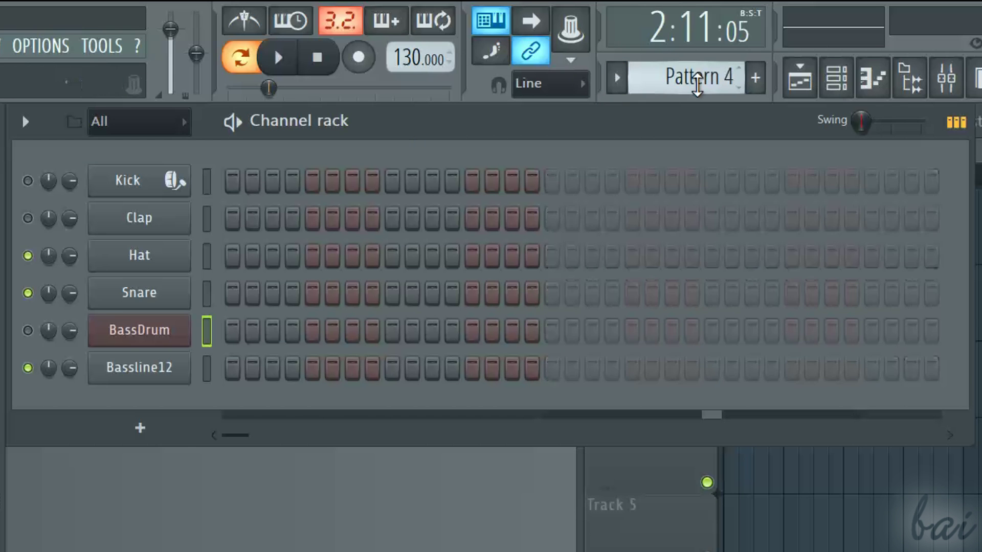
pyautogui.scroll(-3, 696, 85)
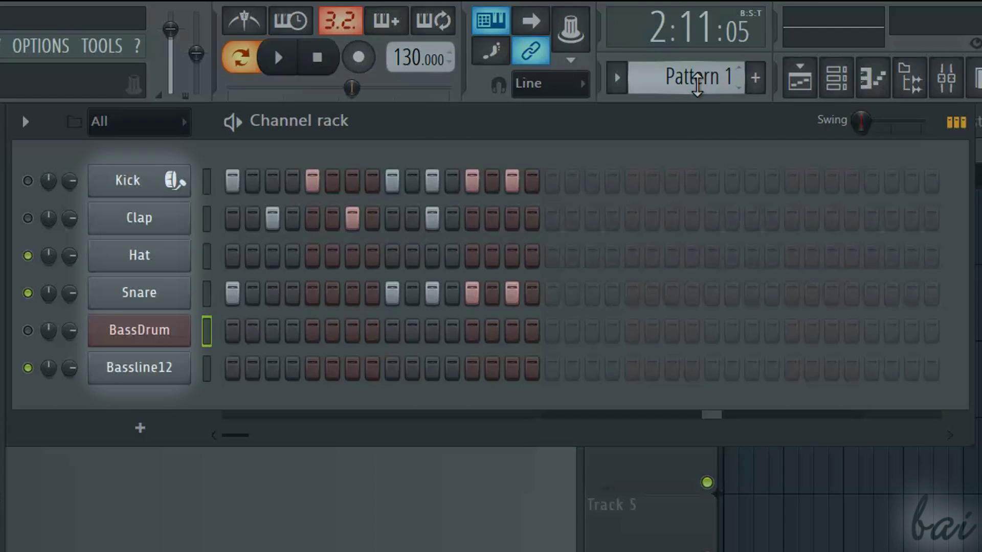
pyautogui.scroll(1, 697, 86)
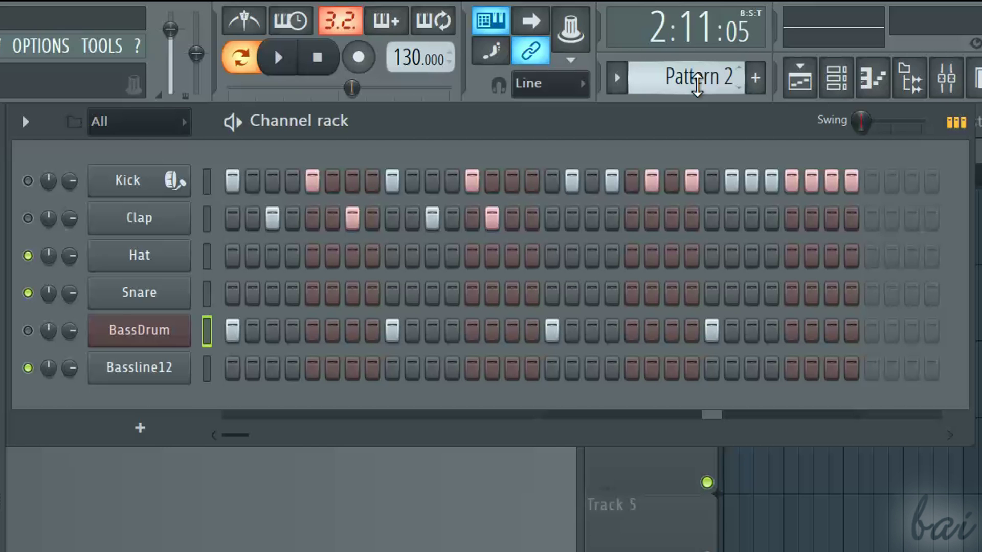
pyautogui.scroll(1, 697, 85)
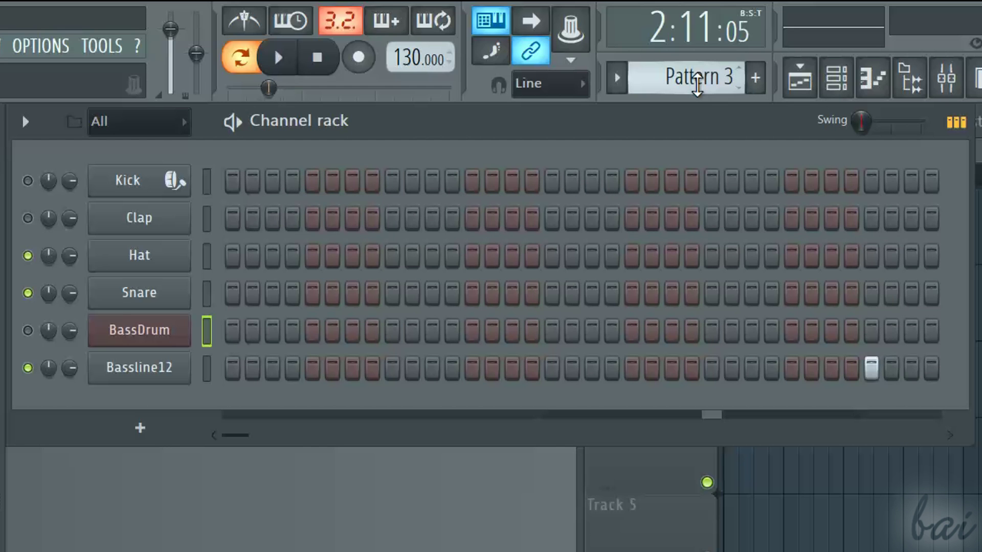
pyautogui.scroll(-1, 697, 86)
pyautogui.scroll(-1, 697, 86)
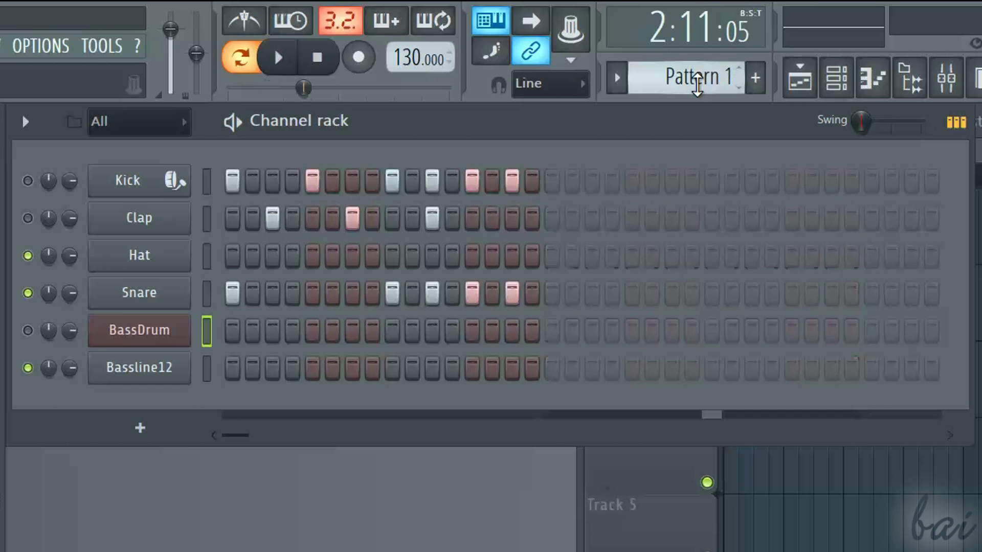
pyautogui.scroll(1, 697, 86)
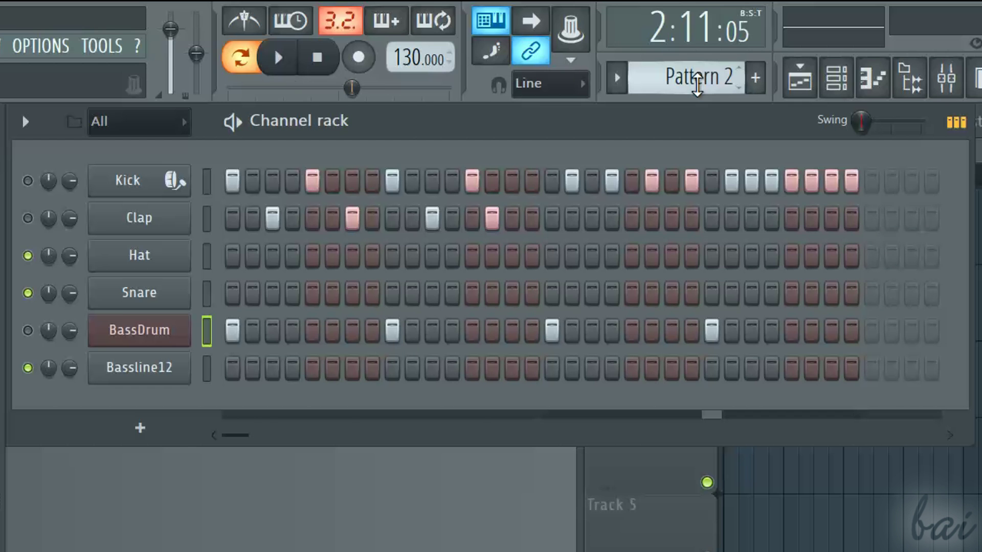
pyautogui.scroll(1, 697, 86)
pyautogui.scroll(-2, 697, 86)
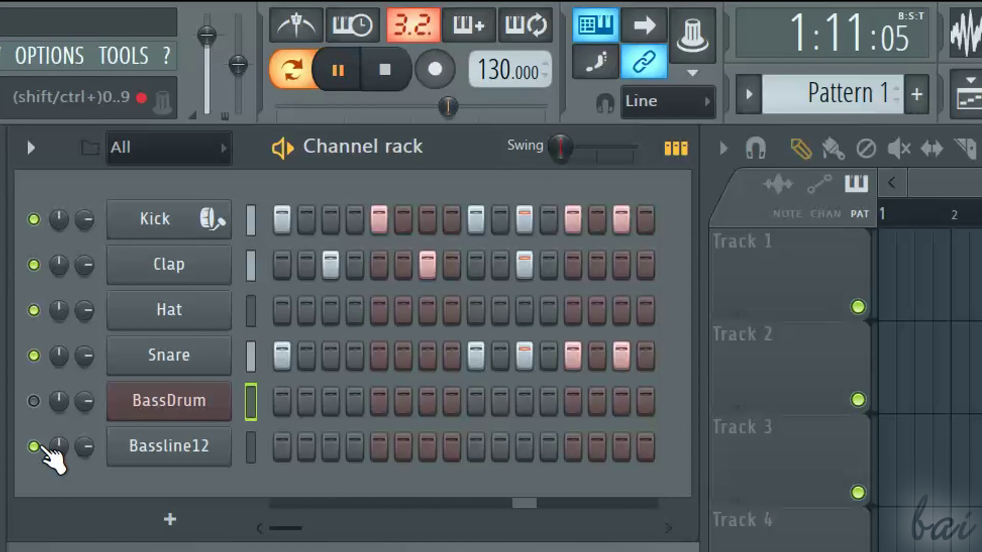
# Mute the Bassline12, Hat and BassDrum channels so only Kick, Clap and Snare play.
pyautogui.click(33, 446)
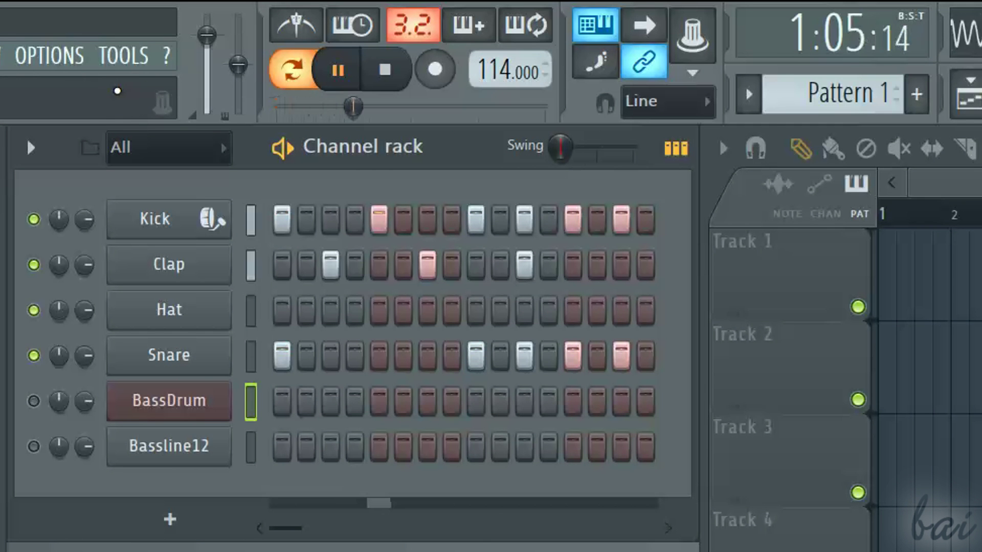
pyautogui.click(33, 265)
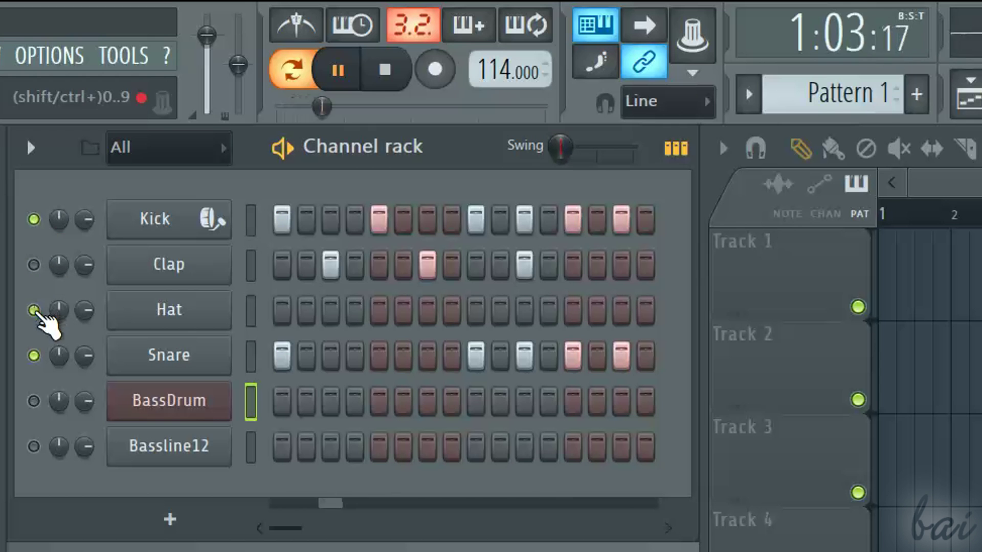
pyautogui.click(33, 310)
pyautogui.click(34, 355)
pyautogui.click(33, 264)
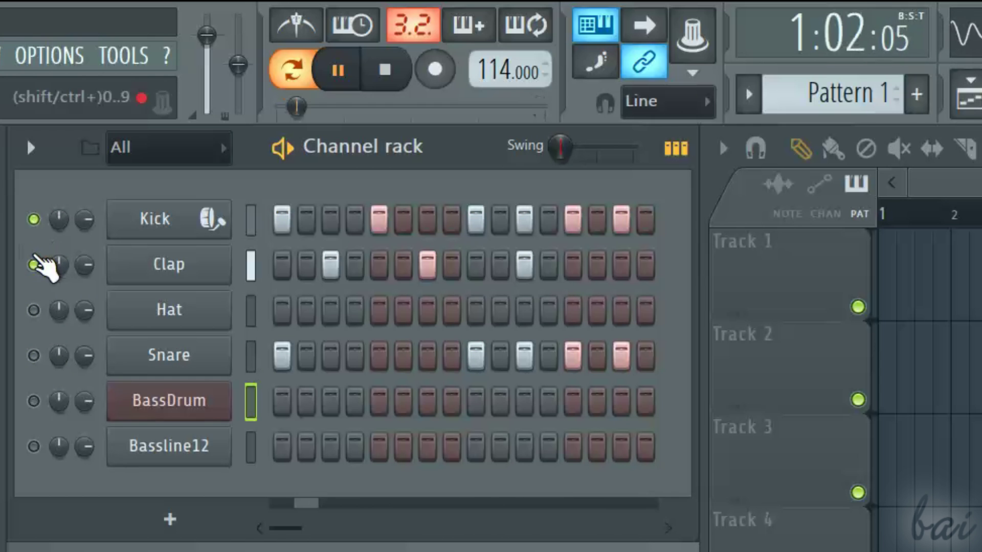
pyautogui.click(33, 264)
# Raise Kick's volume slightly, push master volume near full, and recentre the master pitch.
pyautogui.moveTo(59, 219); pyautogui.dragTo(59, 212)
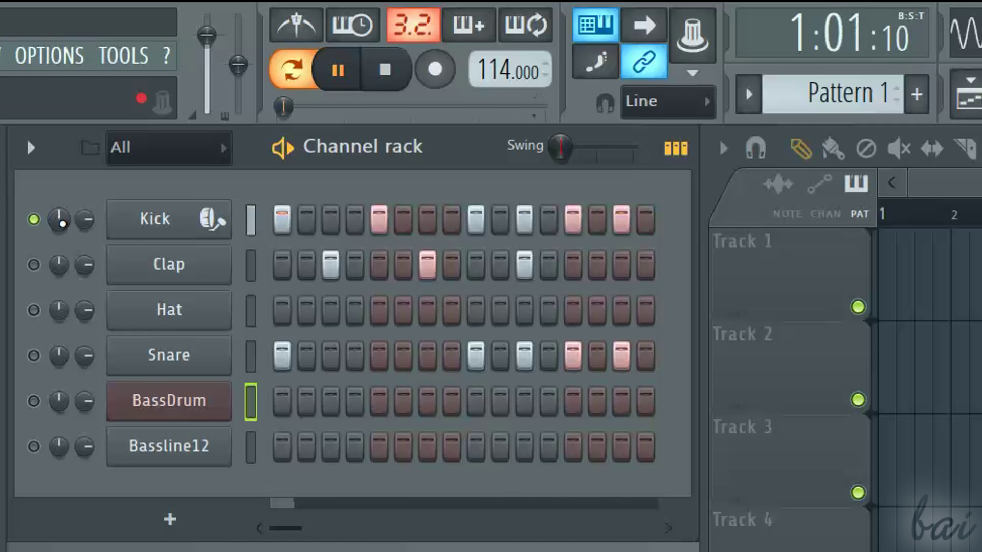
pyautogui.moveTo(59, 212); pyautogui.dragTo(84, 209)
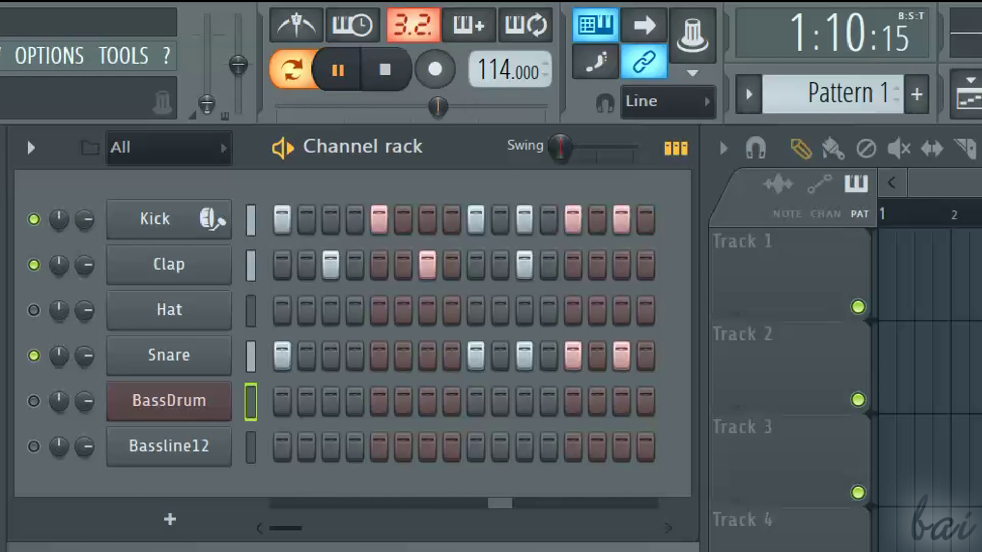
pyautogui.moveTo(207, 95); pyautogui.dragTo(207, 37)
pyautogui.moveTo(240, 67); pyautogui.dragTo(240, 101)
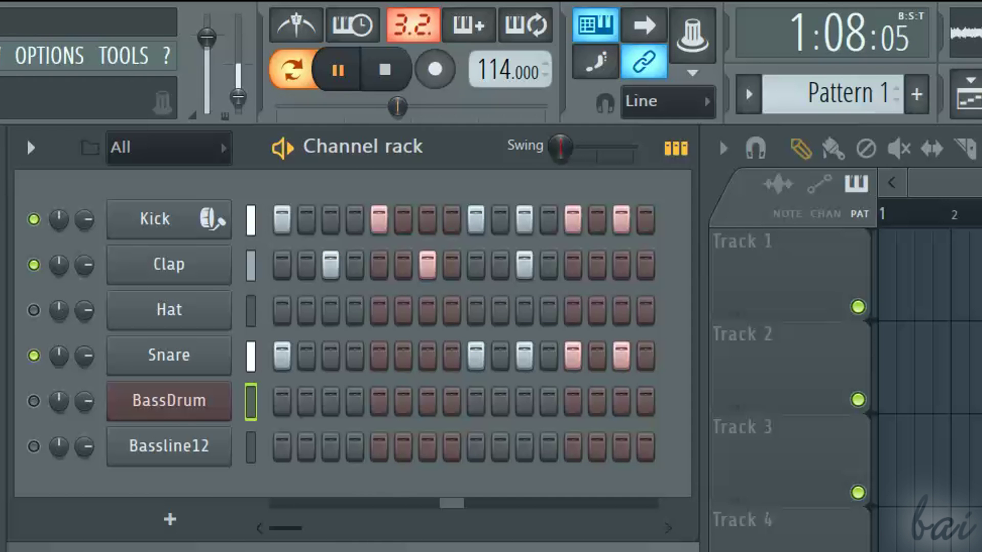
pyautogui.moveTo(238, 100); pyautogui.dragTo(239, 64)
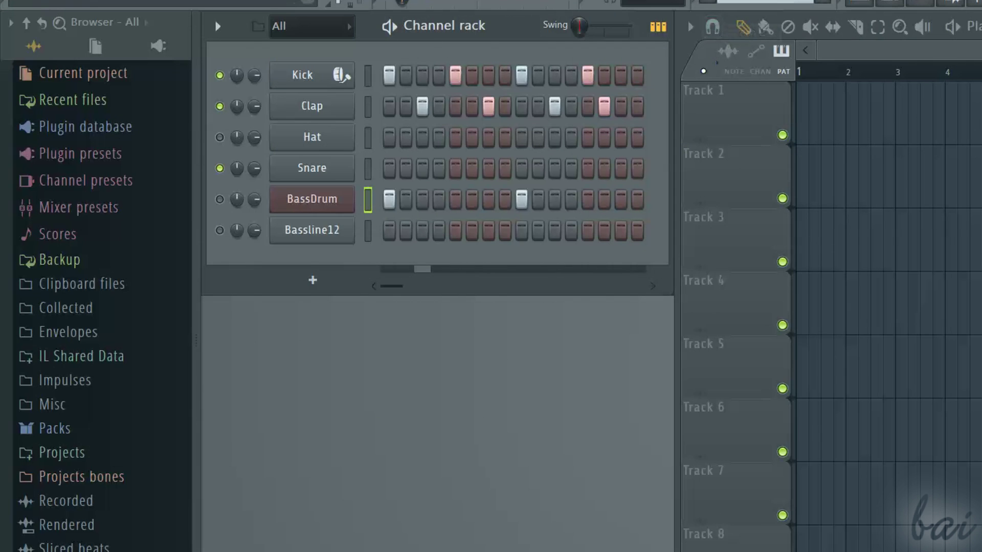
# Undo the step edits back through the History list, then redo them all.
pyautogui.moveTo(139, 67); pyautogui.dragTo(136, 488)
pyautogui.moveTo(125, 542); pyautogui.dragTo(123, 391)
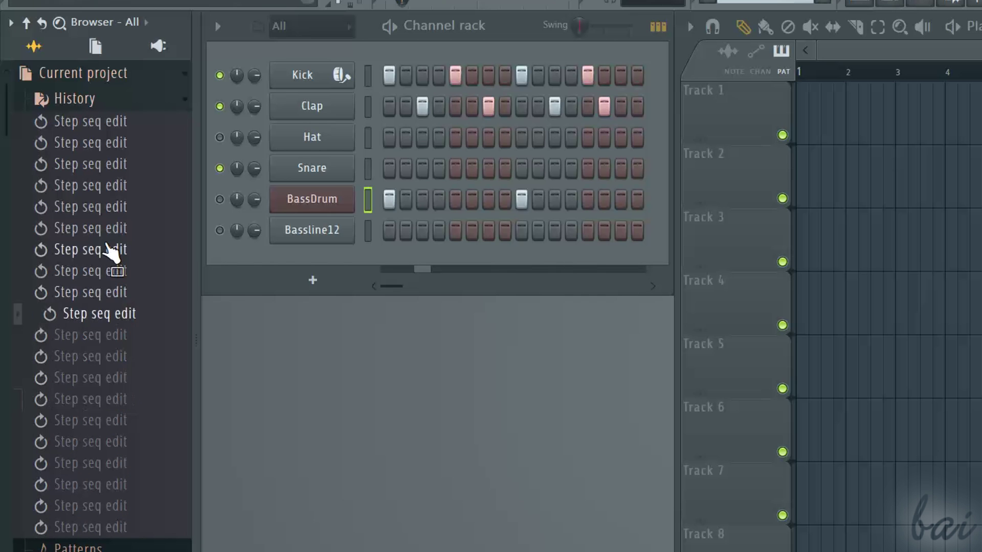
pyautogui.click(108, 249)
pyautogui.click(105, 185)
pyautogui.click(112, 122)
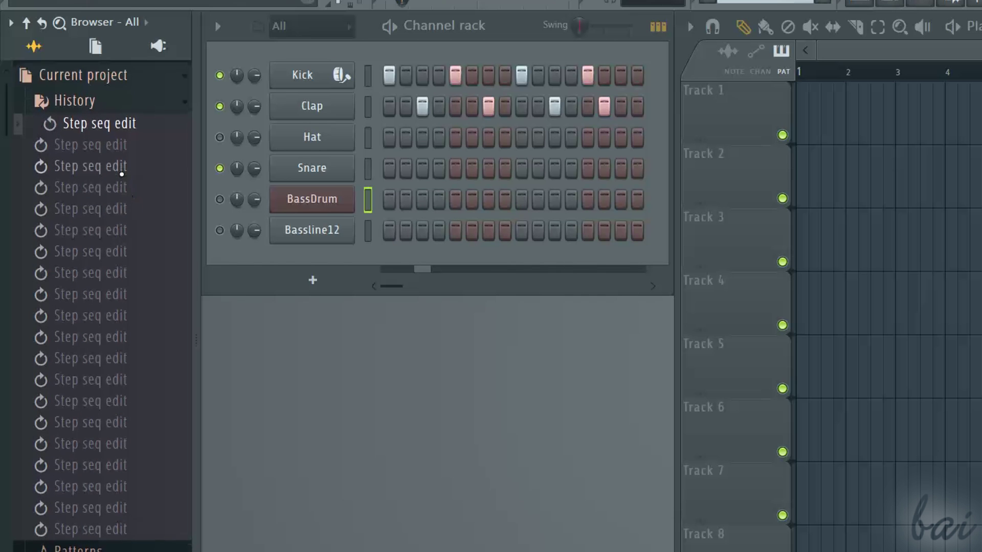
pyautogui.moveTo(122, 174); pyautogui.dragTo(125, 192)
pyautogui.click(102, 527)
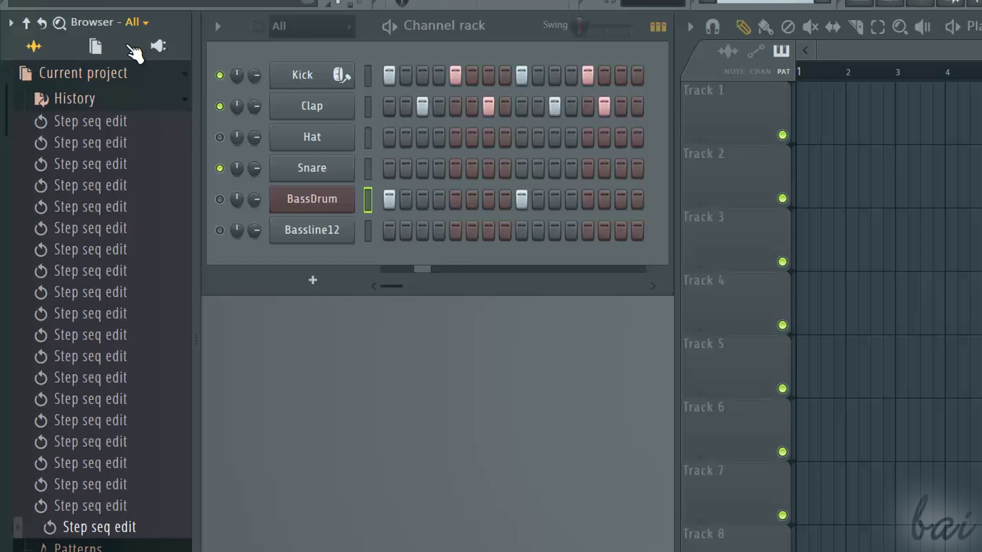
pyautogui.click(104, 98)
# Expand the project's Patterns and view Pattern 2's Kick piano roll.
pyautogui.click(98, 122)
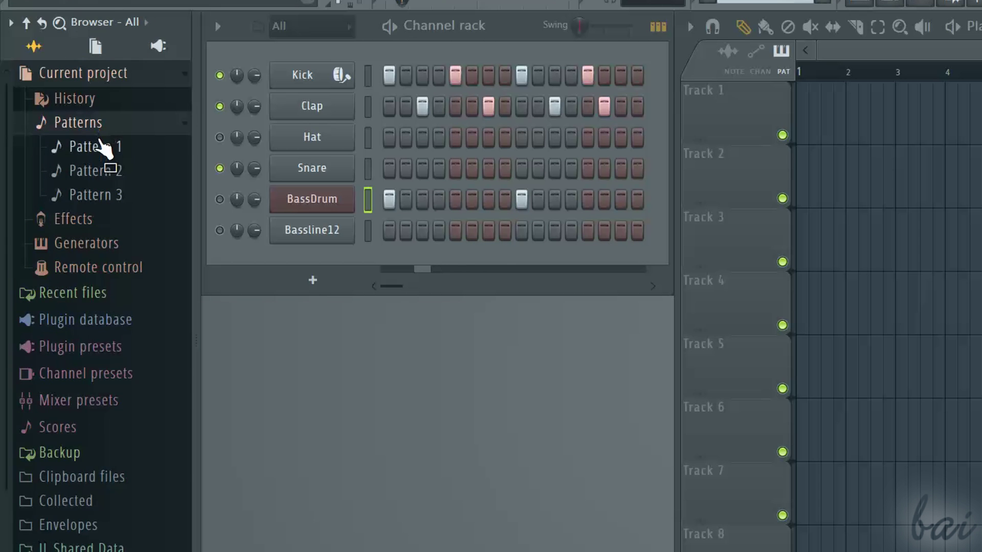
pyautogui.click(101, 146)
pyautogui.click(107, 171)
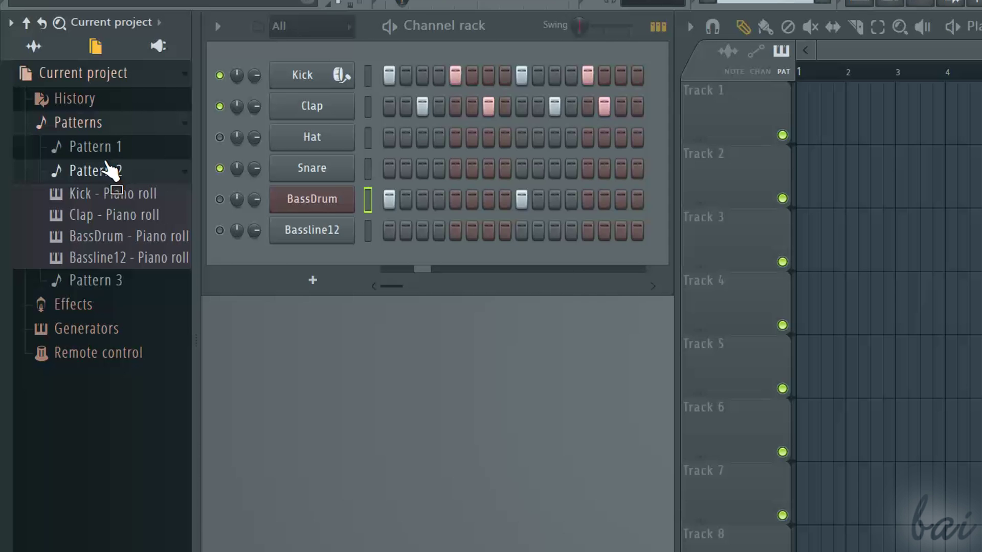
pyautogui.click(109, 201)
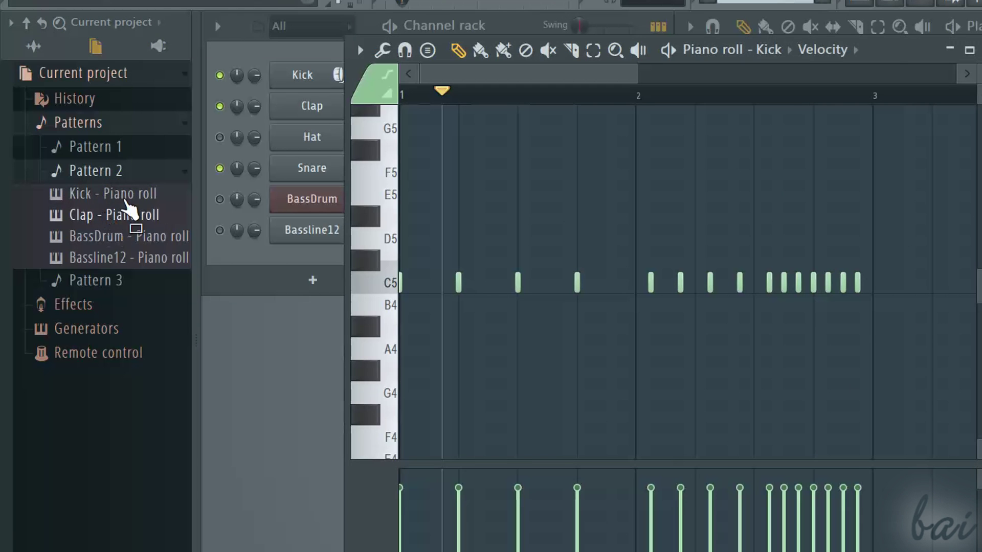
pyautogui.click(84, 120)
# Inspect the project's Effects (Fruity Limiter) and Generators, showing BassDrum's parameters.
pyautogui.click(85, 148)
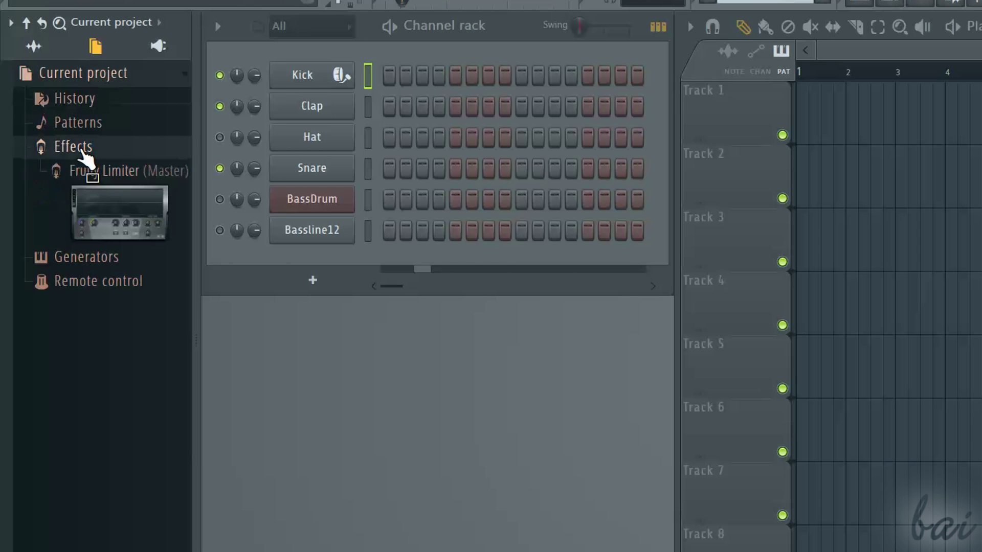
pyautogui.click(87, 171)
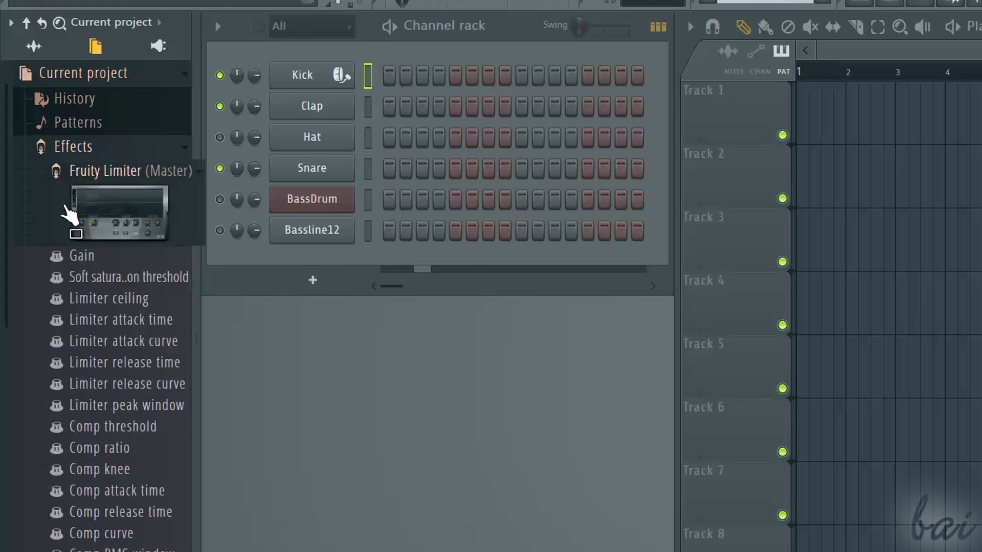
pyautogui.click(113, 151)
pyautogui.click(123, 174)
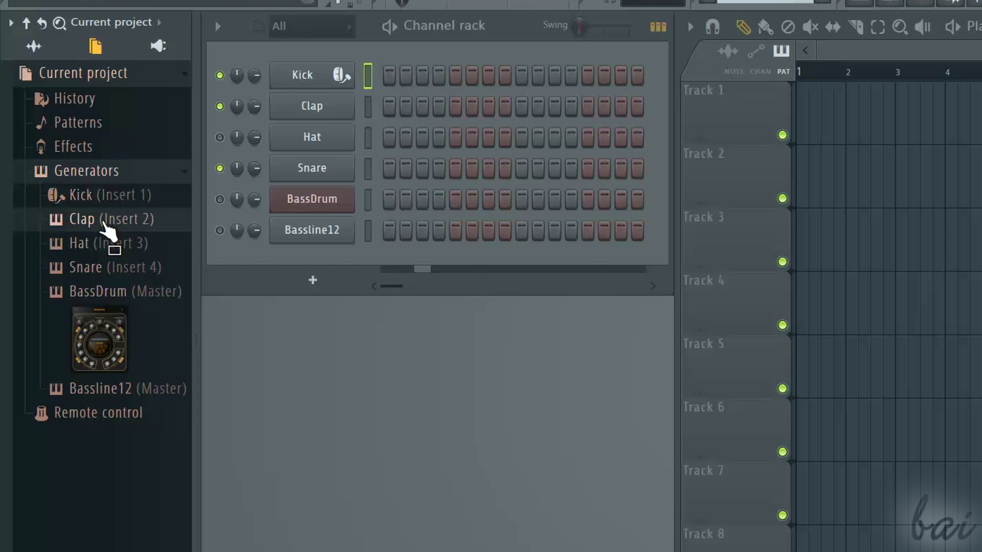
pyautogui.click(107, 295)
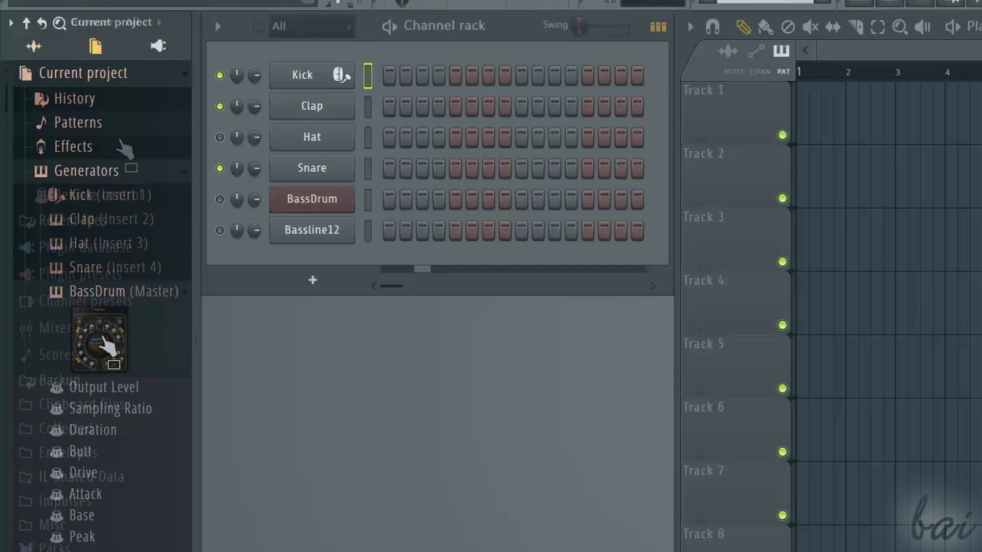
# Collapse the current project folder and expand Recent files in the Browser.
pyautogui.click(127, 169)
pyautogui.click(91, 84)
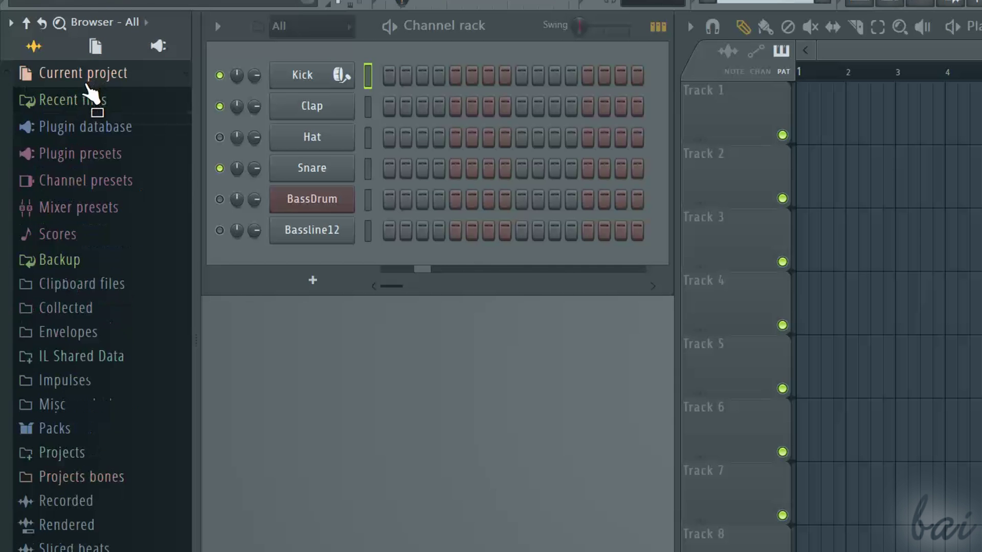
pyautogui.click(91, 101)
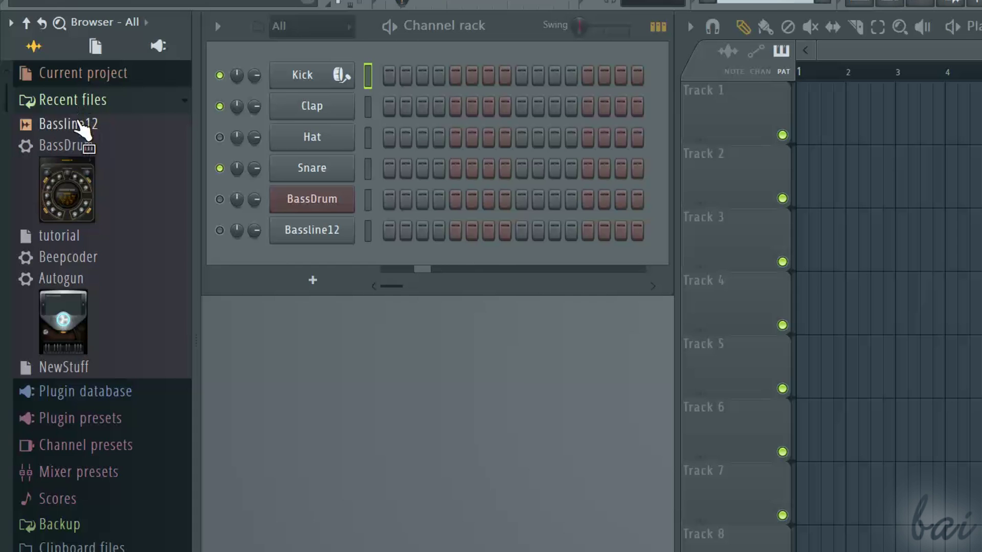
# Holding the Bassline12 item, unfold Plugin database > Effects down to the Flanger plugins.
pyautogui.moveTo(80, 126); pyautogui.dragTo(57, 160)
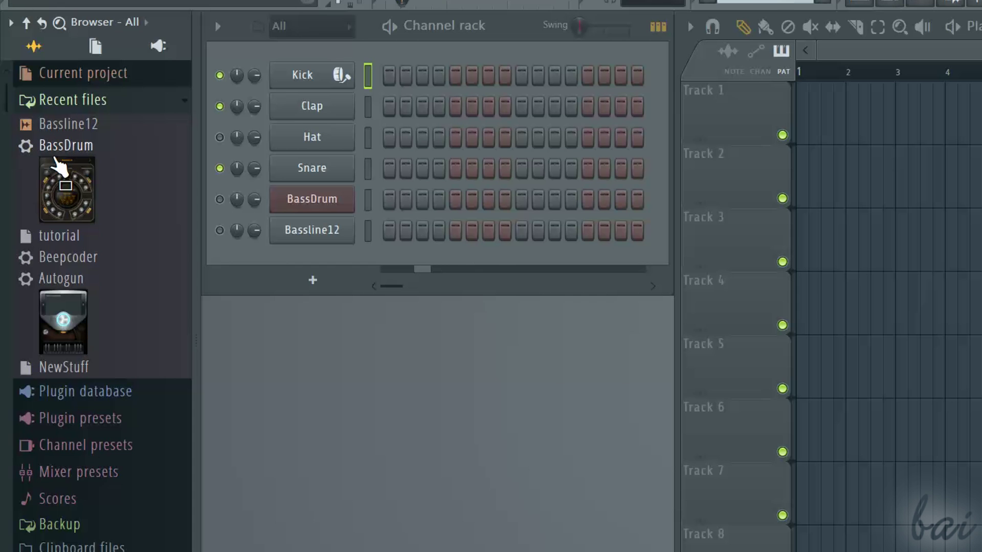
pyautogui.moveTo(61, 214); pyautogui.dragTo(101, 97)
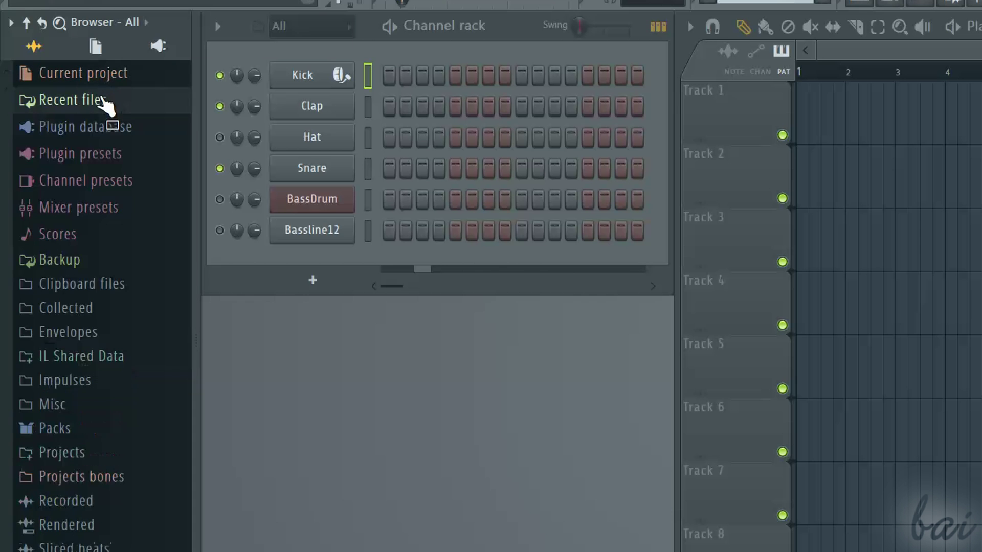
pyautogui.moveTo(91, 141); pyautogui.dragTo(90, 132)
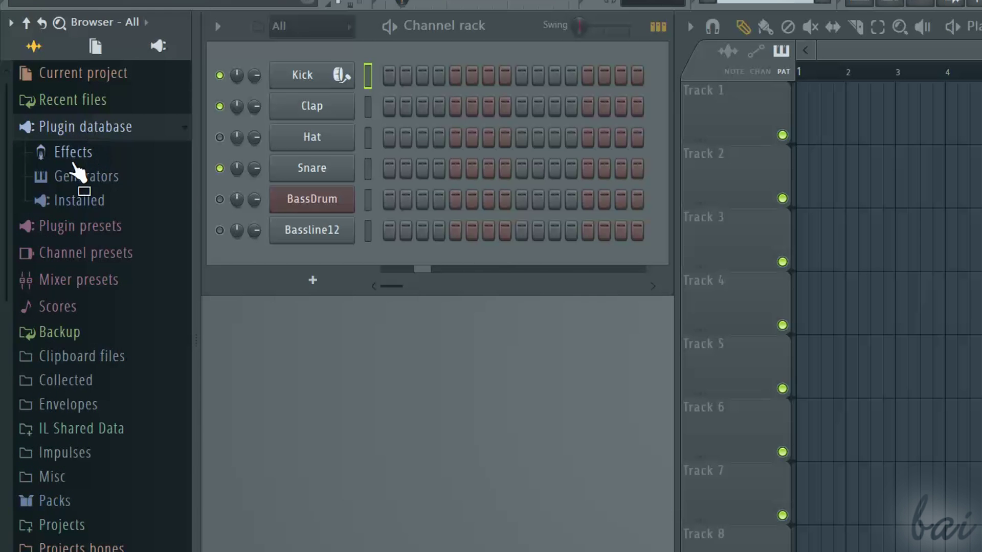
pyautogui.moveTo(75, 164); pyautogui.dragTo(137, 546)
pyautogui.scroll(-10, 138, 256)
pyautogui.moveTo(137, 255); pyautogui.dragTo(120, 306)
pyautogui.scroll(10, 143, 257)
pyautogui.scroll(-3, 122, 307)
pyautogui.scroll(4, 143, 383)
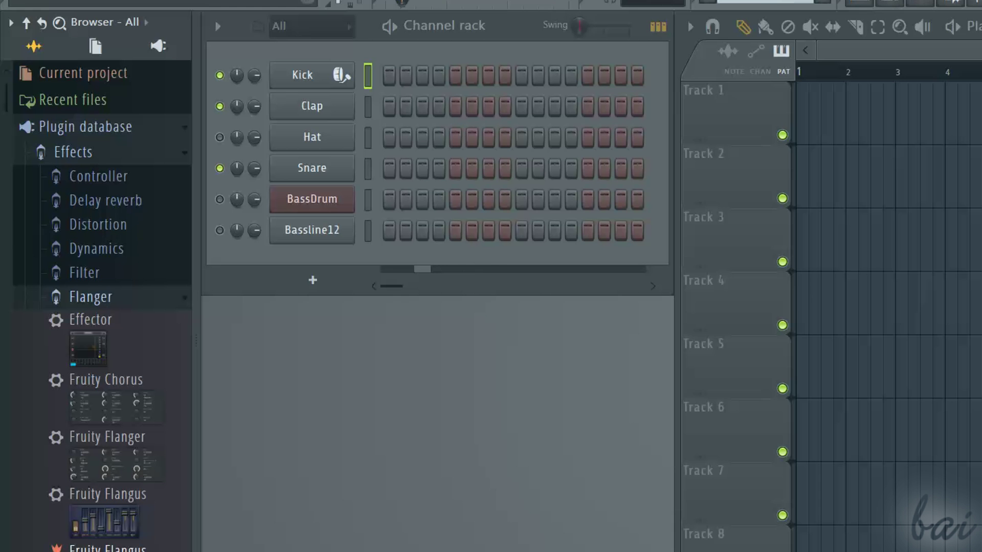
pyautogui.moveTo(120, 306); pyautogui.dragTo(130, 271)
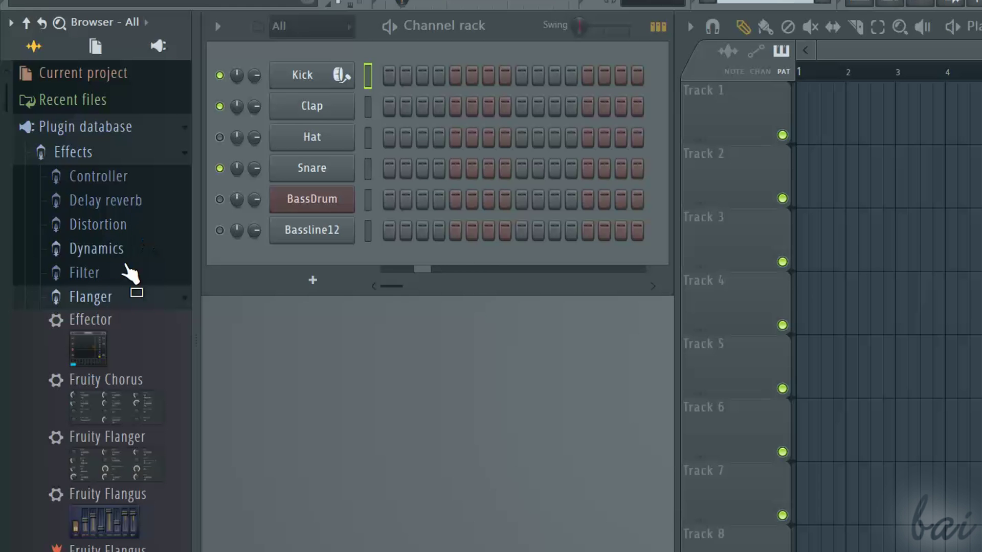
# Load the 3x Osc Arp King preset onto the Kick channel and enable its first step.
pyautogui.moveTo(130, 311); pyautogui.dragTo(90, 190)
pyautogui.moveTo(92, 225); pyautogui.dragTo(102, 202)
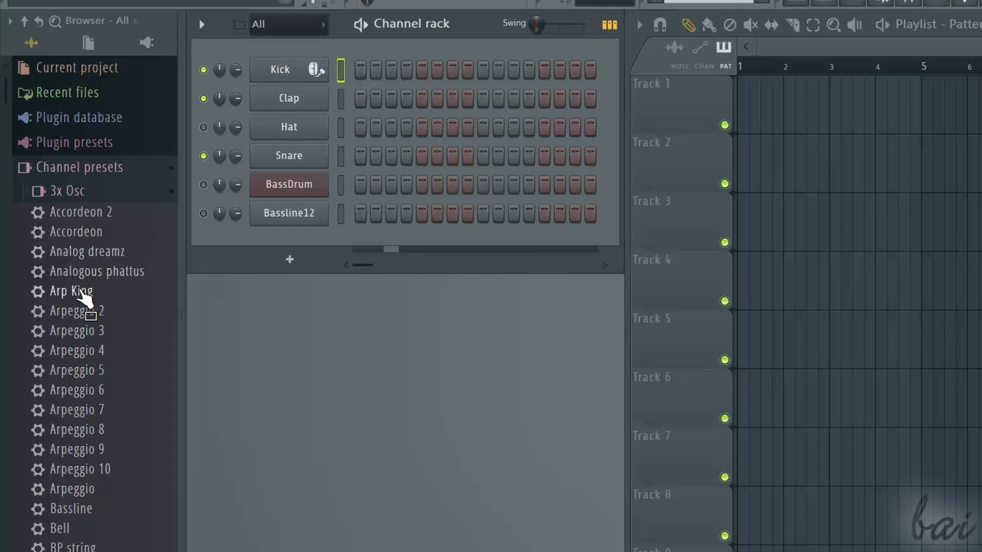
pyautogui.moveTo(78, 288); pyautogui.dragTo(271, 69)
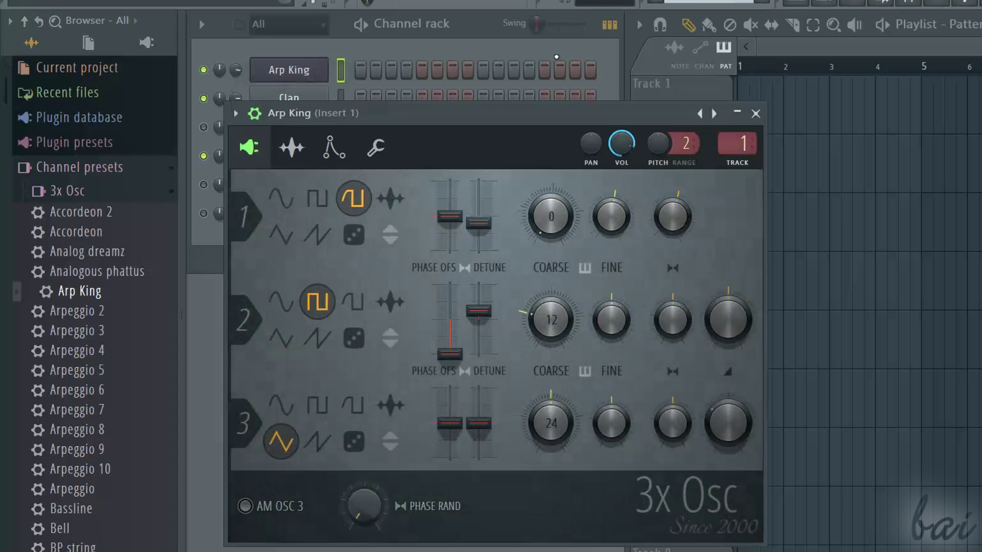
pyautogui.click(361, 70)
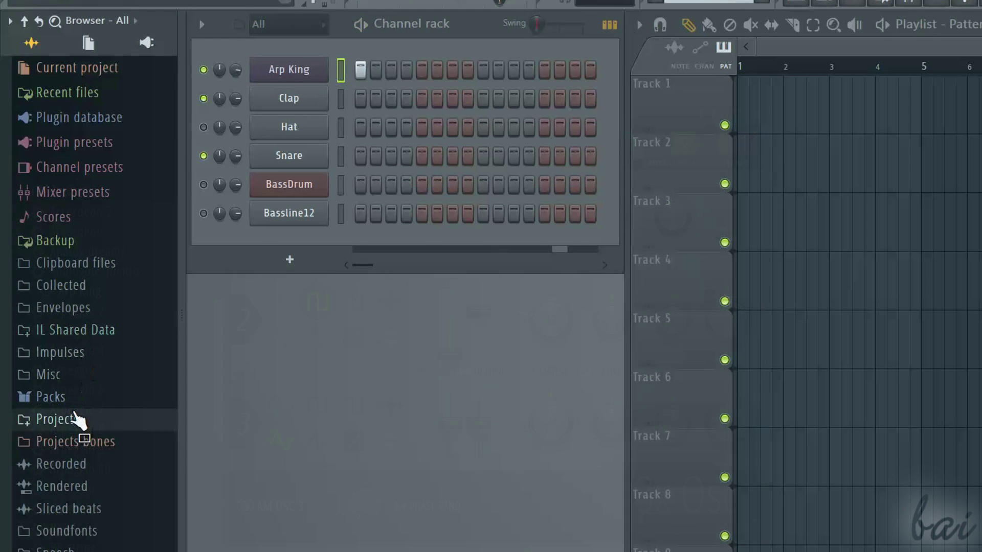
# Expand Projects > Cool stuff and open a project file from its context menu.
pyautogui.click(77, 418)
pyautogui.scroll(-1, 102, 389)
pyautogui.click(111, 371)
pyautogui.scroll(-8, 109, 372)
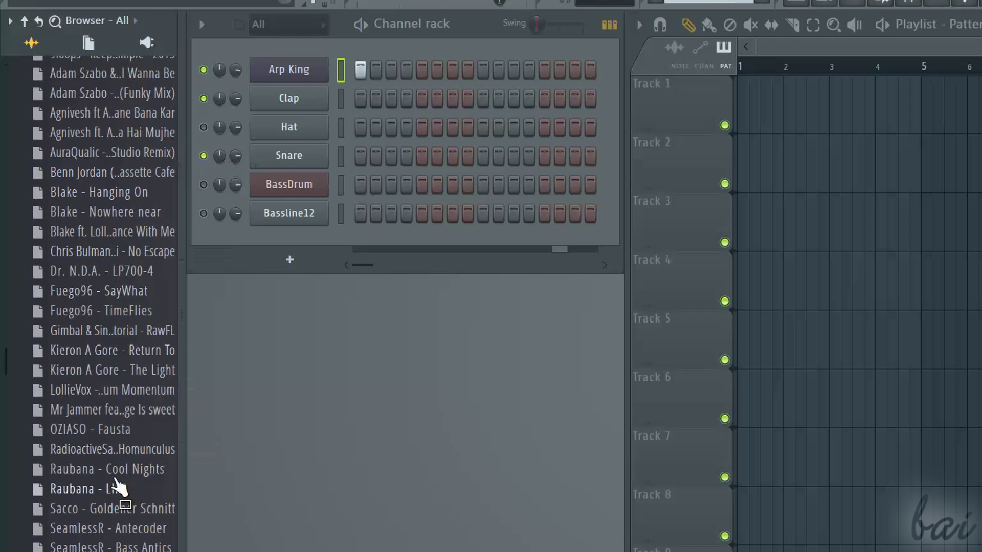
pyautogui.rightClick(85, 234)
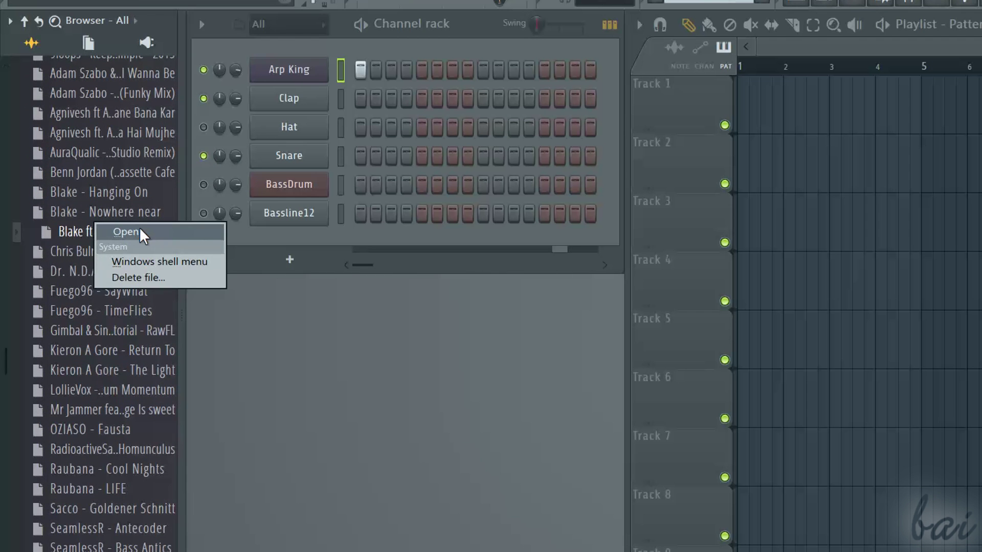
pyautogui.rightClick(82, 330)
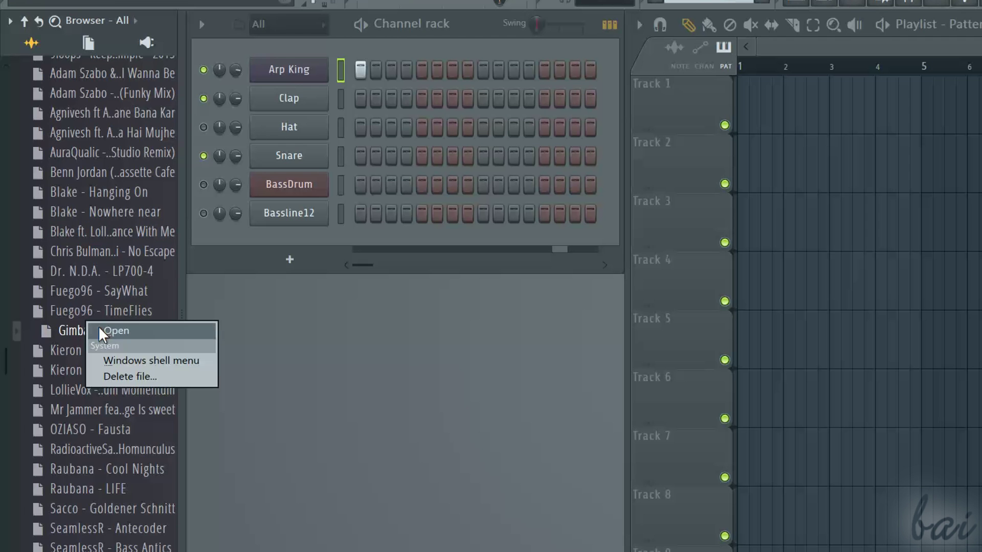
pyautogui.click(107, 326)
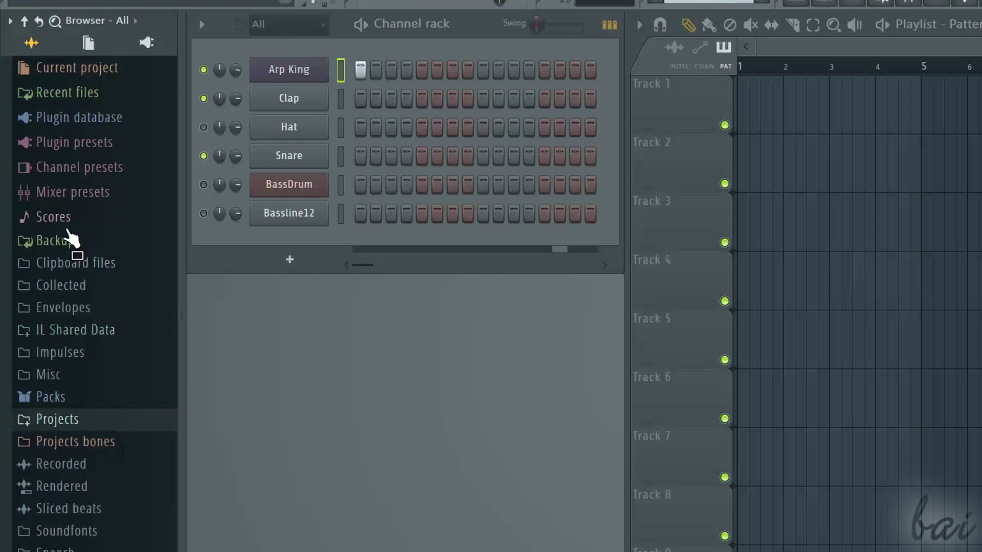
# Unfold Impulses > FX and preview IMP metal_surface and IMP piano_pedal_down.
pyautogui.click(71, 353)
pyautogui.click(92, 419)
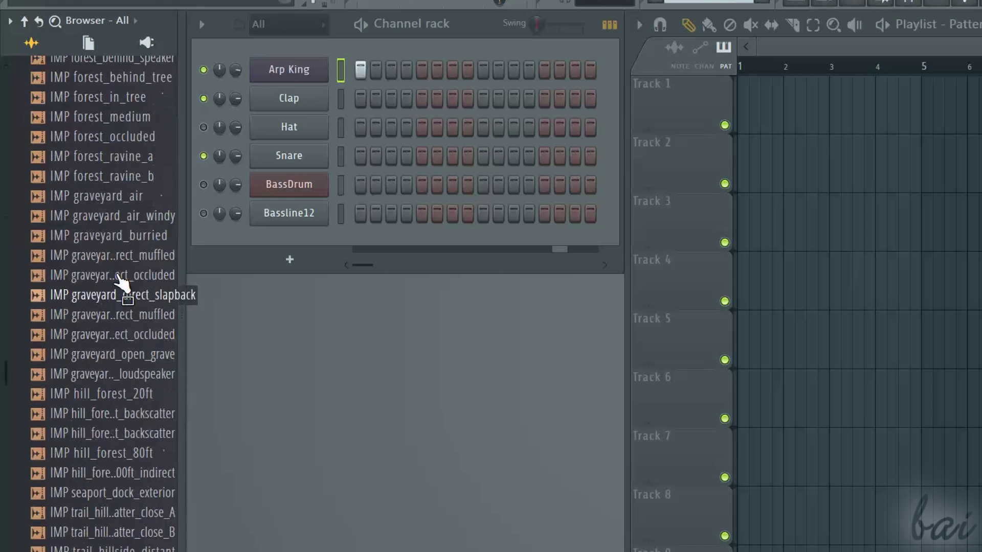
pyautogui.click(56, 332)
pyautogui.click(93, 408)
pyautogui.click(87, 432)
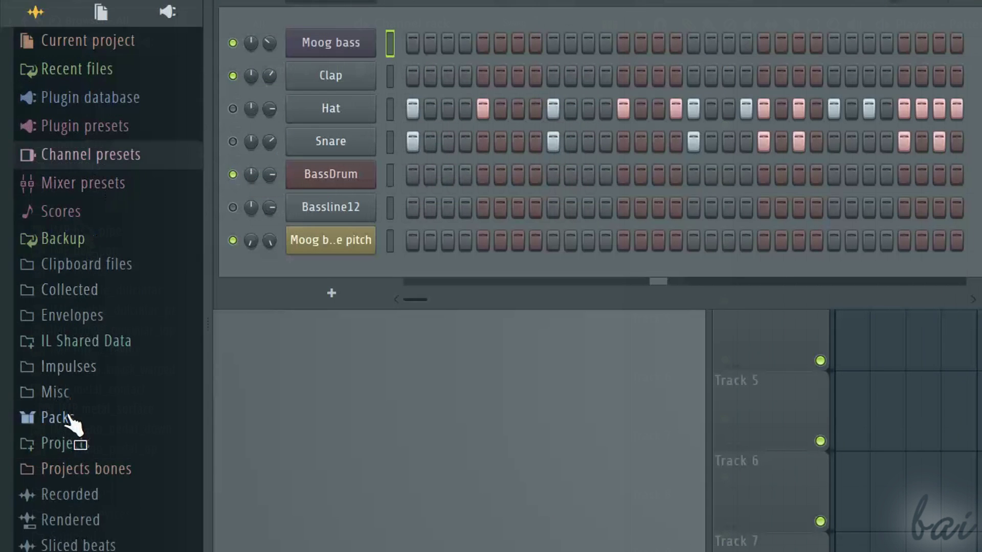
# Expand Packs > Drums > Cymbals and preview the 909 Crash sample.
pyautogui.click(69, 419)
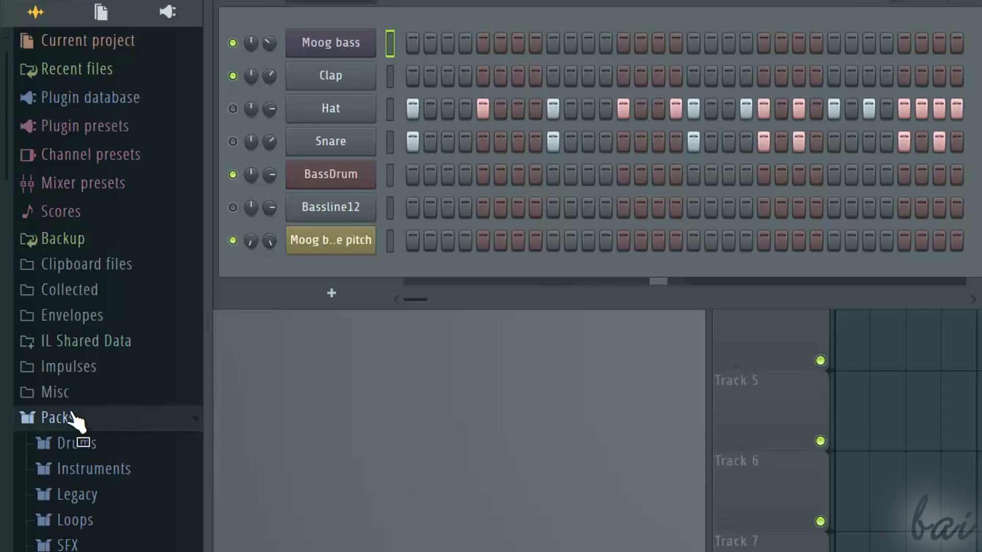
pyautogui.click(114, 312)
pyautogui.click(104, 328)
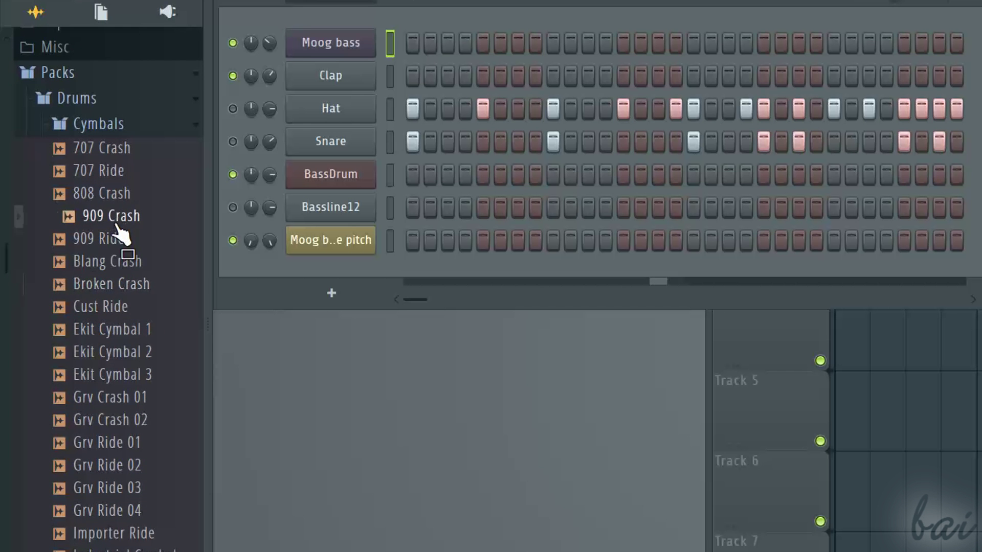
pyautogui.click(99, 218)
pyautogui.click(129, 128)
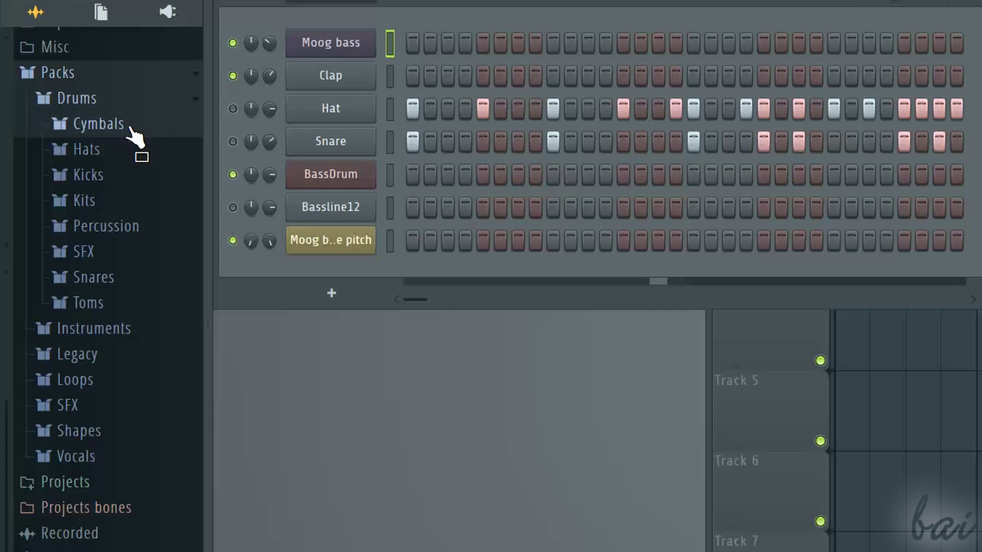
# Browse the Hats, Kicks and Kits > Rock folders, then expand the Thrower kit.
pyautogui.click(120, 151)
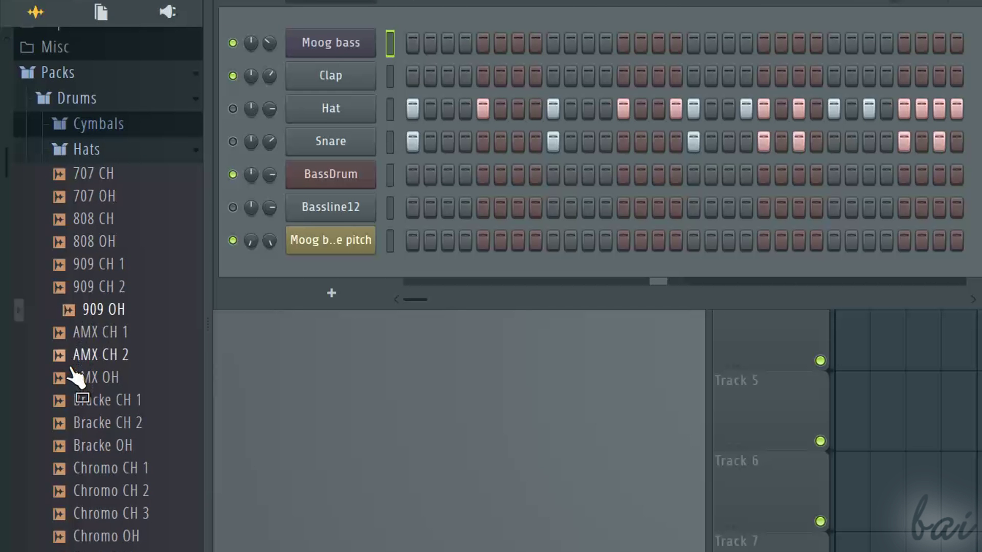
pyautogui.click(104, 150)
pyautogui.click(88, 174)
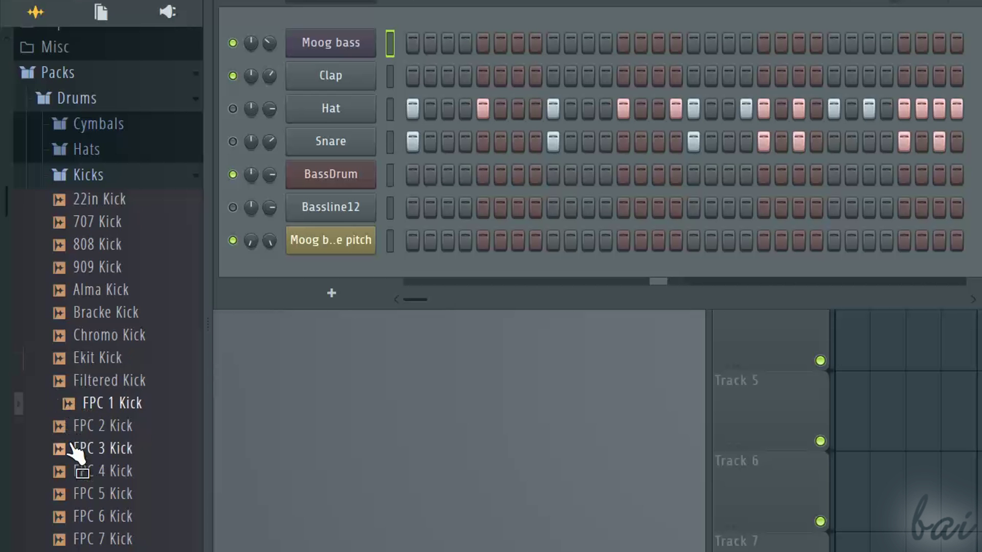
pyautogui.click(93, 184)
pyautogui.click(94, 199)
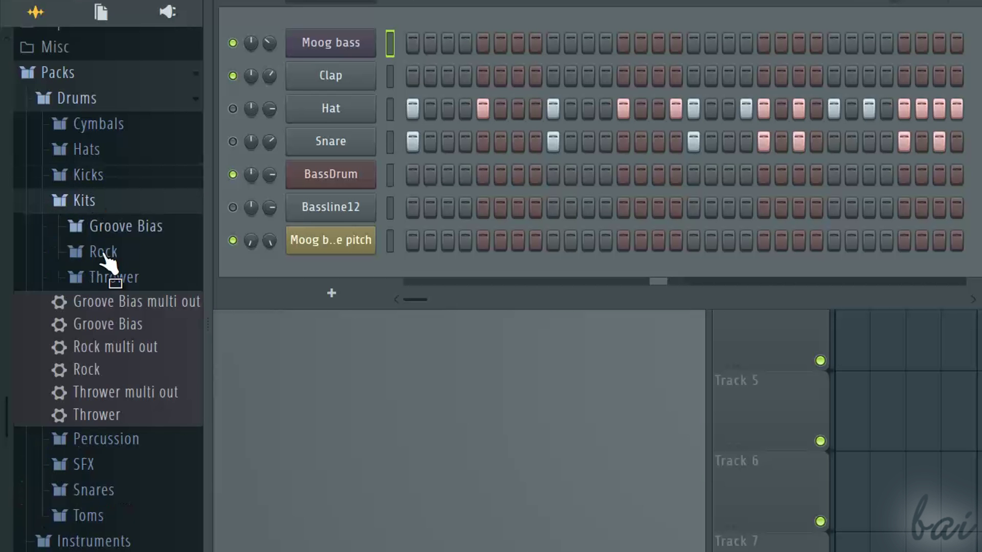
pyautogui.click(101, 252)
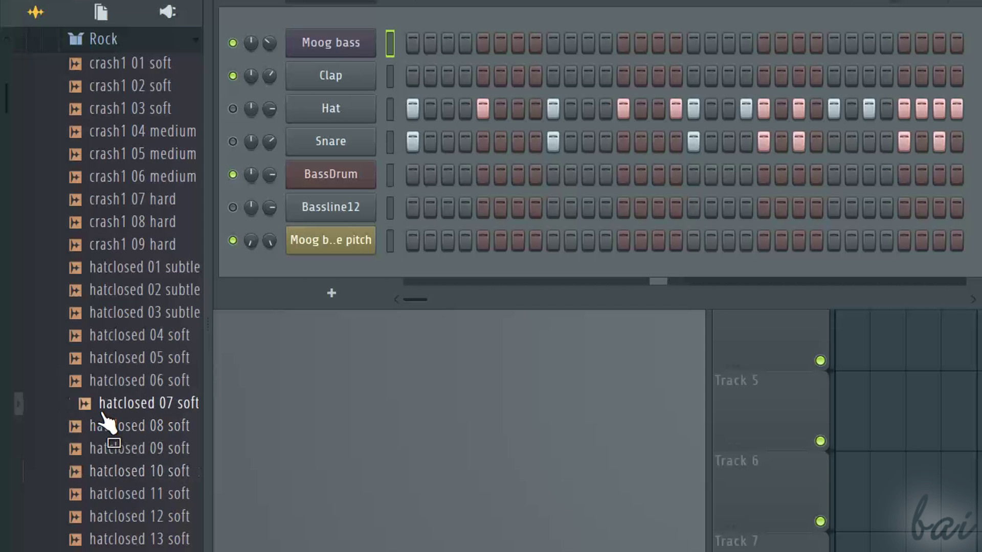
pyautogui.scroll(5, 150, 153)
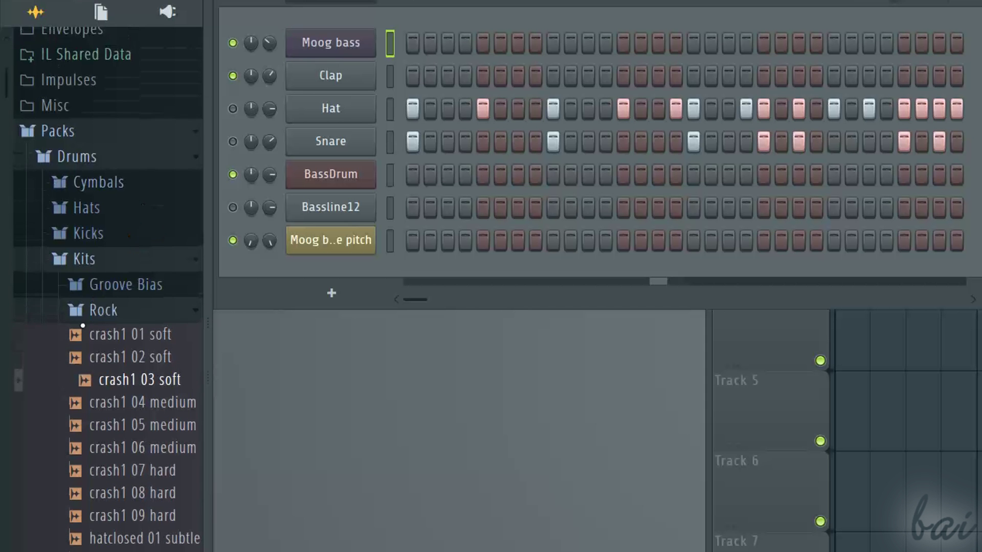
pyautogui.click(104, 309)
pyautogui.click(118, 337)
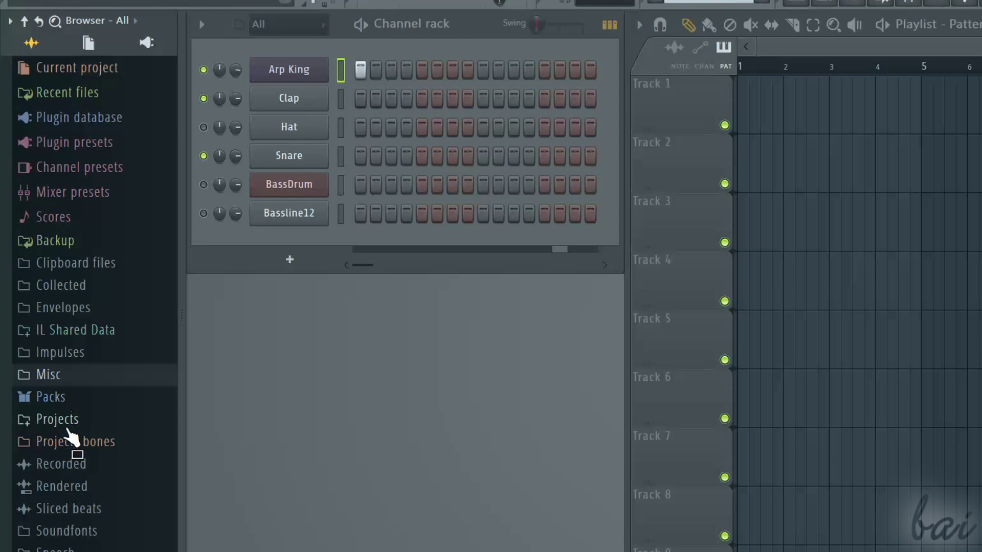
# Open the Speech folder and scroll through samples like 1st_listen, Activate and AllYourBase.
pyautogui.click(56, 548)
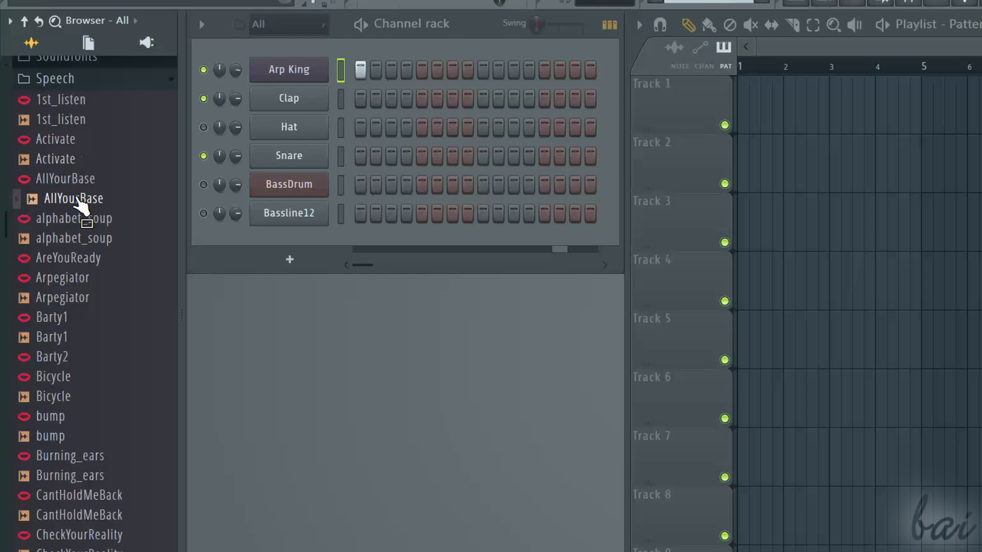
pyautogui.scroll(-4, 82, 256)
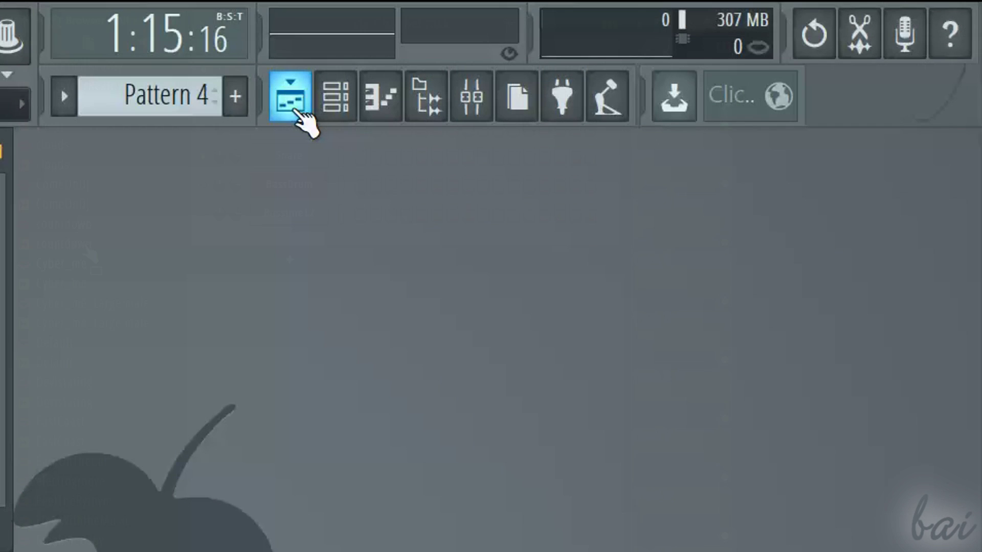
# Open, close and reopen the Playlist window so its empty tracks show.
pyautogui.click(297, 113)
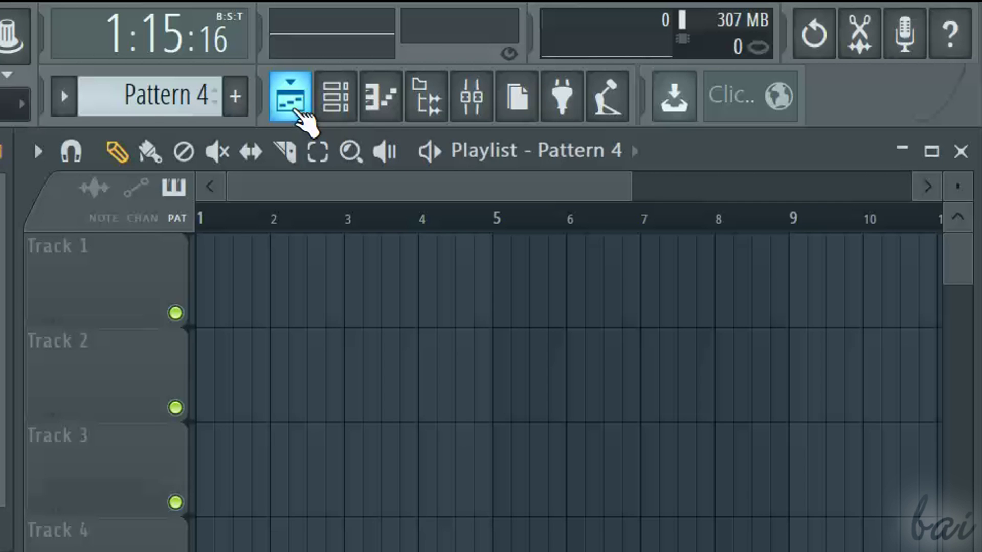
pyautogui.click(298, 113)
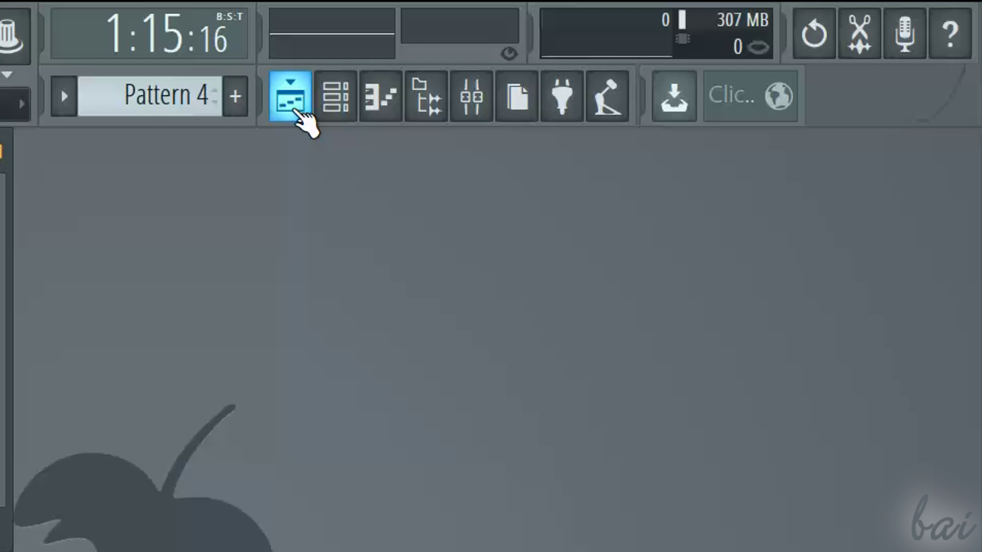
pyautogui.click(298, 112)
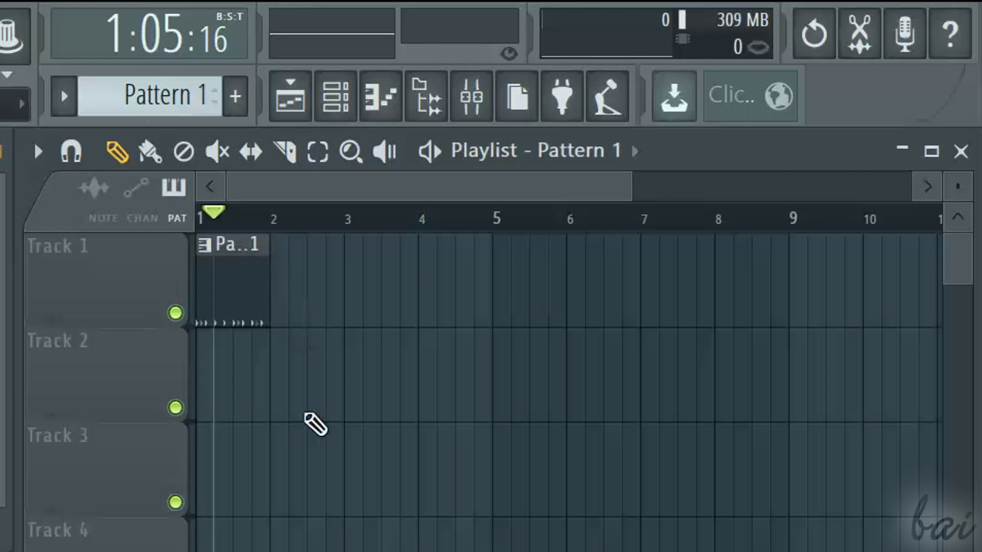
pyautogui.scroll(-10, 313, 421)
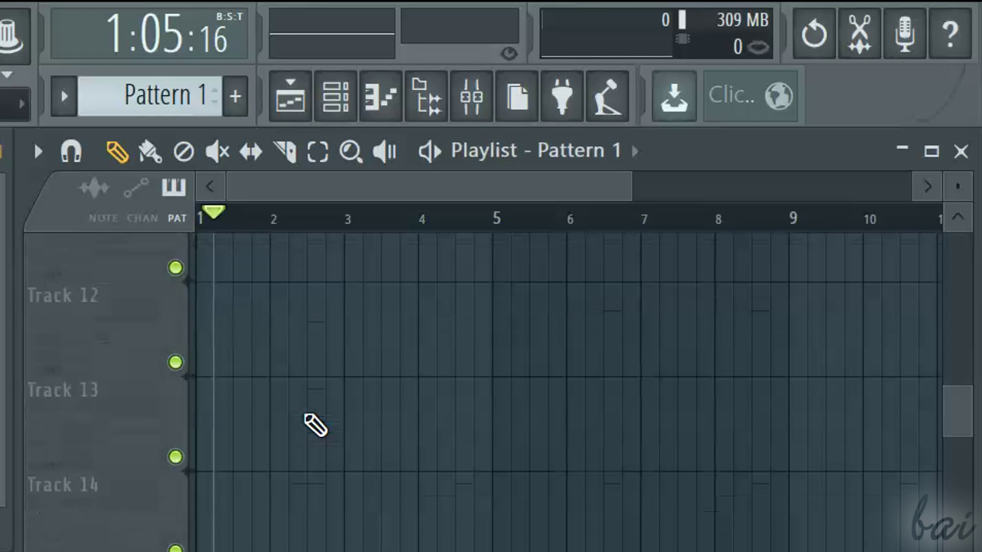
pyautogui.scroll(-15, 314, 421)
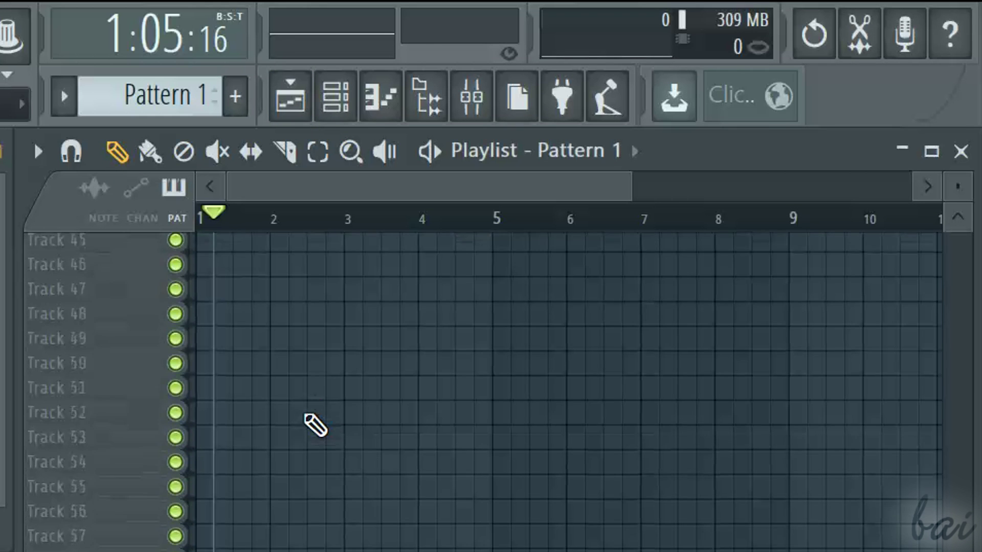
pyautogui.scroll(10, 313, 423)
pyautogui.press('space')
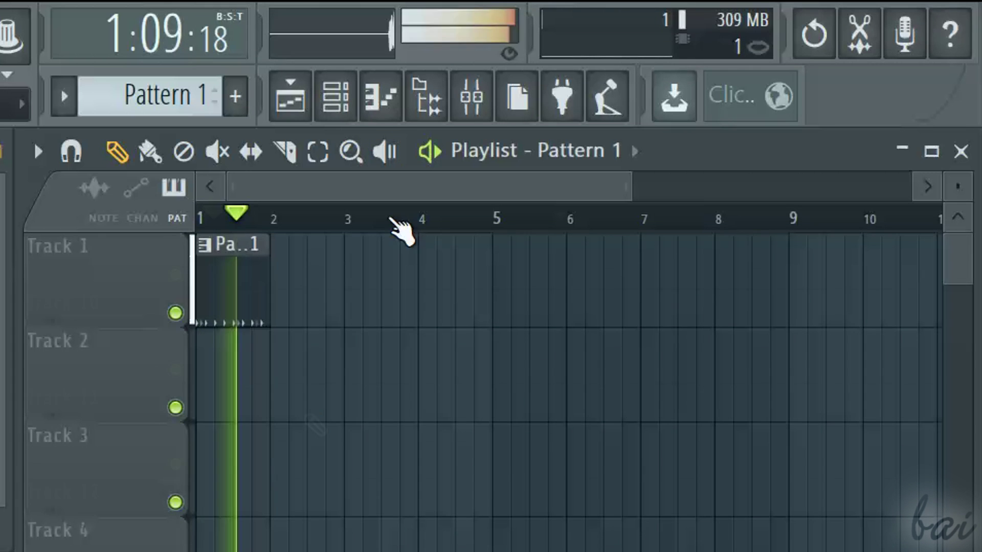
pyautogui.click(176, 313)
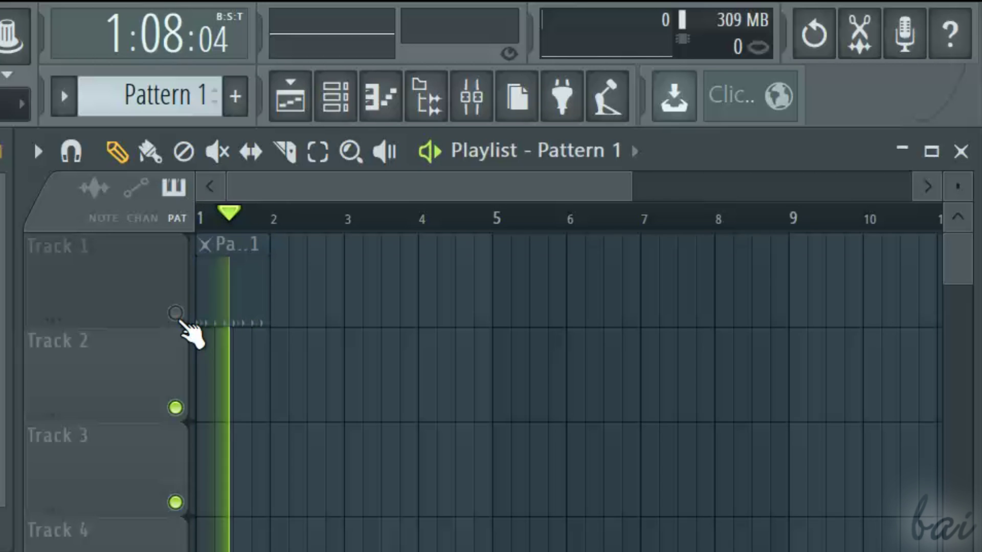
pyautogui.click(175, 313)
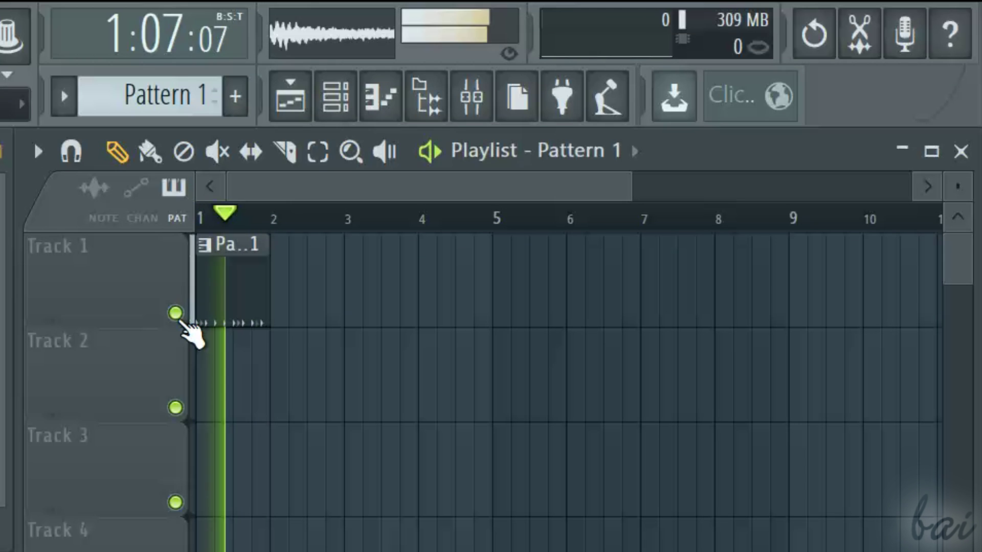
pyautogui.press('space')
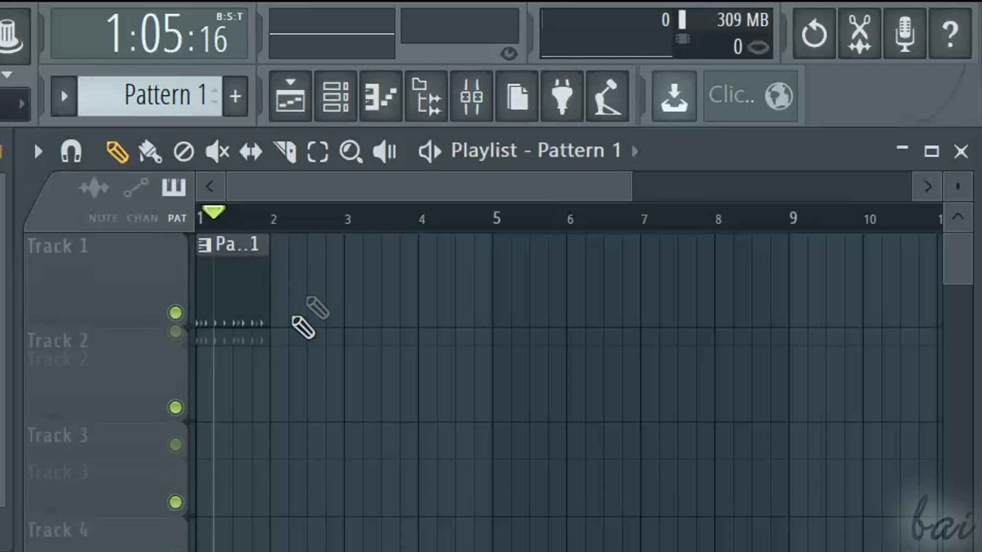
pyautogui.scroll(1, 305, 324)
pyautogui.scroll(-1, 317, 308)
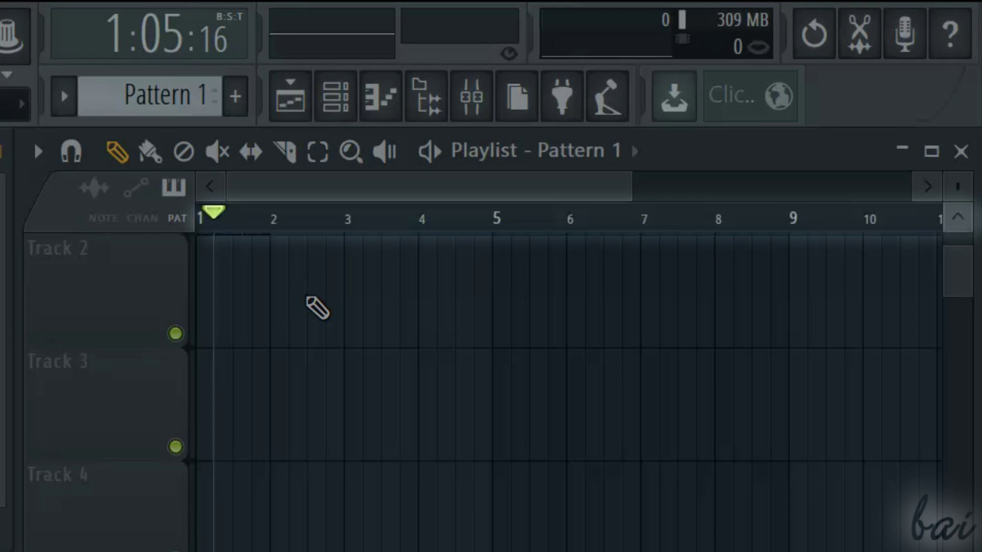
pyautogui.scroll(1, 317, 308)
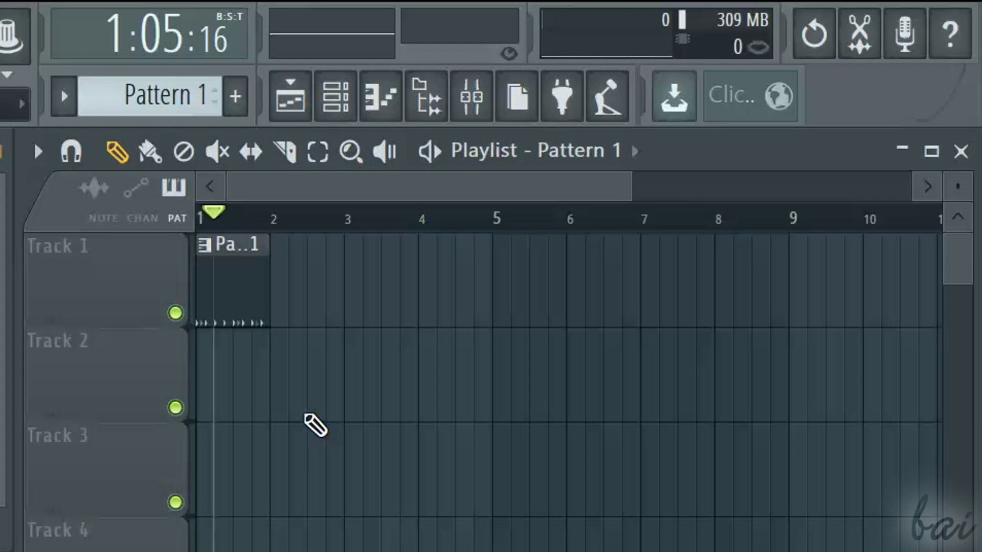
pyautogui.scroll(-6, 314, 422)
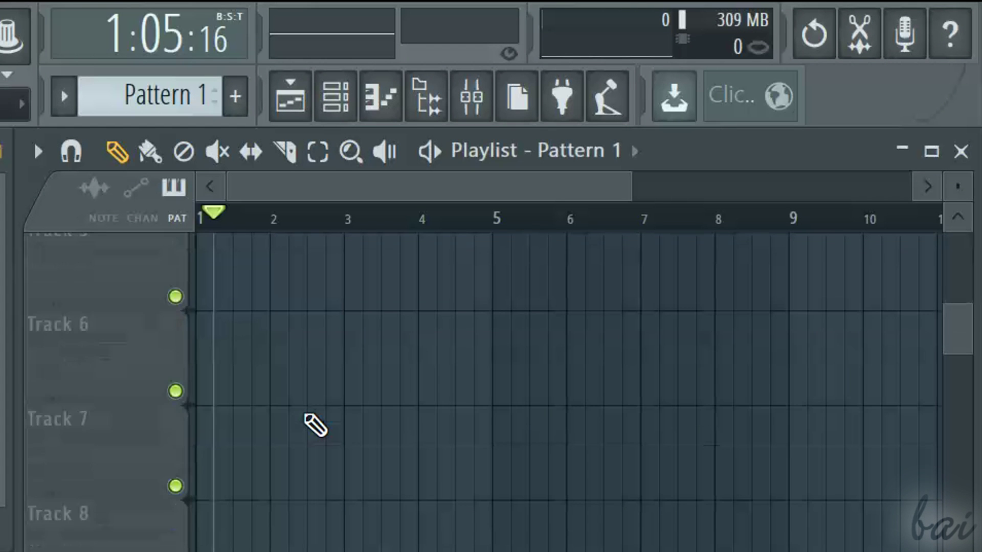
pyautogui.scroll(-17, 314, 424)
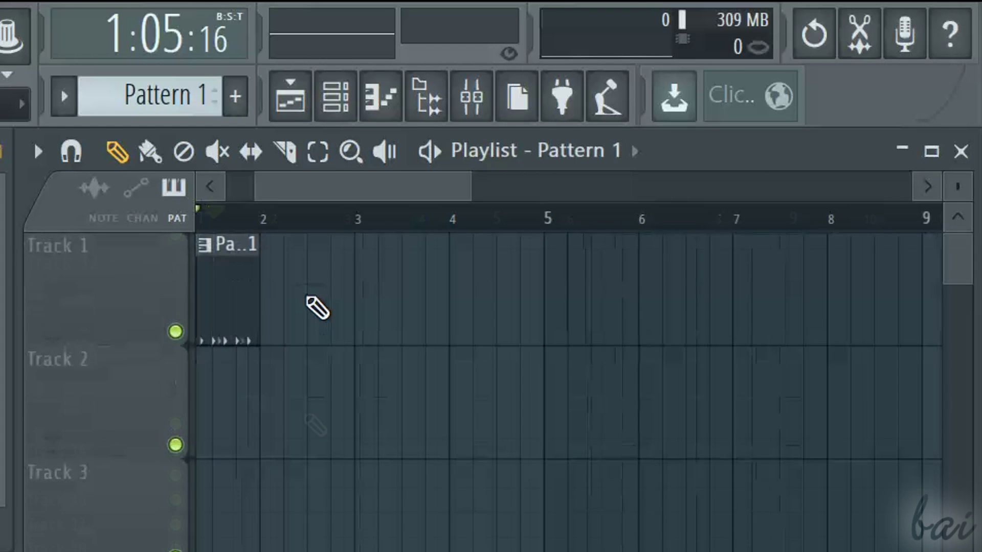
pyautogui.scroll(6, 318, 308)
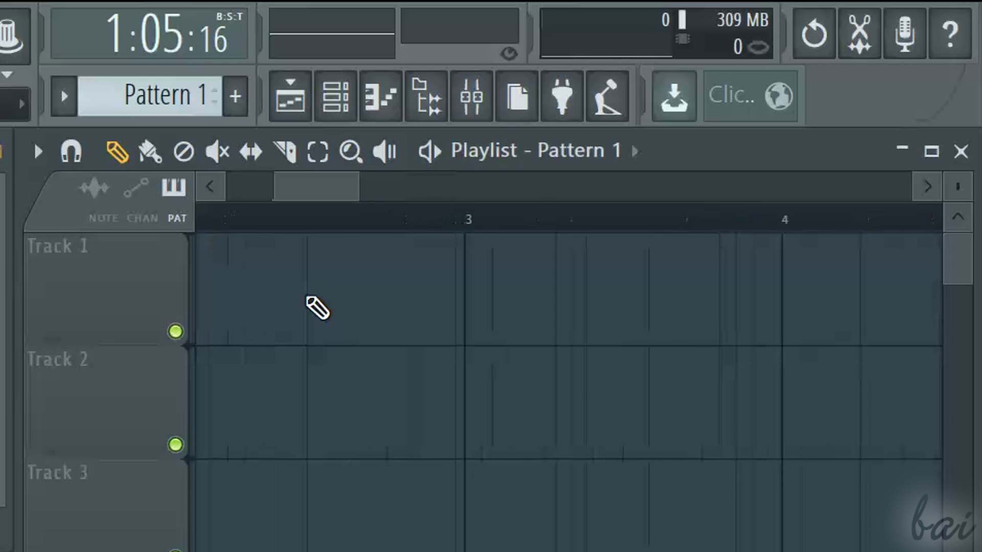
pyautogui.scroll(-5, 318, 307)
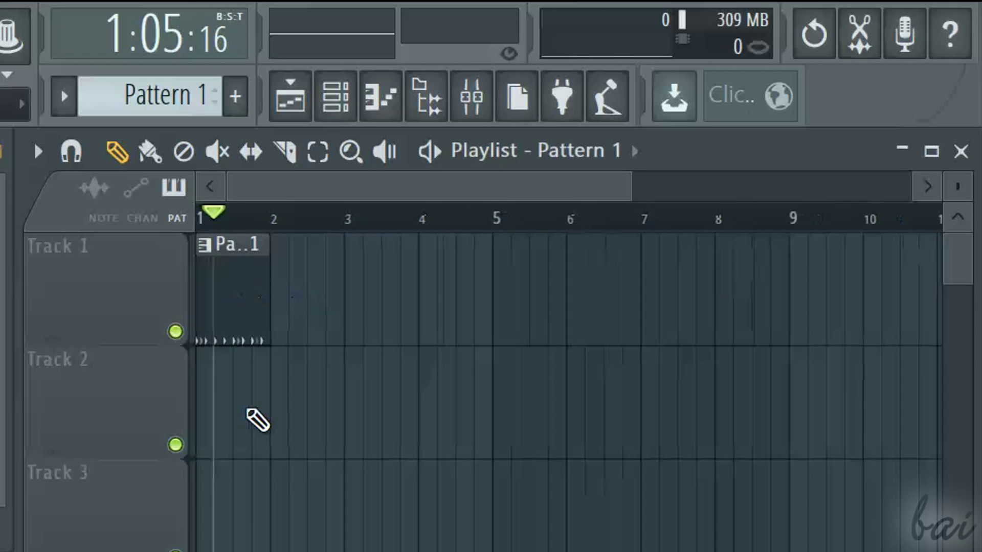
pyautogui.scroll(2, 225, 392)
pyautogui.scroll(6, 259, 390)
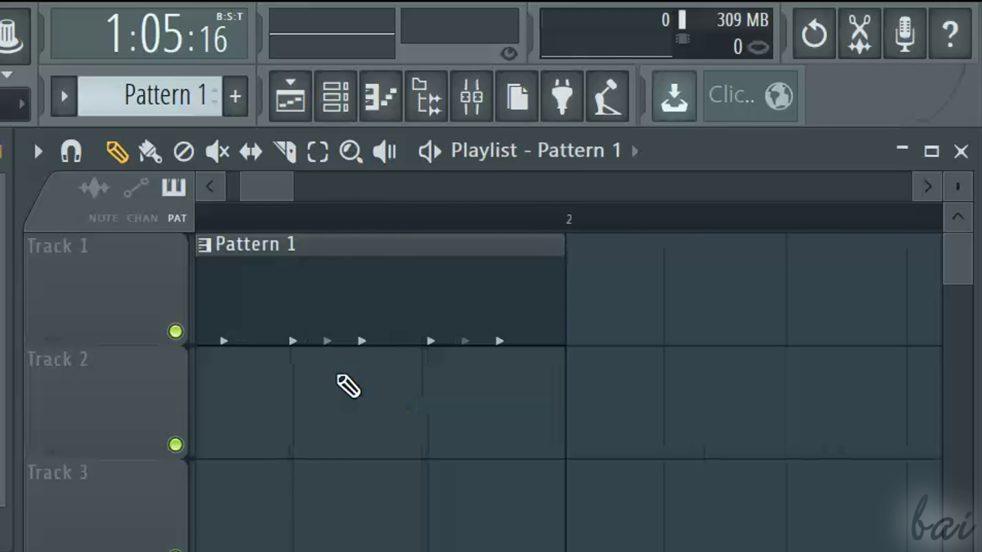
pyautogui.scroll(-8, 329, 379)
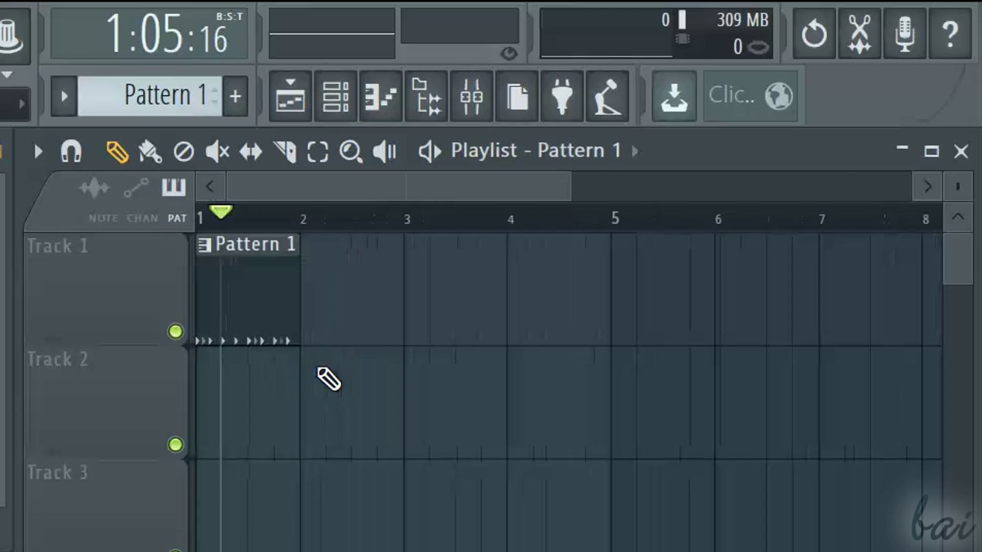
pyautogui.scroll(8, 324, 378)
pyautogui.press('space')
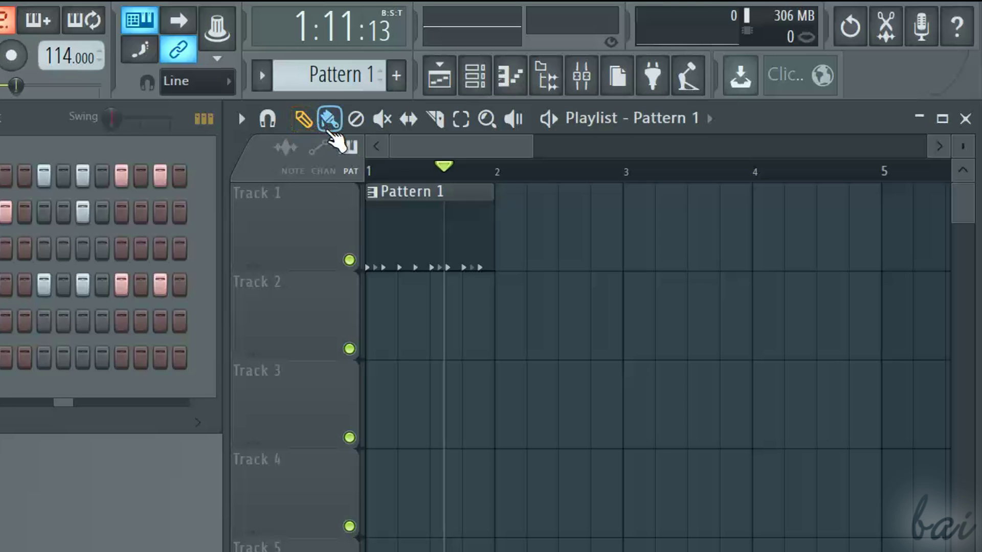
# With the Pencil tool, place three Pattern 1 clips along Track 2 from bar 2.
pyautogui.click(306, 118)
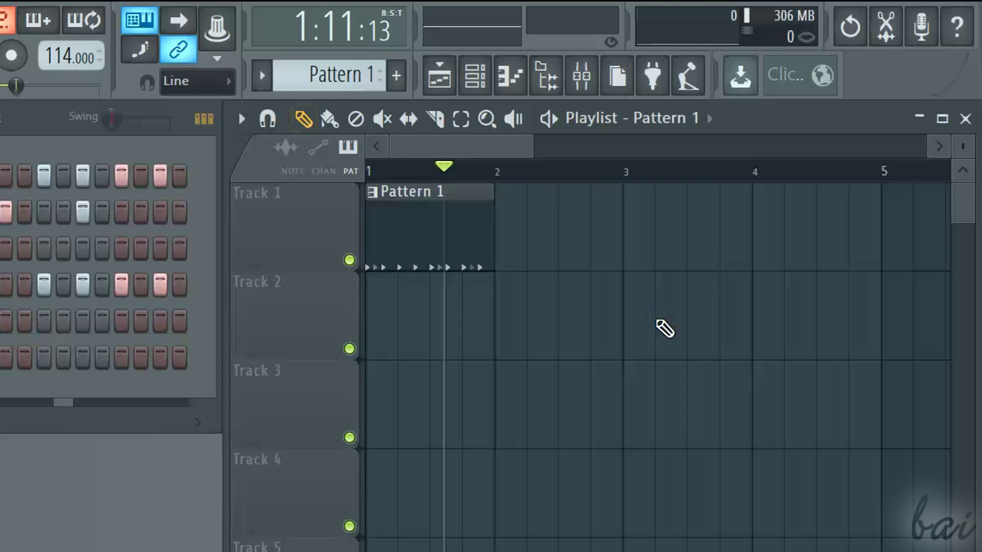
pyautogui.click(521, 317)
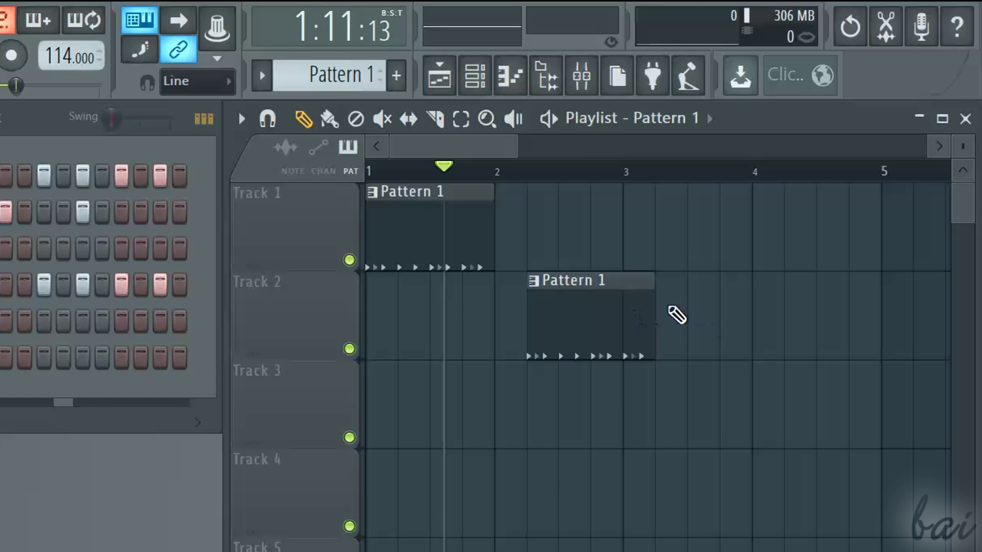
pyautogui.click(665, 303)
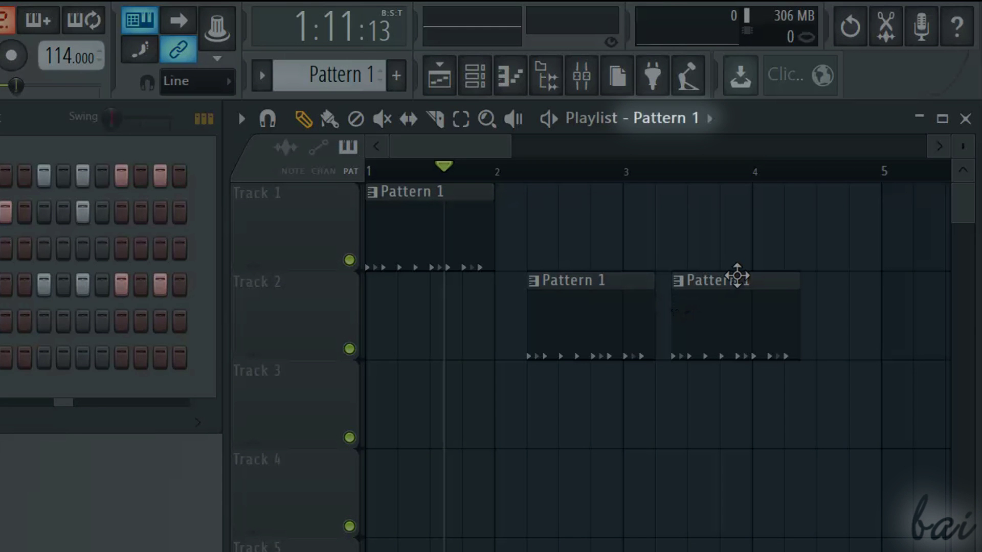
pyautogui.click(833, 335)
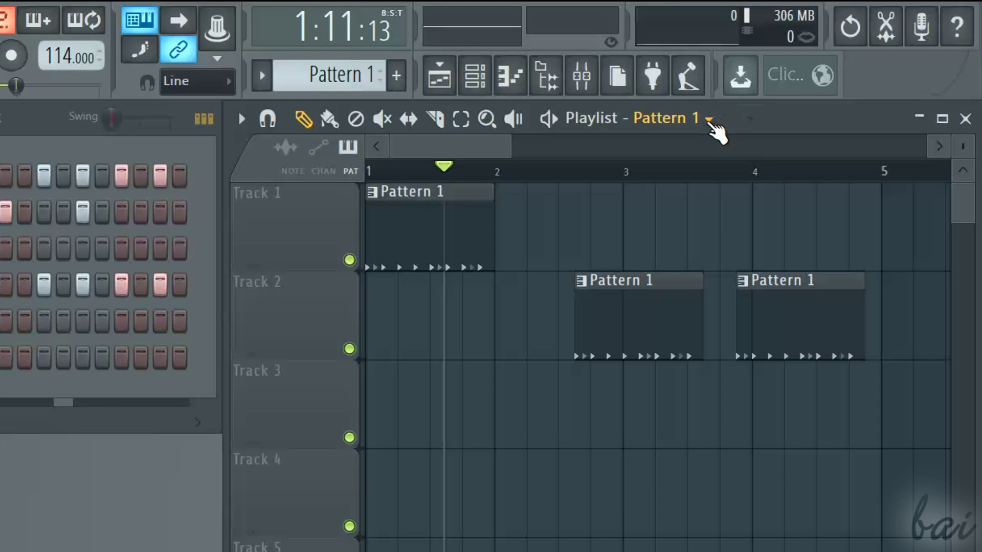
# Place a Pattern 2 clip earlier on Track 3 and delete Track 2's second clip.
pyautogui.click(708, 119)
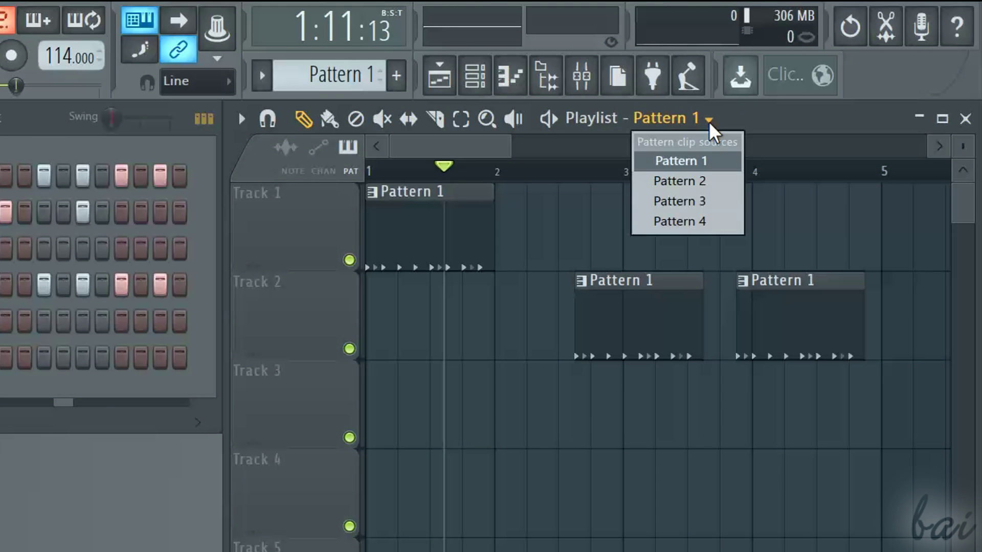
pyautogui.click(705, 181)
pyautogui.click(589, 434)
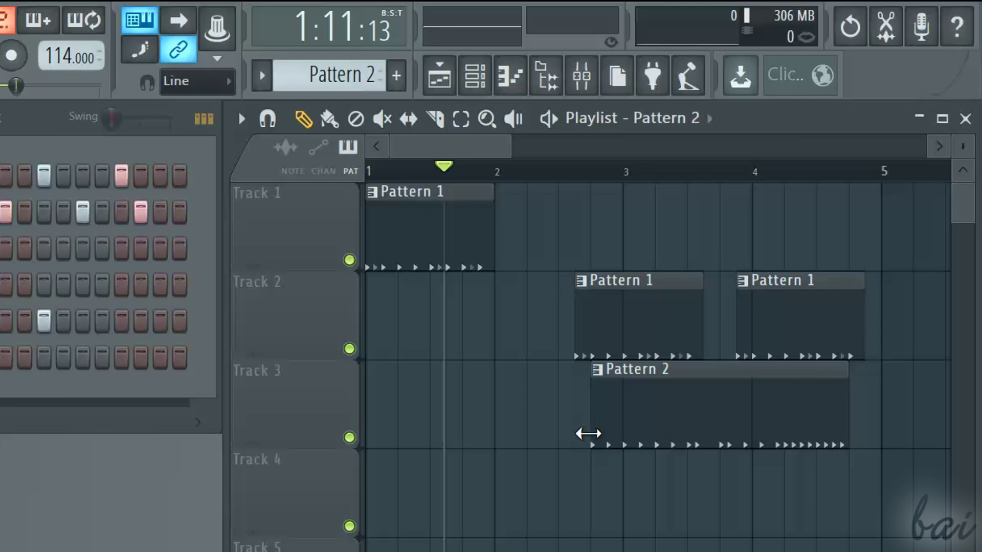
pyautogui.moveTo(672, 378); pyautogui.dragTo(603, 375)
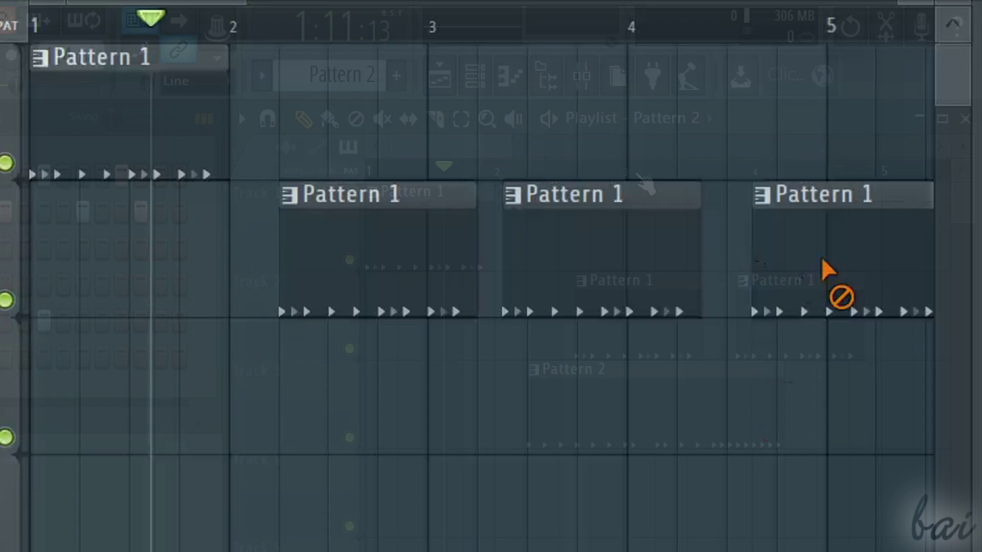
pyautogui.rightClick(673, 256)
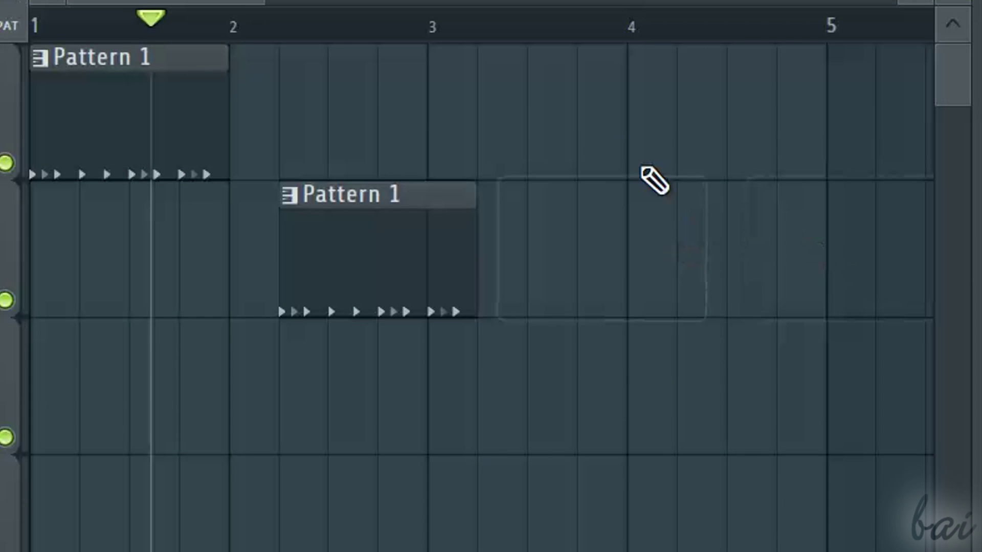
# Replace Track 2's clips with new Pattern 1 clips near bars 2 and 3.
pyautogui.rightClick(337, 207)
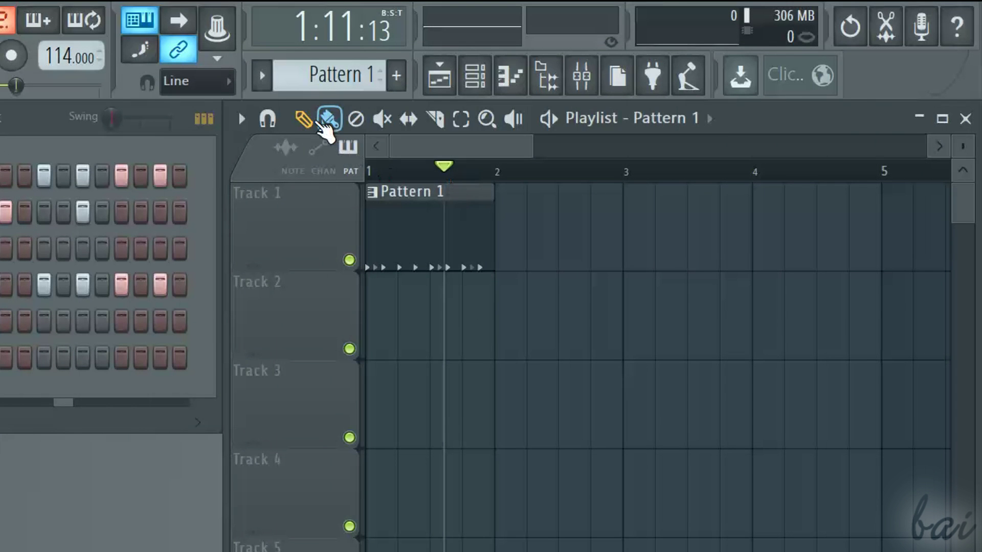
pyautogui.click(313, 122)
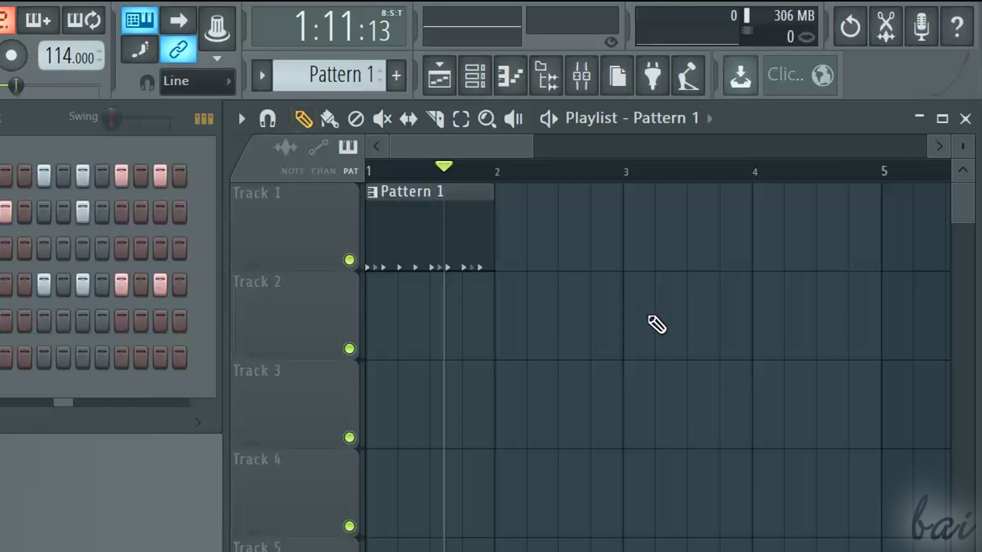
pyautogui.click(527, 314)
pyautogui.click(670, 309)
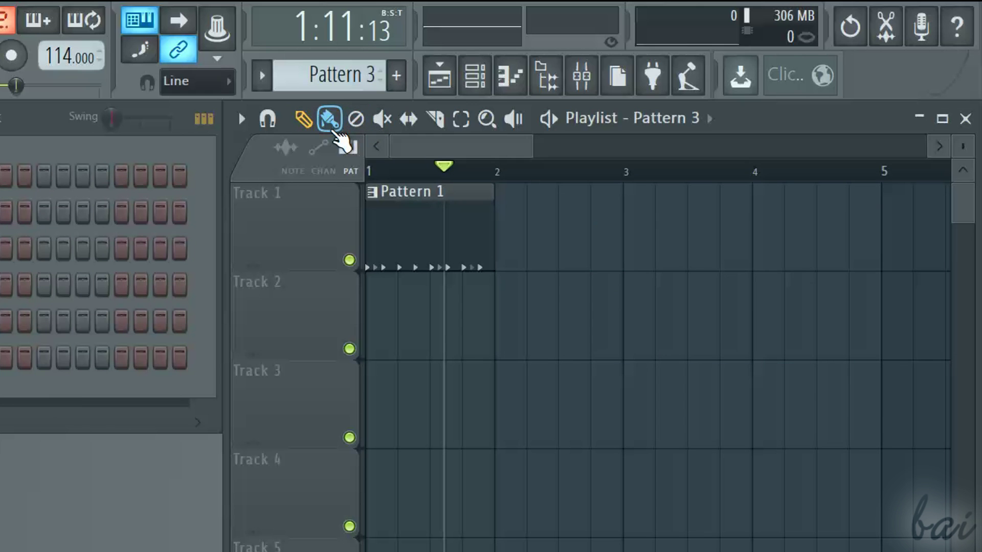
# Paint runs of Pattern 1 clips along Tracks 2 and 3, then undo the extras.
pyautogui.click(331, 126)
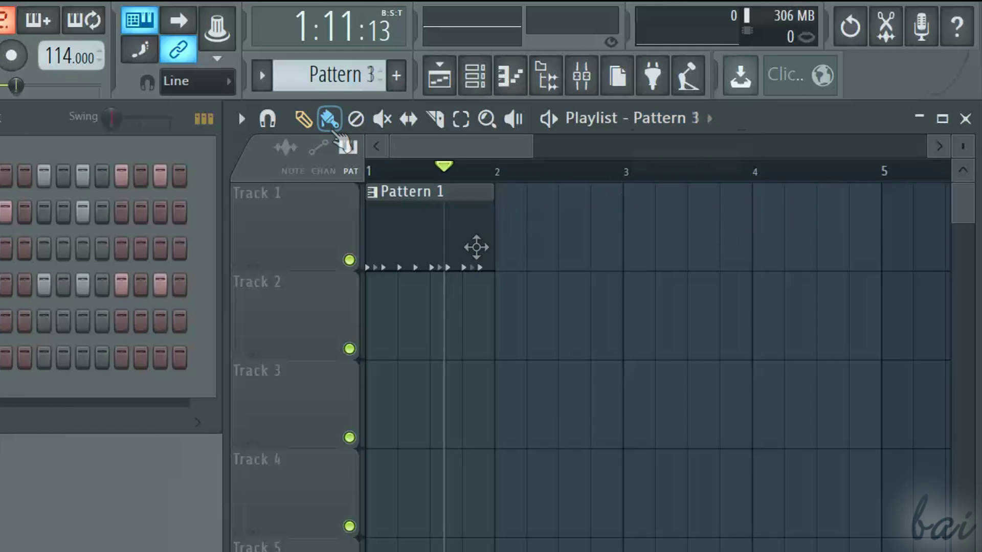
pyautogui.click(473, 245)
pyautogui.moveTo(447, 321)
pyautogui.mouseDown()
pyautogui.moveTo(600, 310)
pyautogui.moveTo(758, 335)
pyautogui.moveTo(877, 337)
pyautogui.mouseUp()
pyautogui.moveTo(572, 398); pyautogui.dragTo(857, 402)
pyautogui.hotkey('ctrl', 'z')
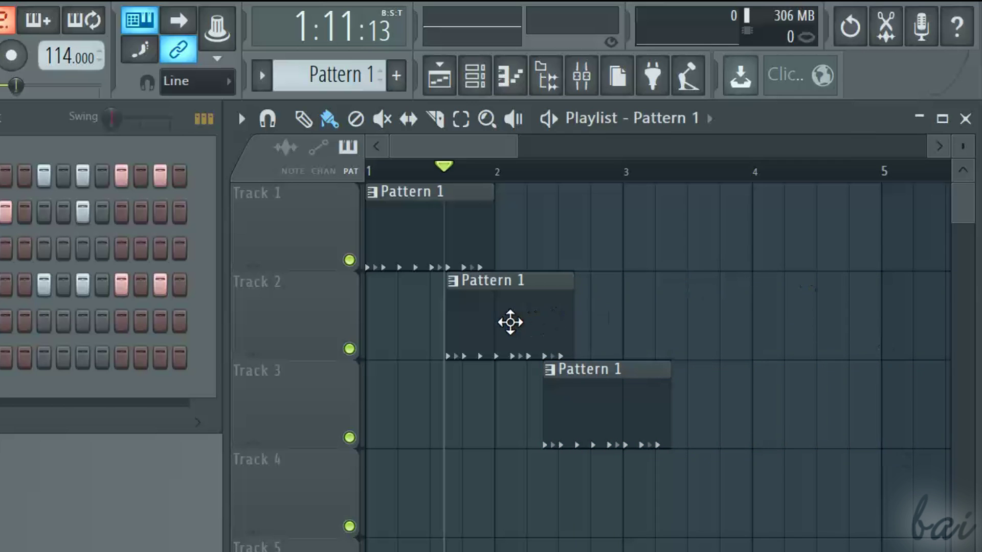
# Move and shorten the Track 2 clip, then shift all three selected clips about a bar later.
pyautogui.moveTo(500, 315); pyautogui.dragTo(593, 316)
pyautogui.scroll(3, 651, 316)
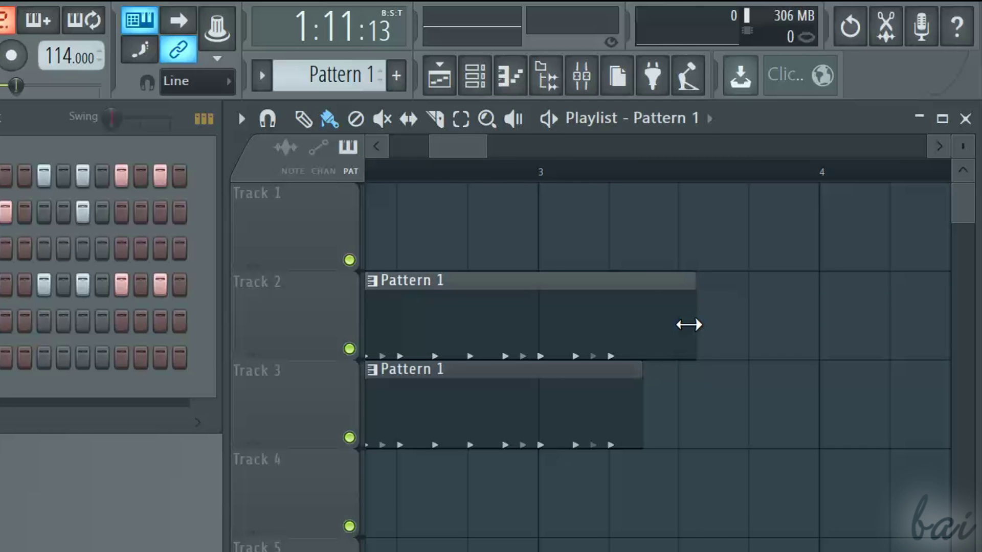
pyautogui.moveTo(734, 324); pyautogui.dragTo(626, 320)
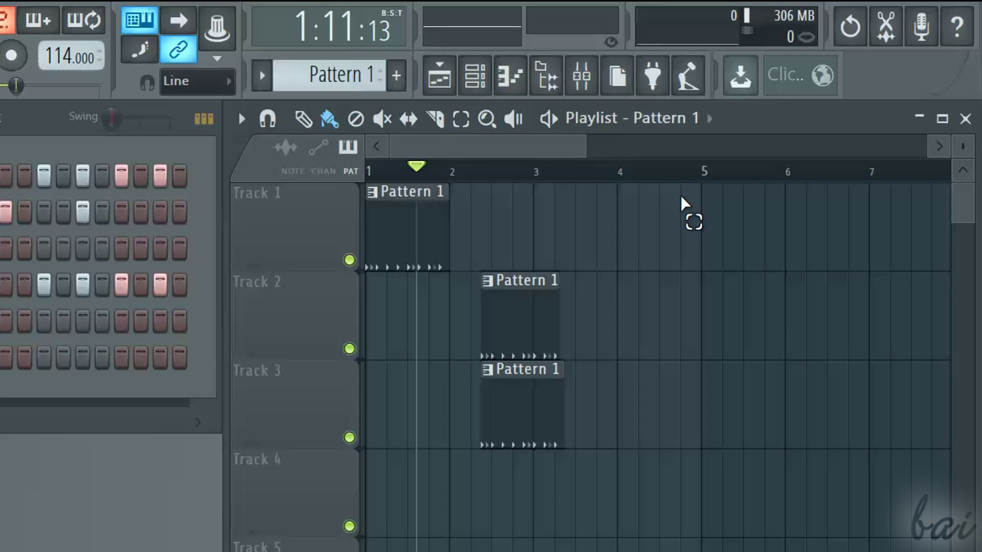
pyautogui.moveTo(684, 208); pyautogui.dragTo(395, 394)
pyautogui.moveTo(390, 259); pyautogui.dragTo(507, 282)
pyautogui.moveTo(506, 282); pyautogui.dragTo(450, 256)
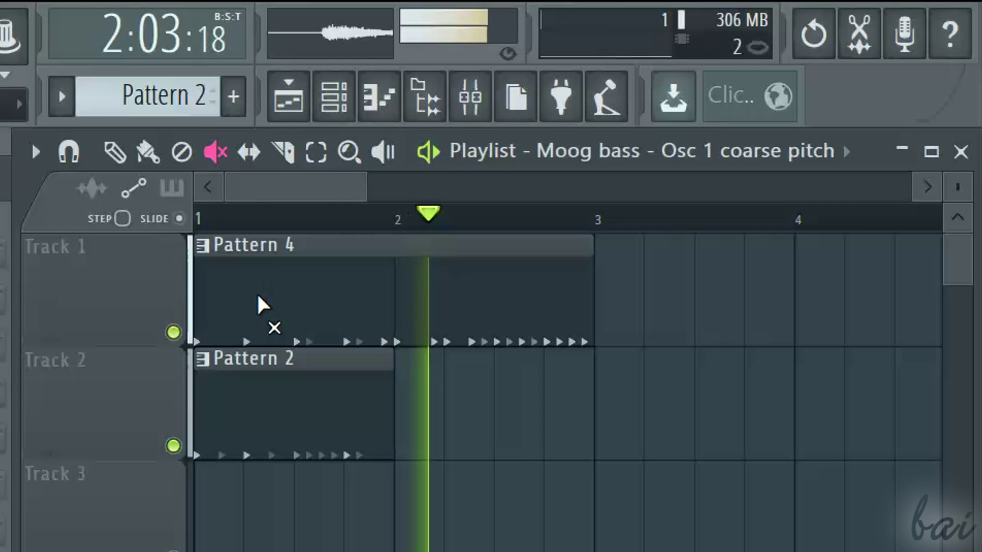
# Mute and unmute the Pattern 4 clip, then slide Pattern 2's notes later inside its clip.
pyautogui.click(257, 295)
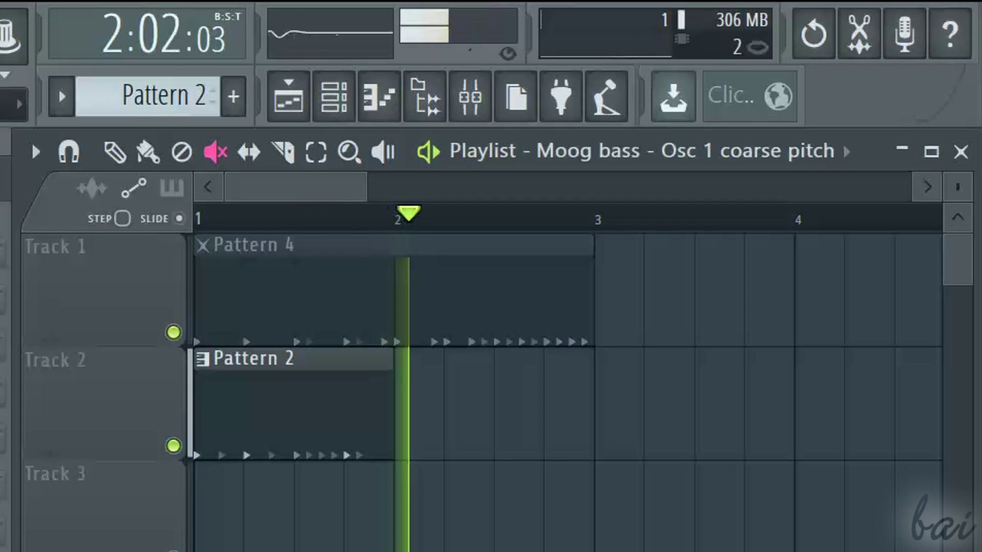
pyautogui.click(306, 282)
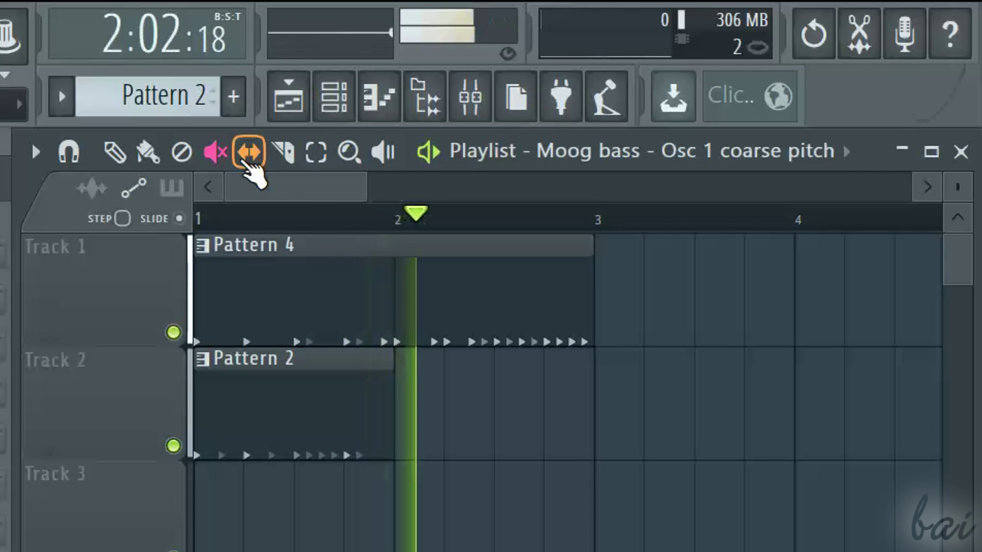
pyautogui.click(248, 154)
pyautogui.moveTo(249, 408); pyautogui.dragTo(272, 411)
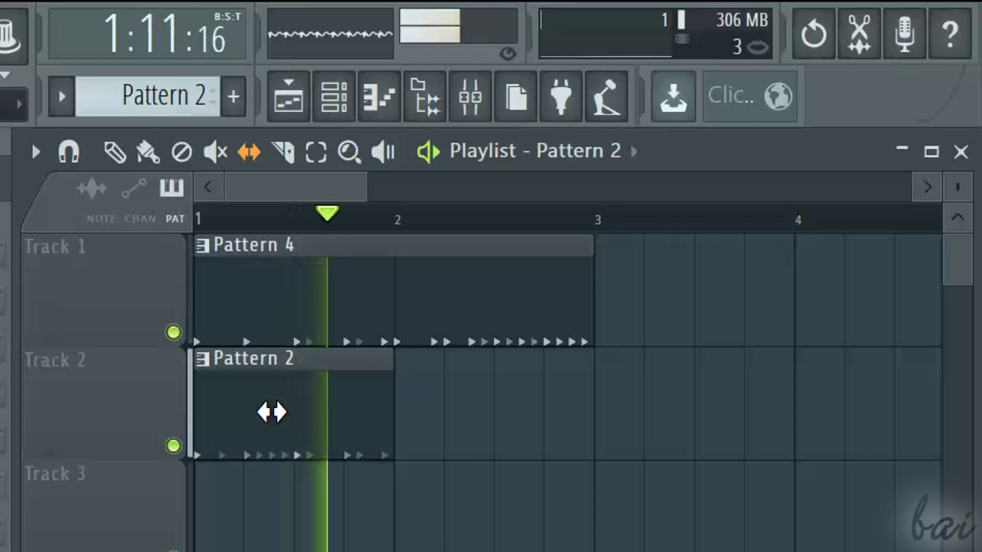
# Stop playback and move the second pattern clip on Track 2 to about bar 2.
pyautogui.press('space')
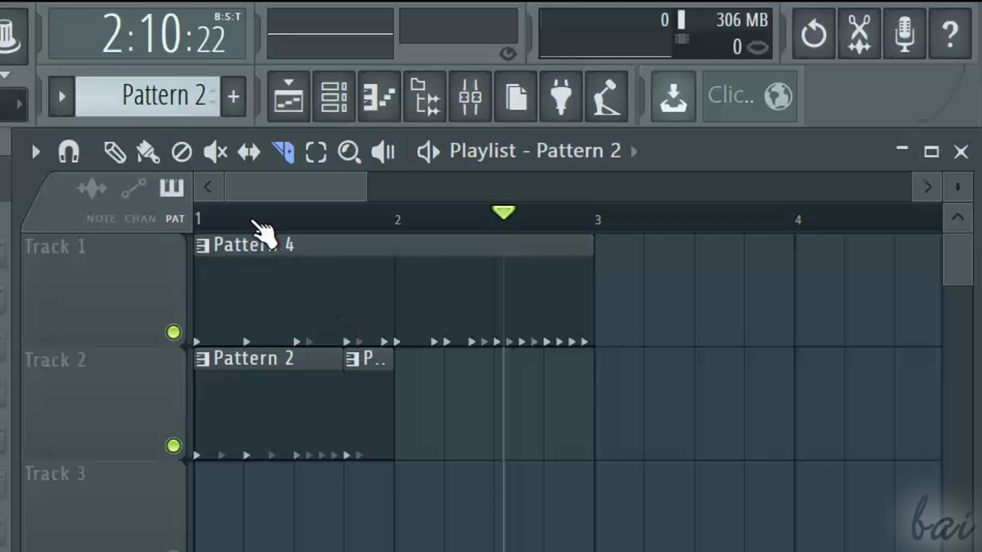
pyautogui.click(115, 152)
pyautogui.moveTo(372, 394); pyautogui.dragTo(425, 398)
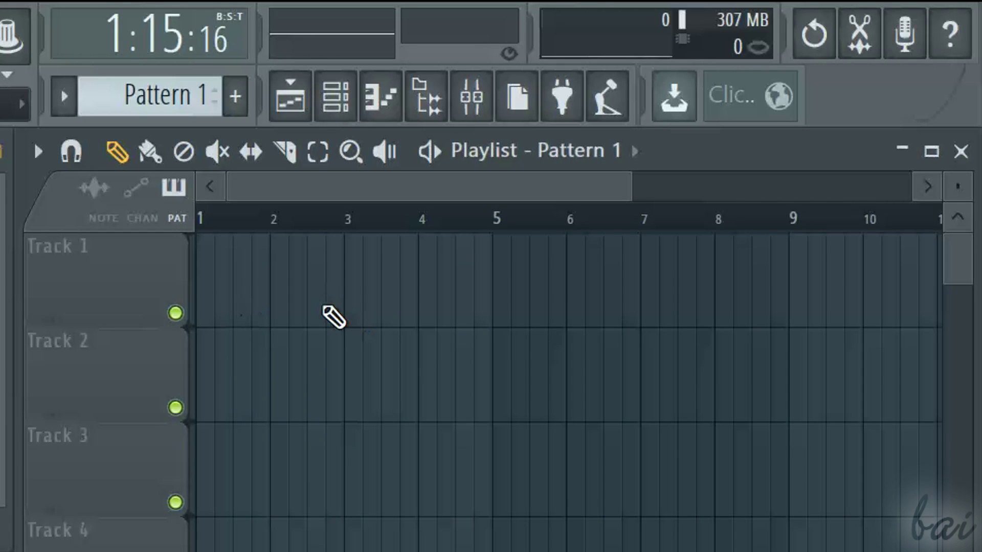
# Place a Pattern 1 clip on Track 1, start playback and make Pattern 2 current.
pyautogui.click(243, 294)
pyautogui.moveTo(248, 246); pyautogui.dragTo(229, 246)
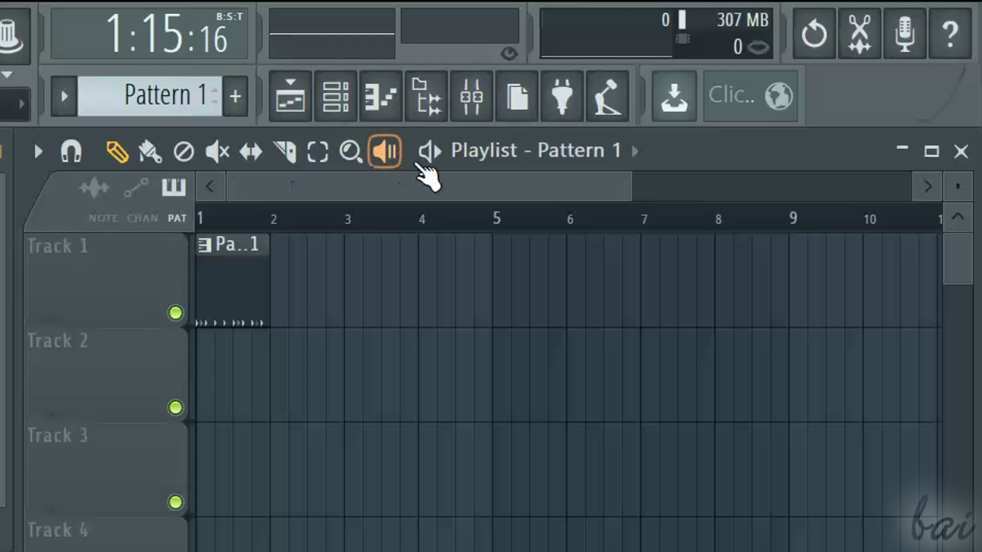
pyautogui.click(436, 163)
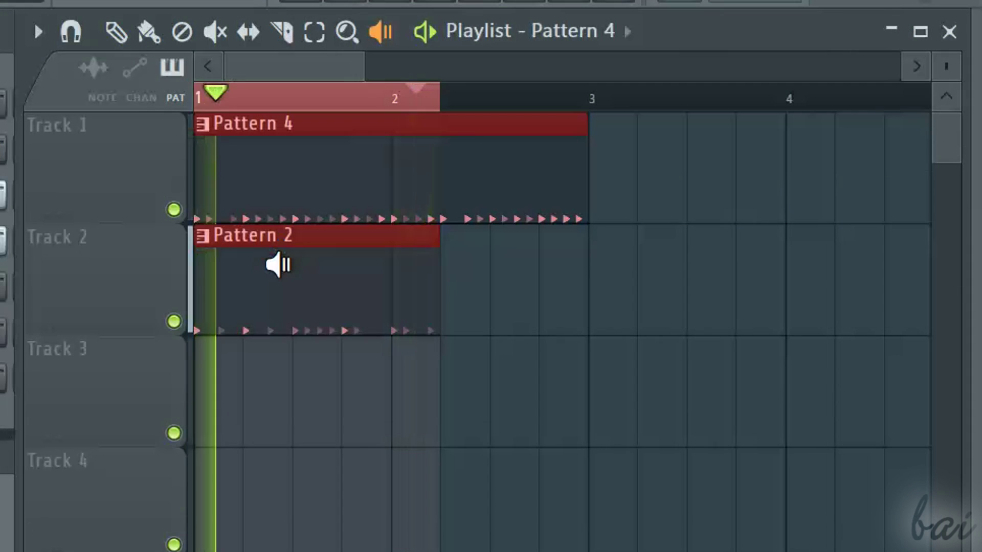
pyautogui.click(275, 279)
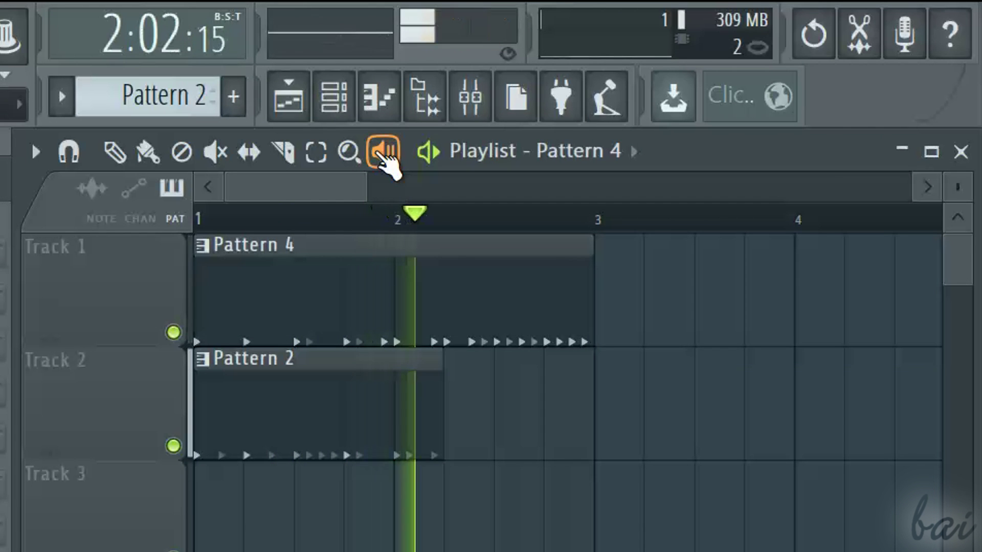
# Scrub playback from several points, including about 2:12 and the start of bar 1.
pyautogui.click(383, 152)
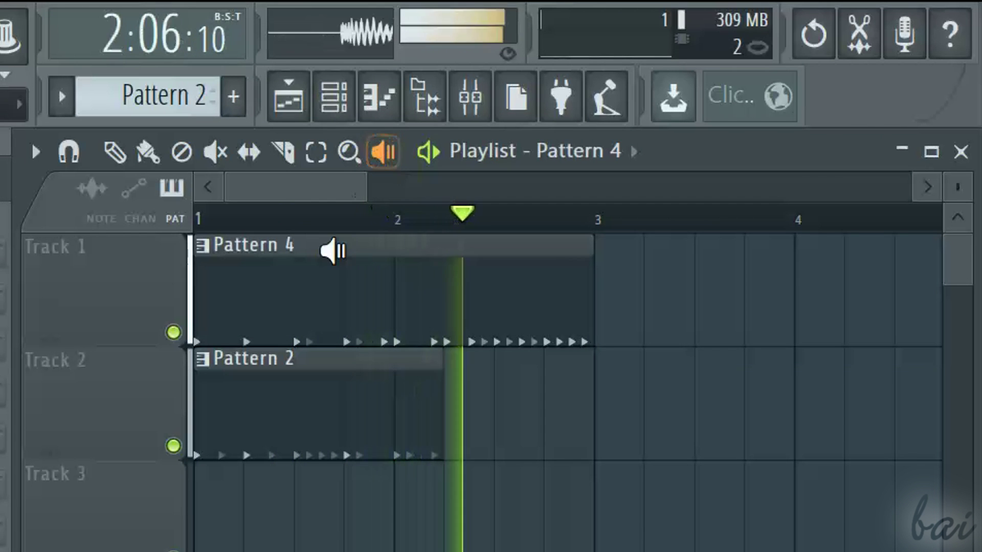
pyautogui.click(327, 276)
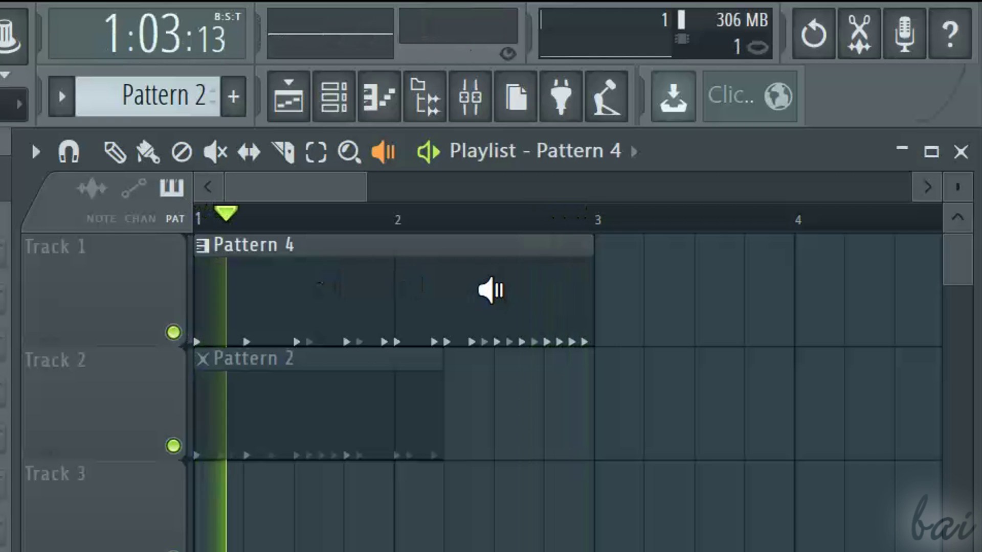
pyautogui.click(492, 292)
pyautogui.click(492, 291)
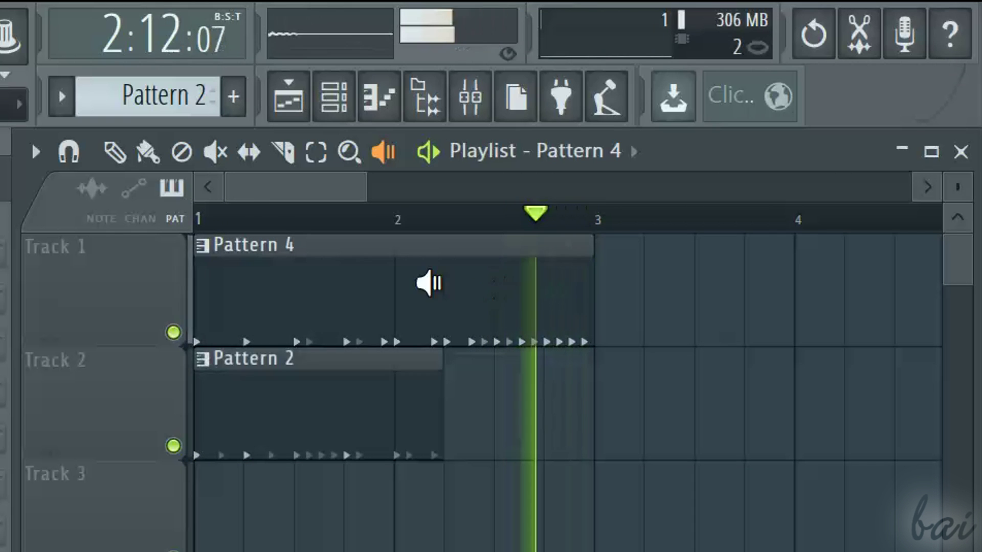
pyautogui.click(232, 217)
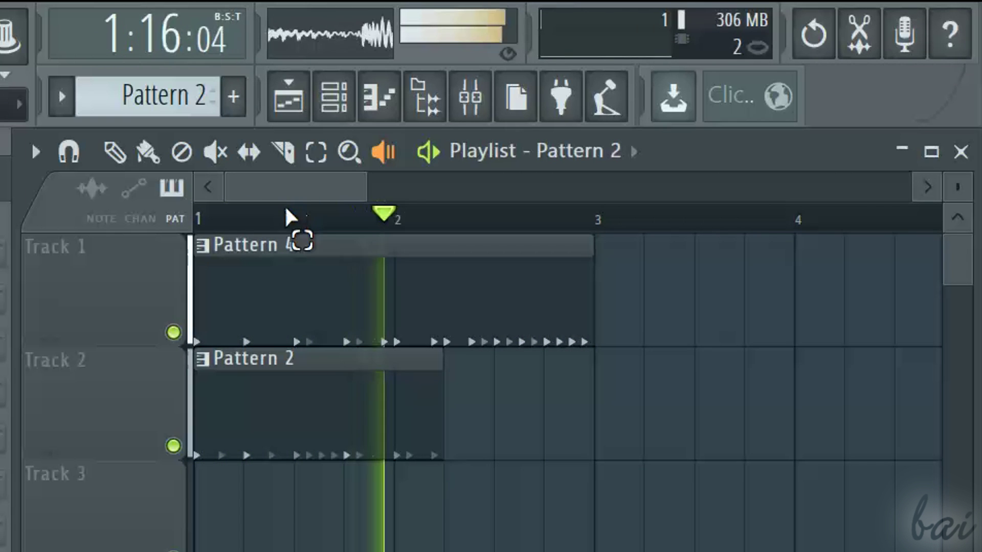
# Drag a loop region on the ruler spanning roughly bar 1.5 to 2.6.
pyautogui.moveTo(296, 220); pyautogui.dragTo(413, 255)
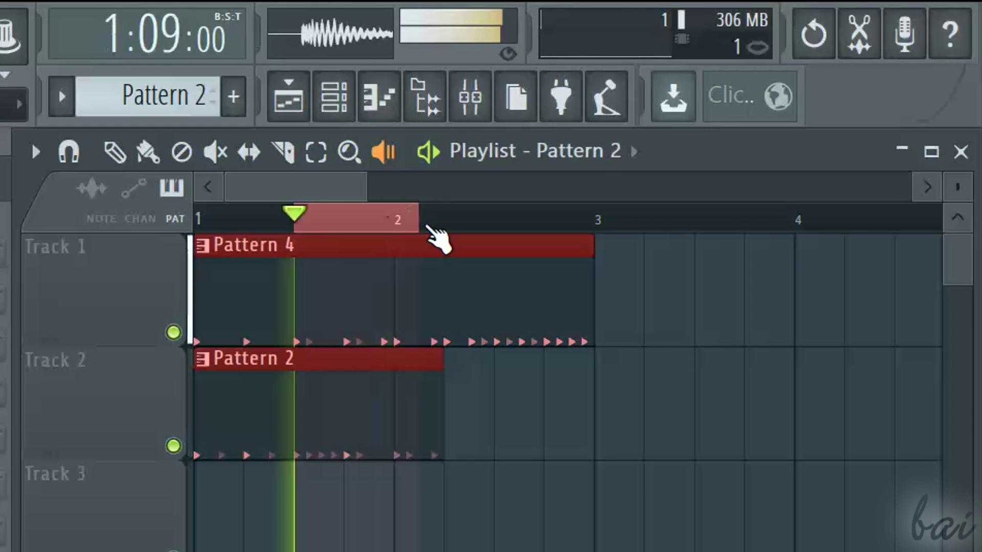
pyautogui.moveTo(436, 236); pyautogui.dragTo(522, 230)
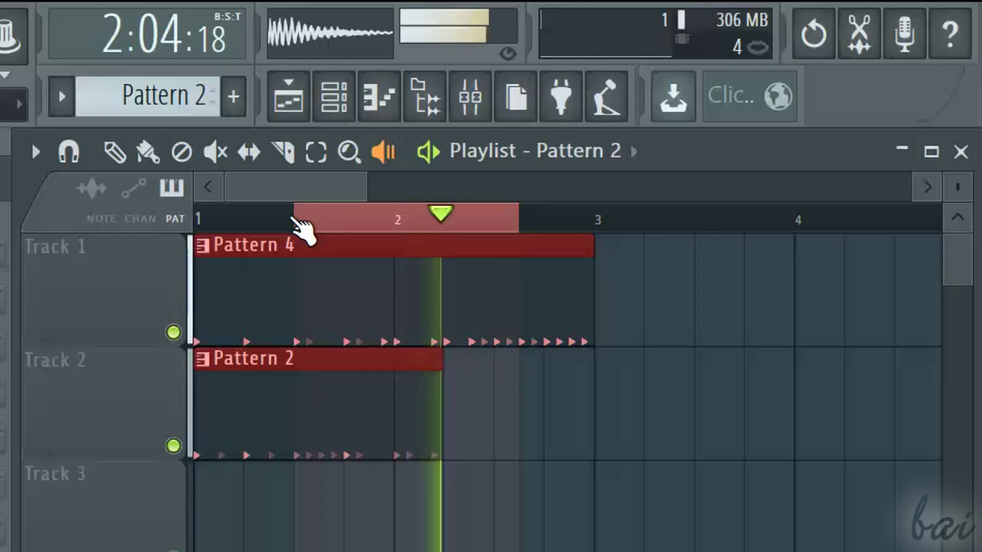
pyautogui.moveTo(296, 220); pyautogui.dragTo(445, 223)
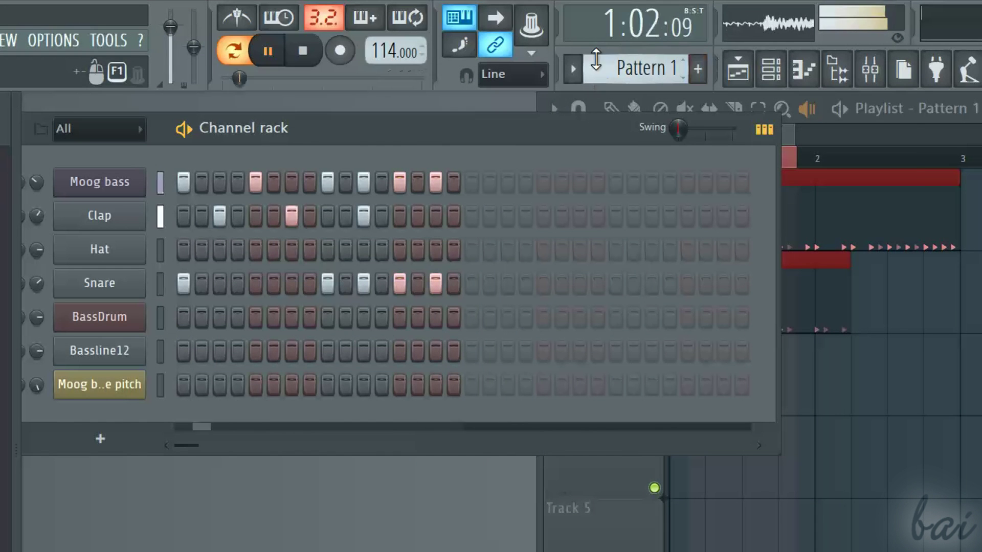
# Step the channel rack through Patterns 2, 3 and 4, then switch the transport to SONG mode.
pyautogui.click(573, 69)
pyautogui.click(609, 115)
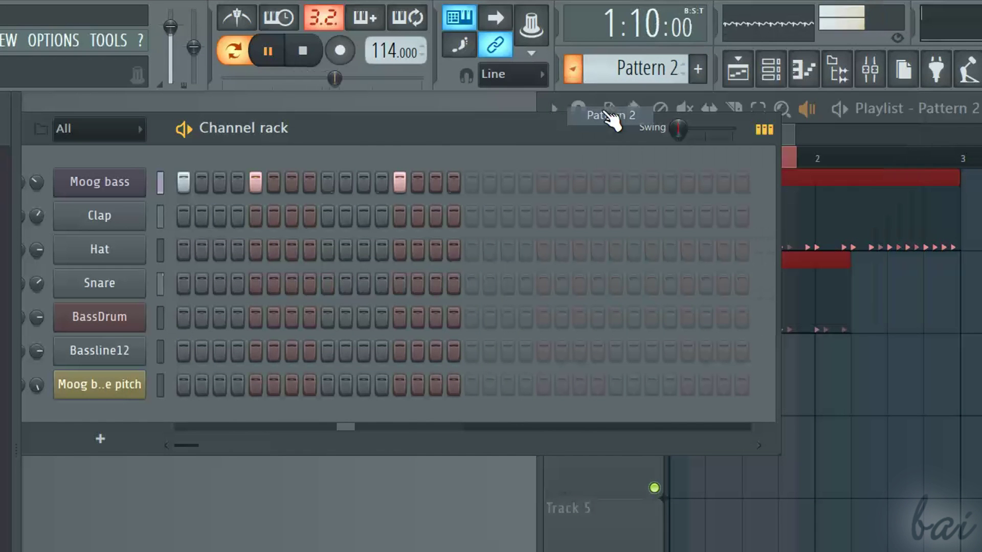
pyautogui.click(572, 69)
pyautogui.click(608, 134)
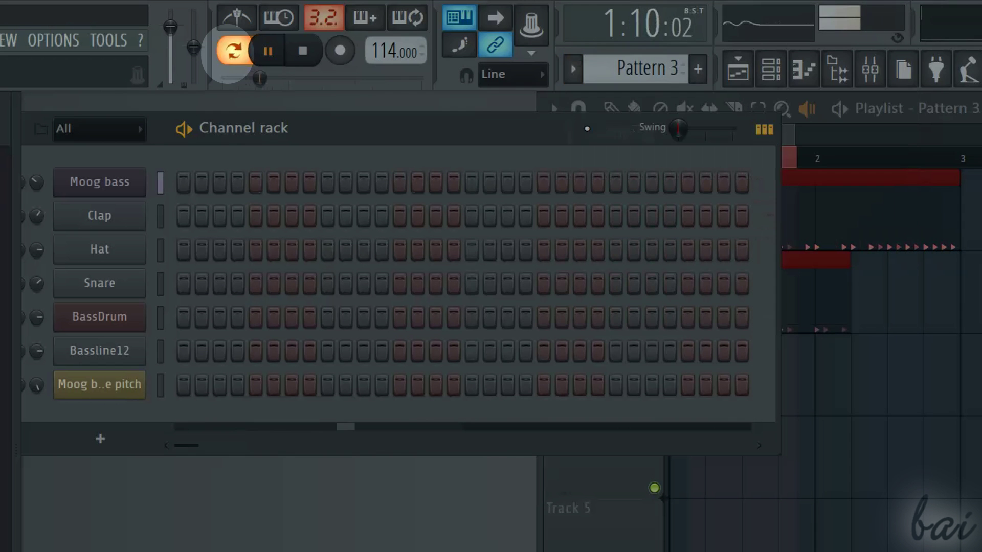
pyautogui.click(572, 77)
pyautogui.click(598, 153)
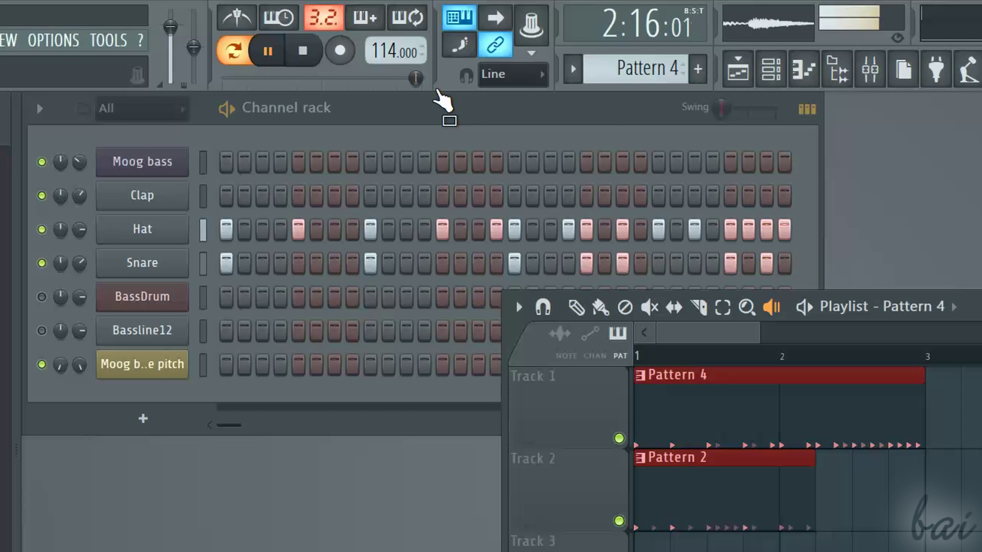
pyautogui.click(238, 62)
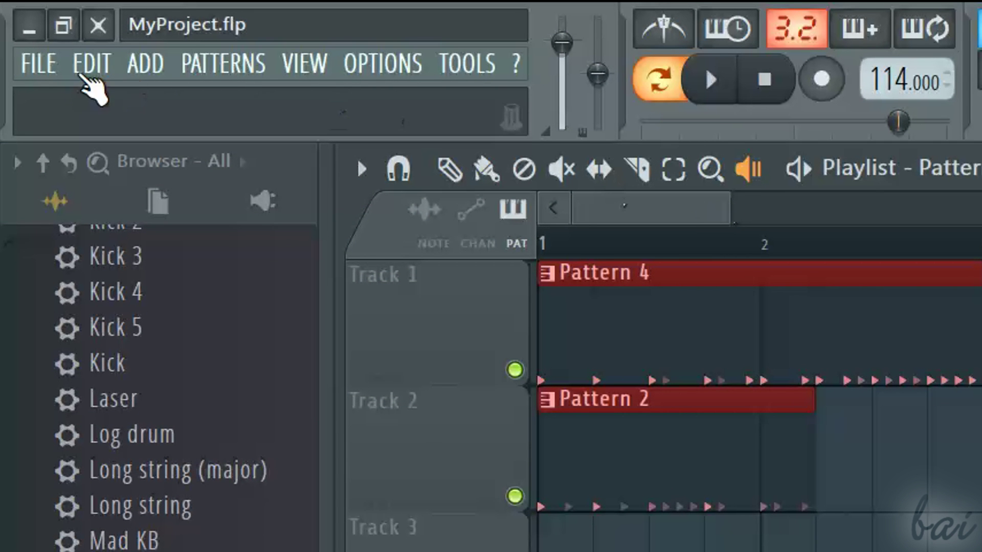
# Export the project as a wave file, saving it as MyProject.wav.
pyautogui.click(58, 57)
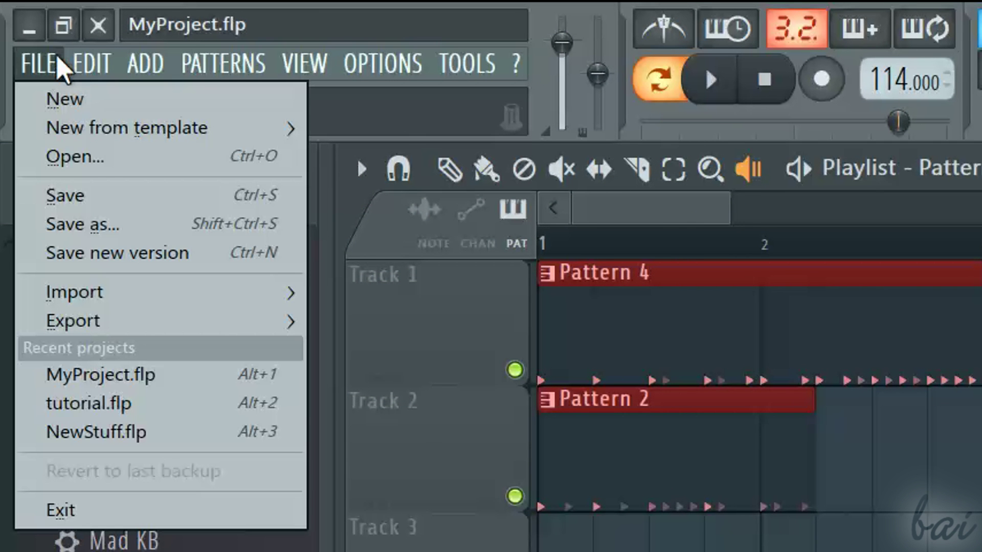
pyautogui.click(77, 61)
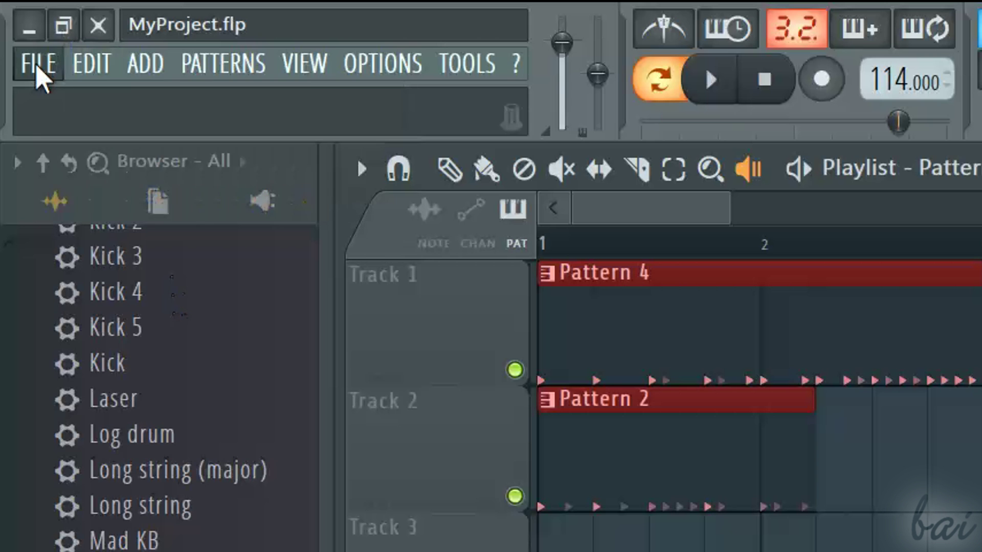
pyautogui.click(39, 66)
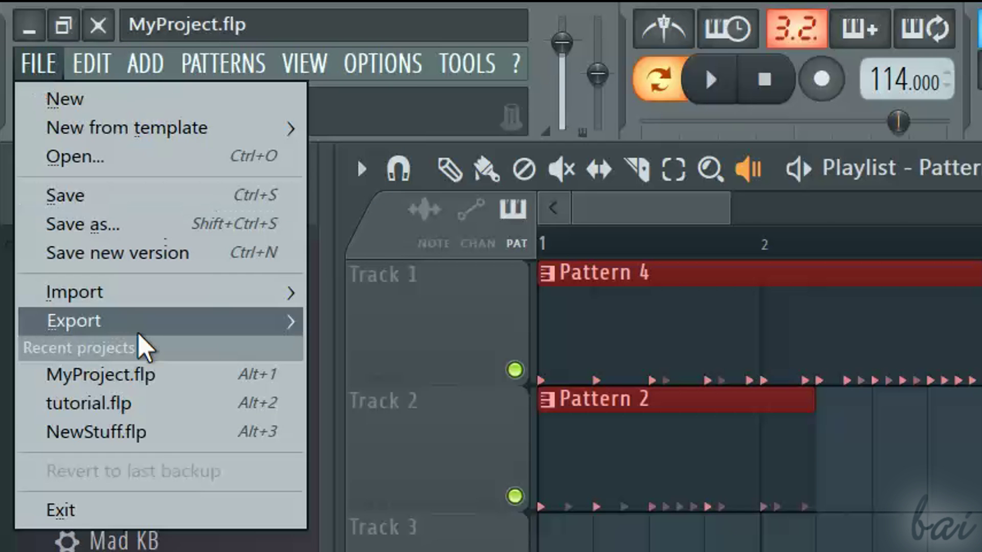
pyautogui.moveTo(139, 331)
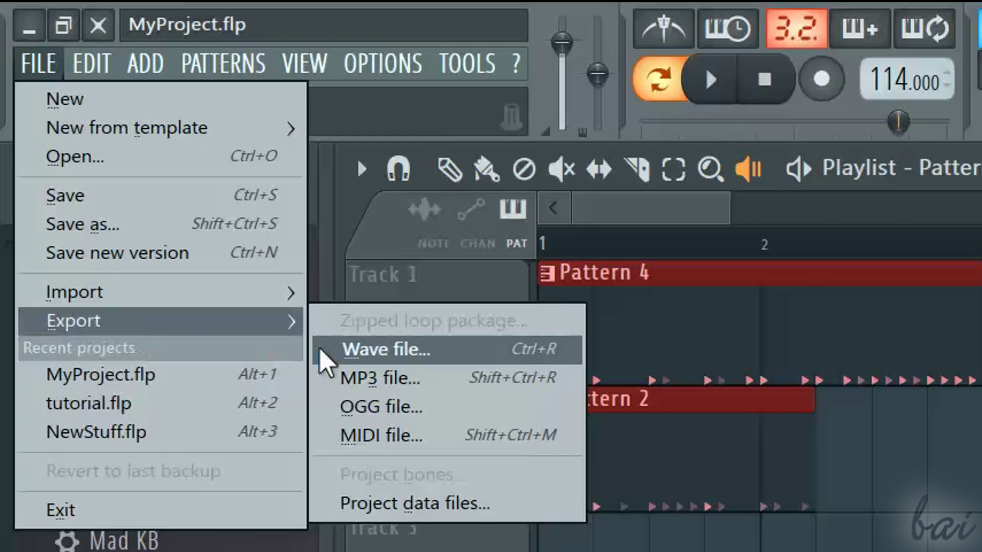
pyautogui.click(376, 358)
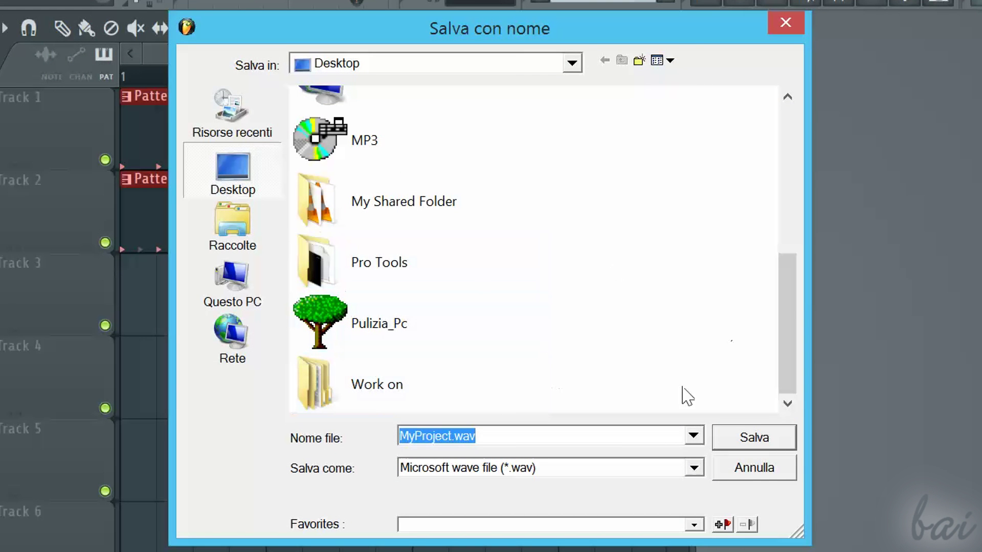
pyautogui.click(773, 432)
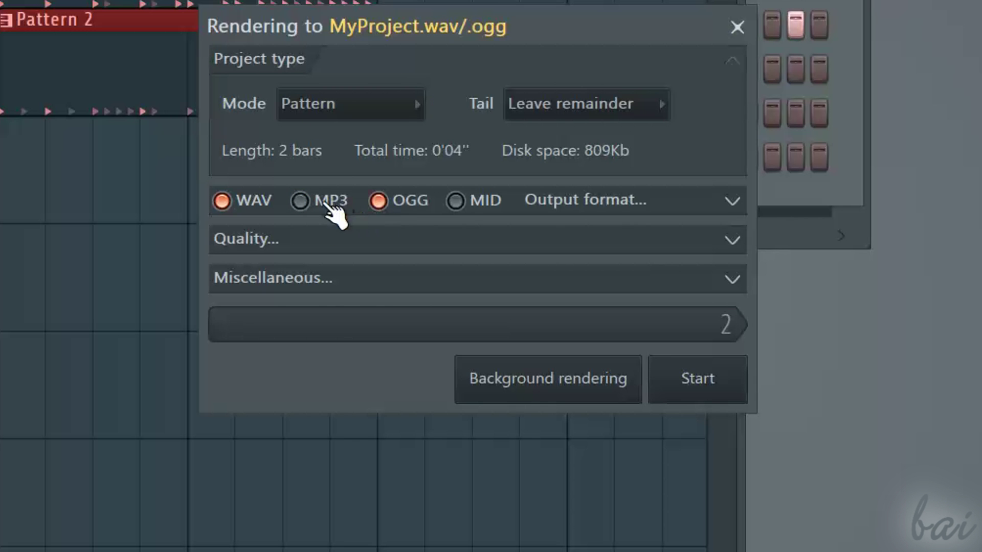
# In the render settings, choose MP3 format and set the mode to Full song.
pyautogui.click(438, 241)
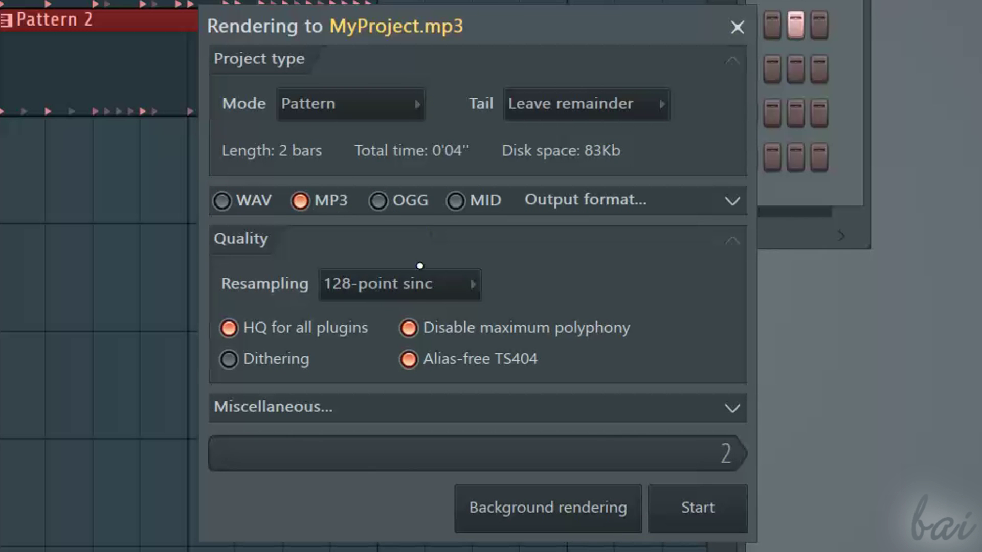
pyautogui.click(732, 240)
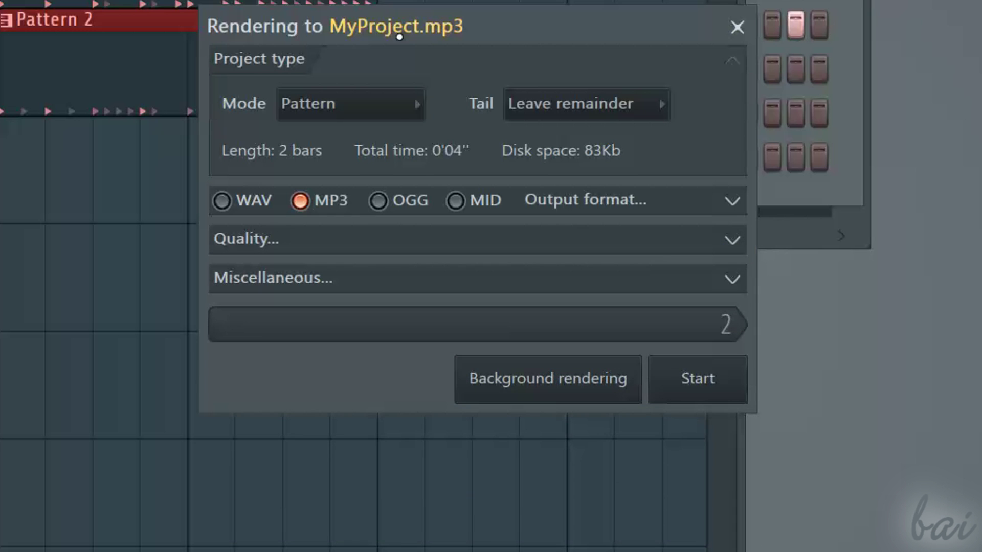
pyautogui.click(397, 109)
pyautogui.click(355, 154)
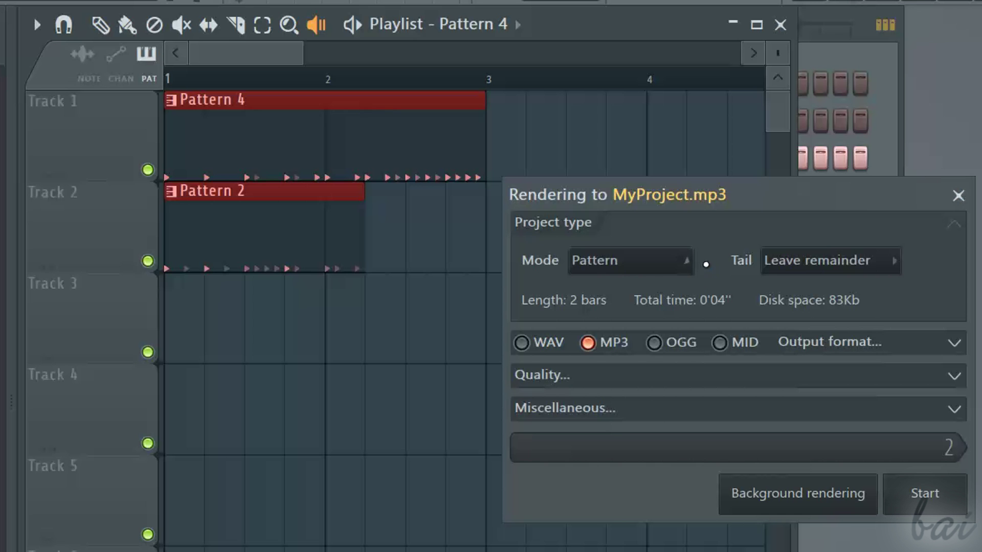
pyautogui.click(693, 266)
pyautogui.click(671, 285)
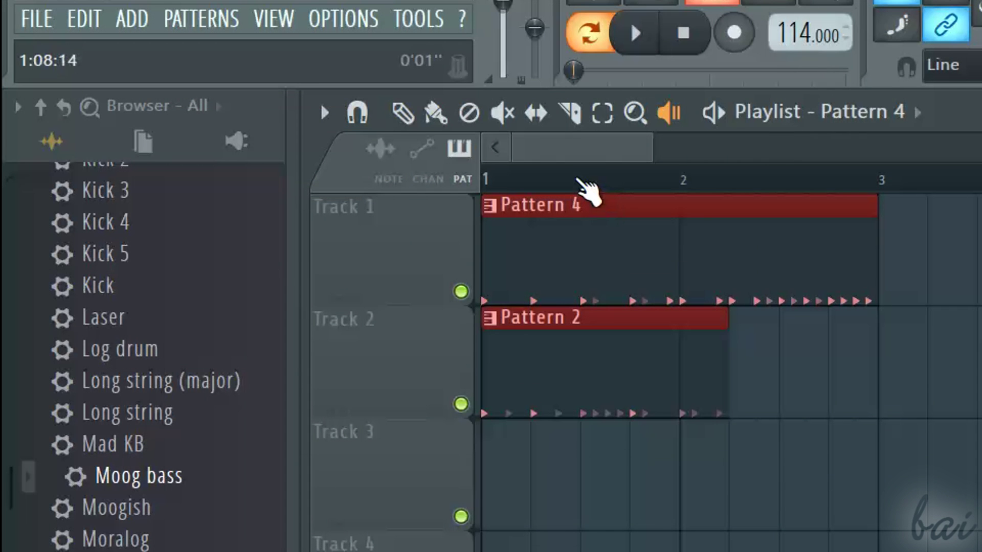
# Select 1:09 to 1:15, render only the song selection, and turn on Snare step 1.
pyautogui.moveTo(583, 180); pyautogui.dragTo(725, 193)
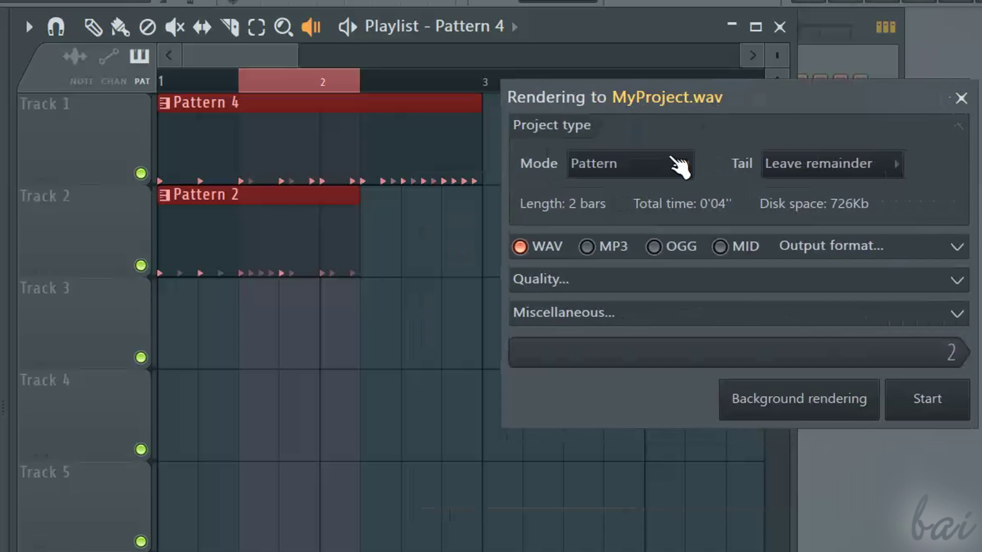
pyautogui.click(680, 166)
pyautogui.click(648, 192)
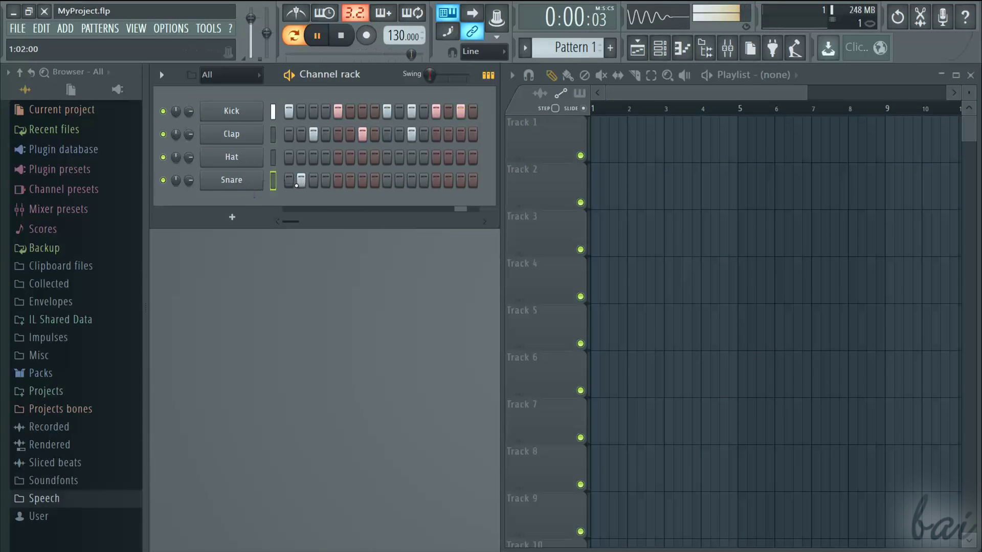
pyautogui.click(290, 181)
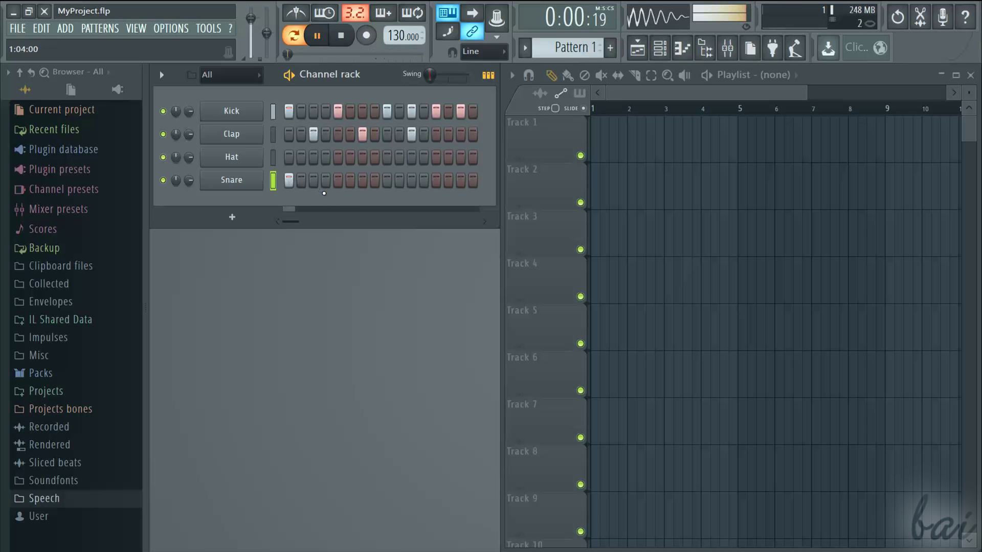